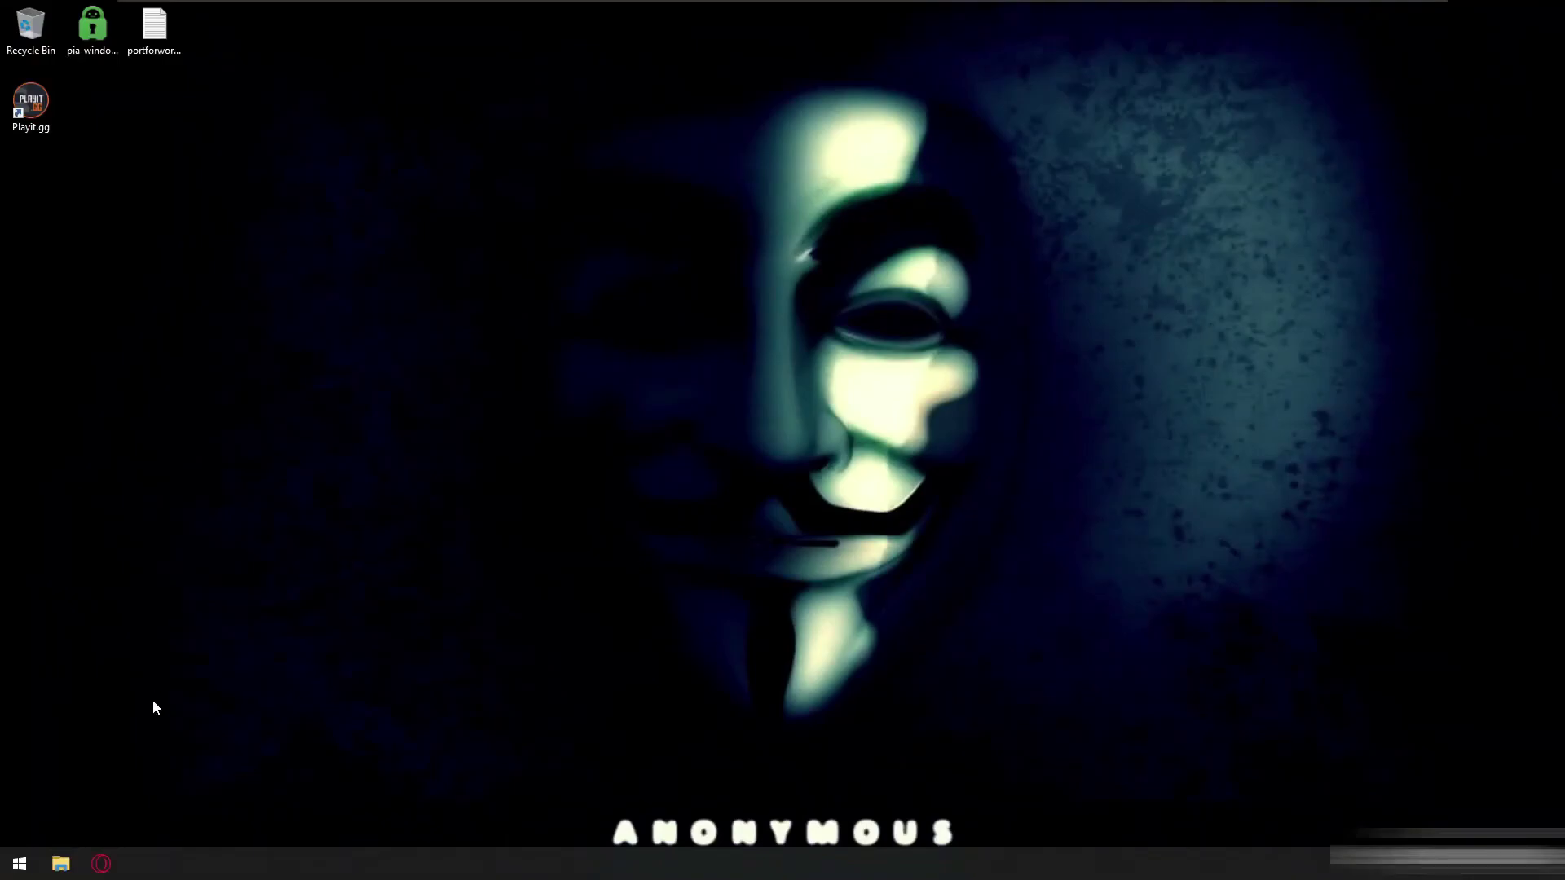
Open Opera GX with portmap.io in one tab and the Temp Mail site from a 'tempmail' search in another
click(102, 865)
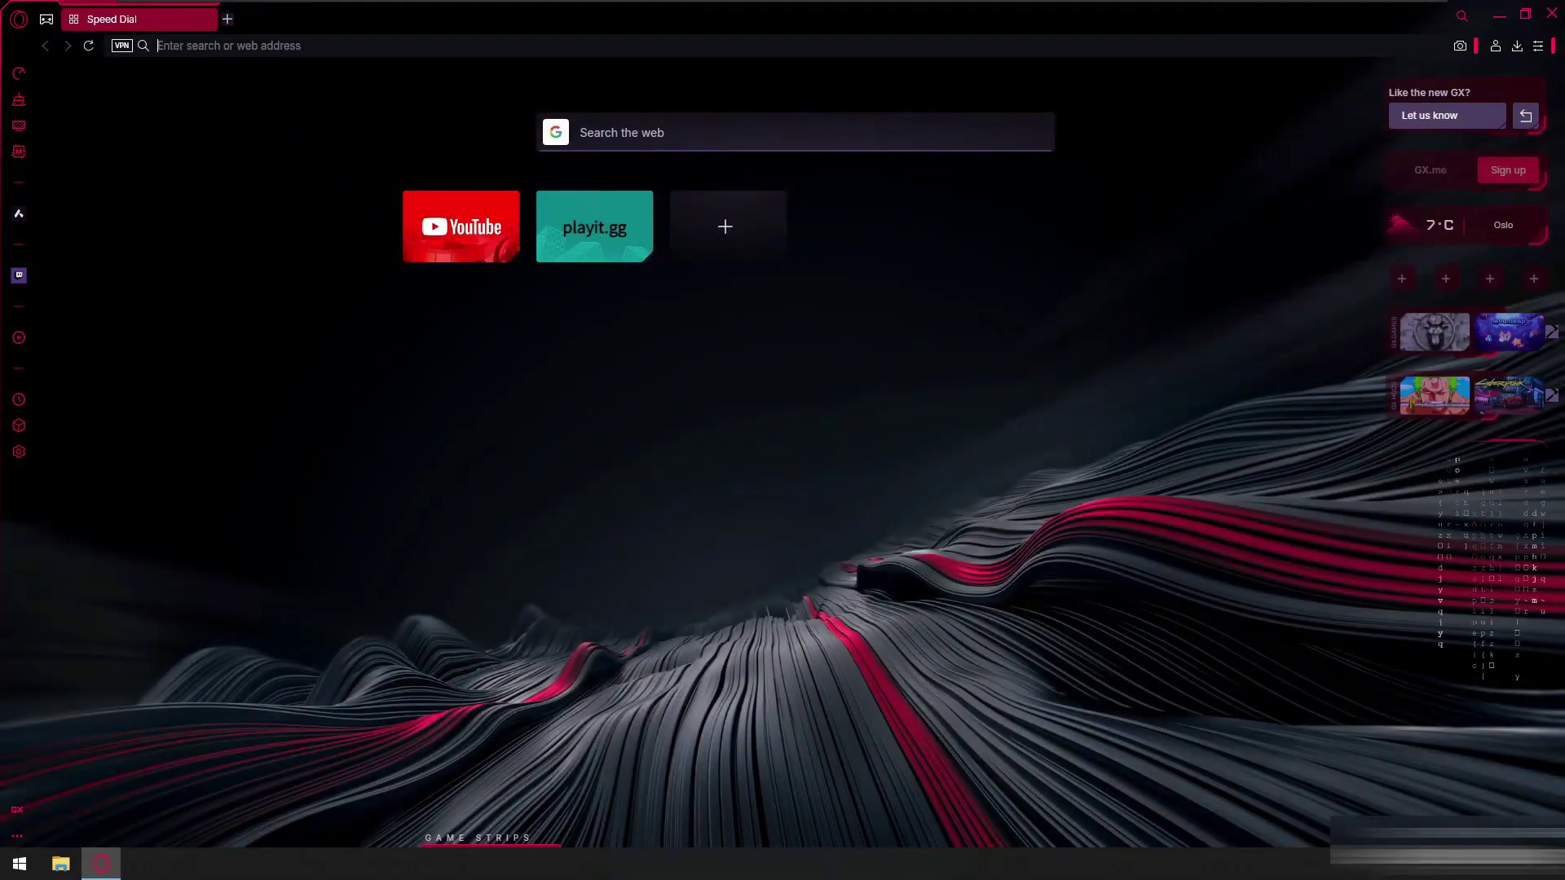
text(tempmail)
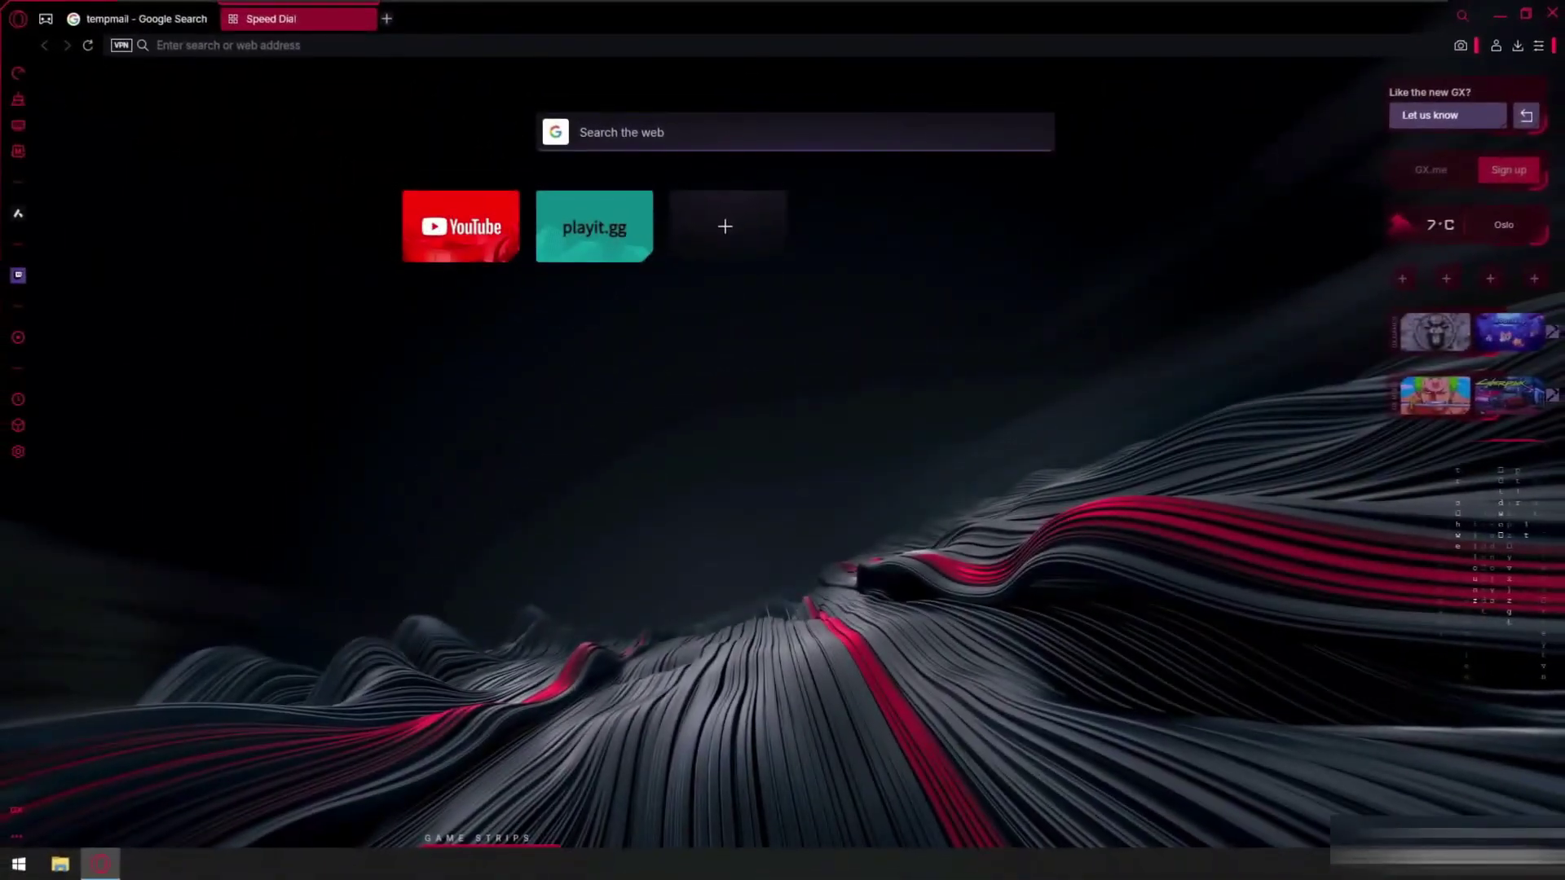
text(portmap)
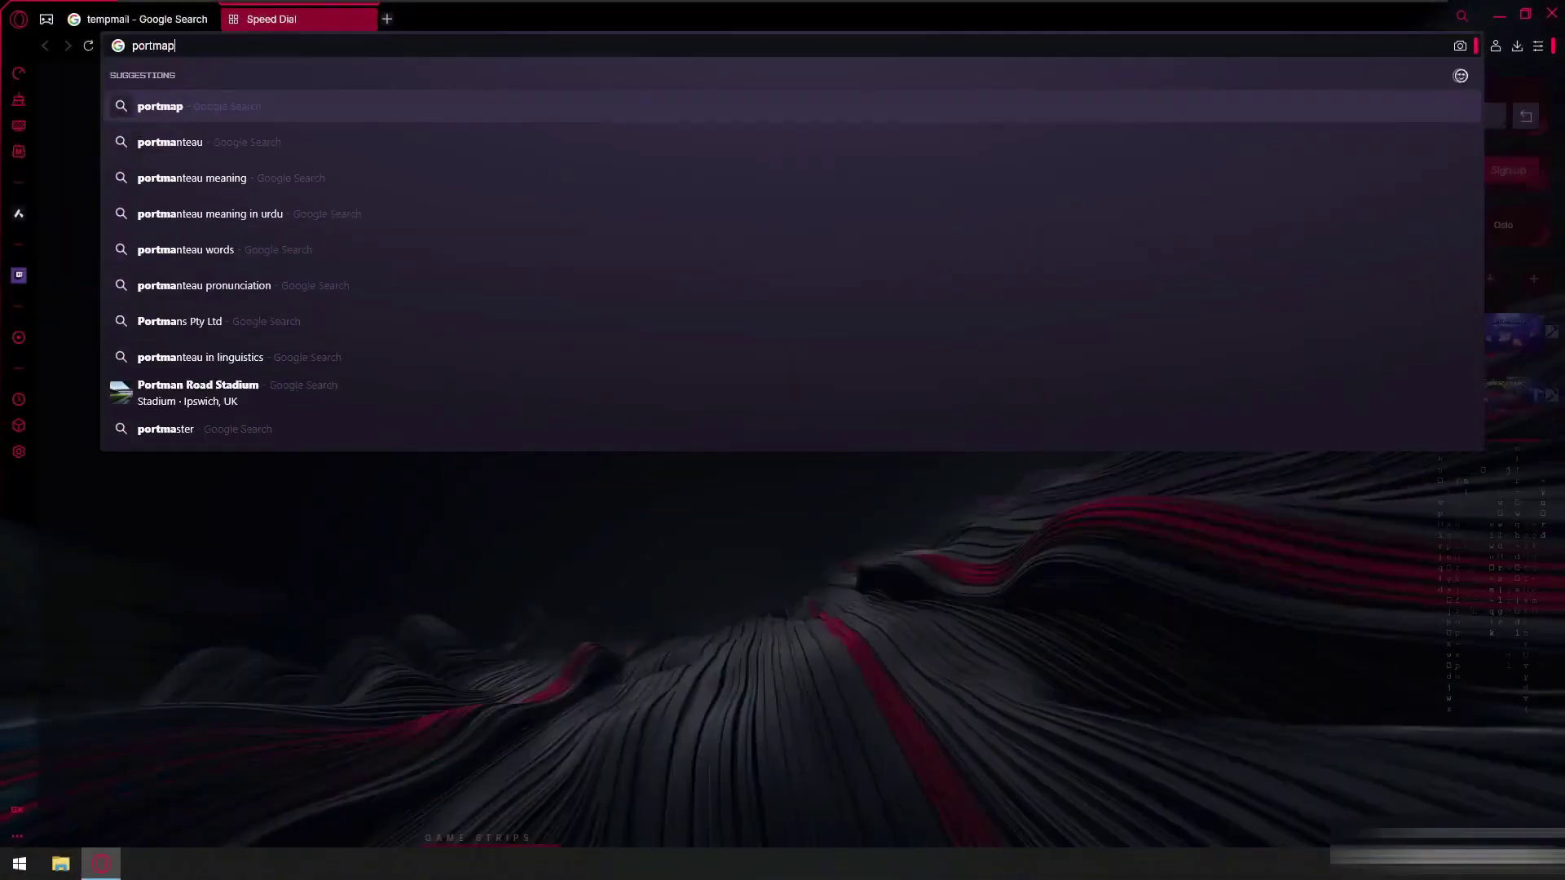
text(.io)
key(Return)
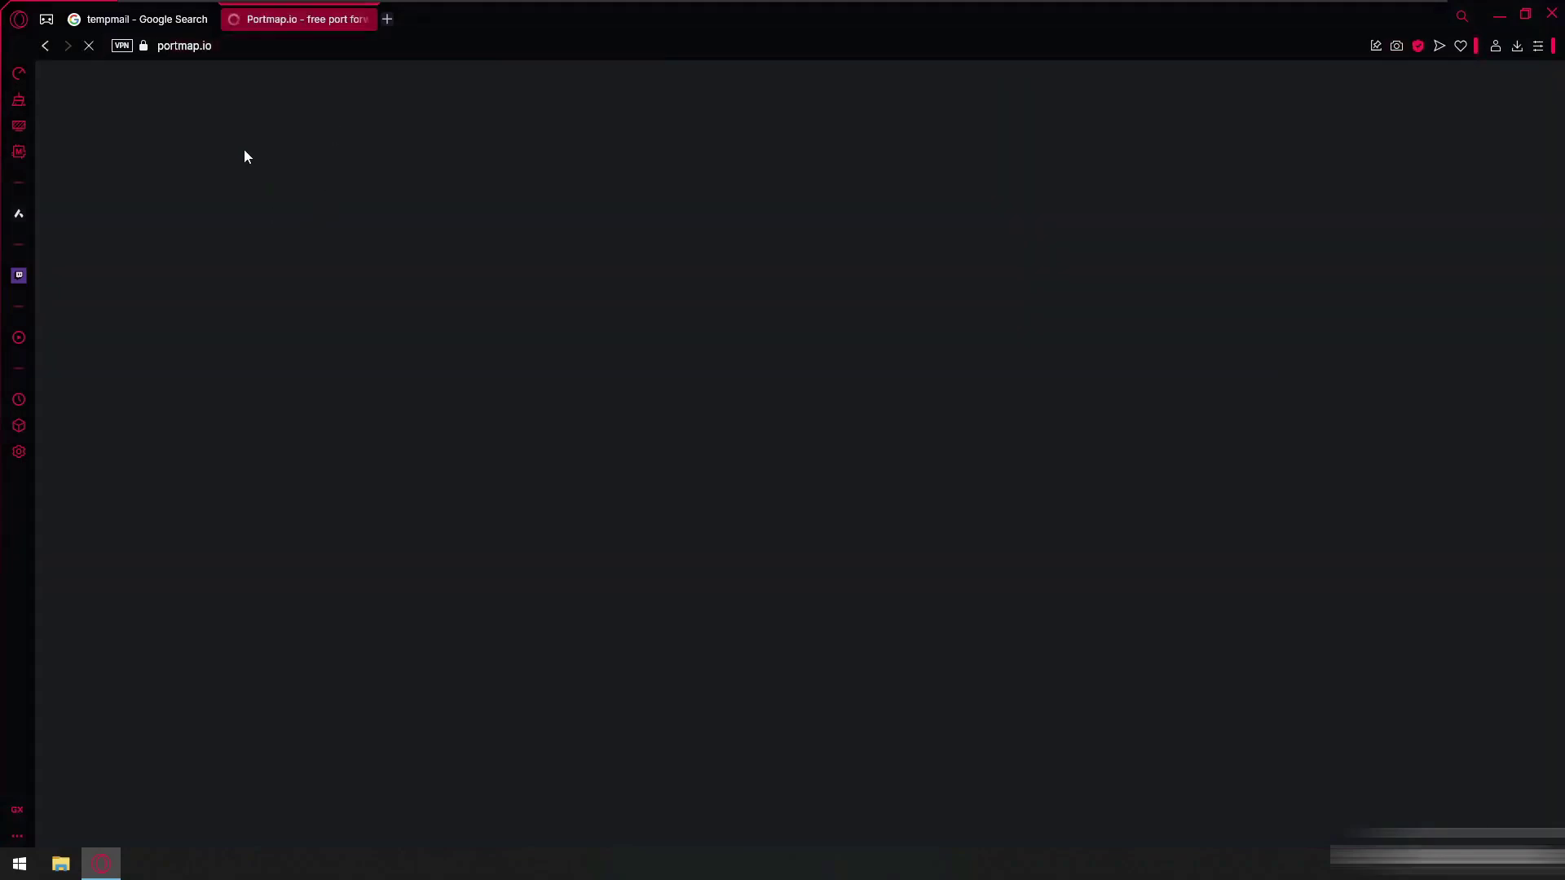
click(163, 24)
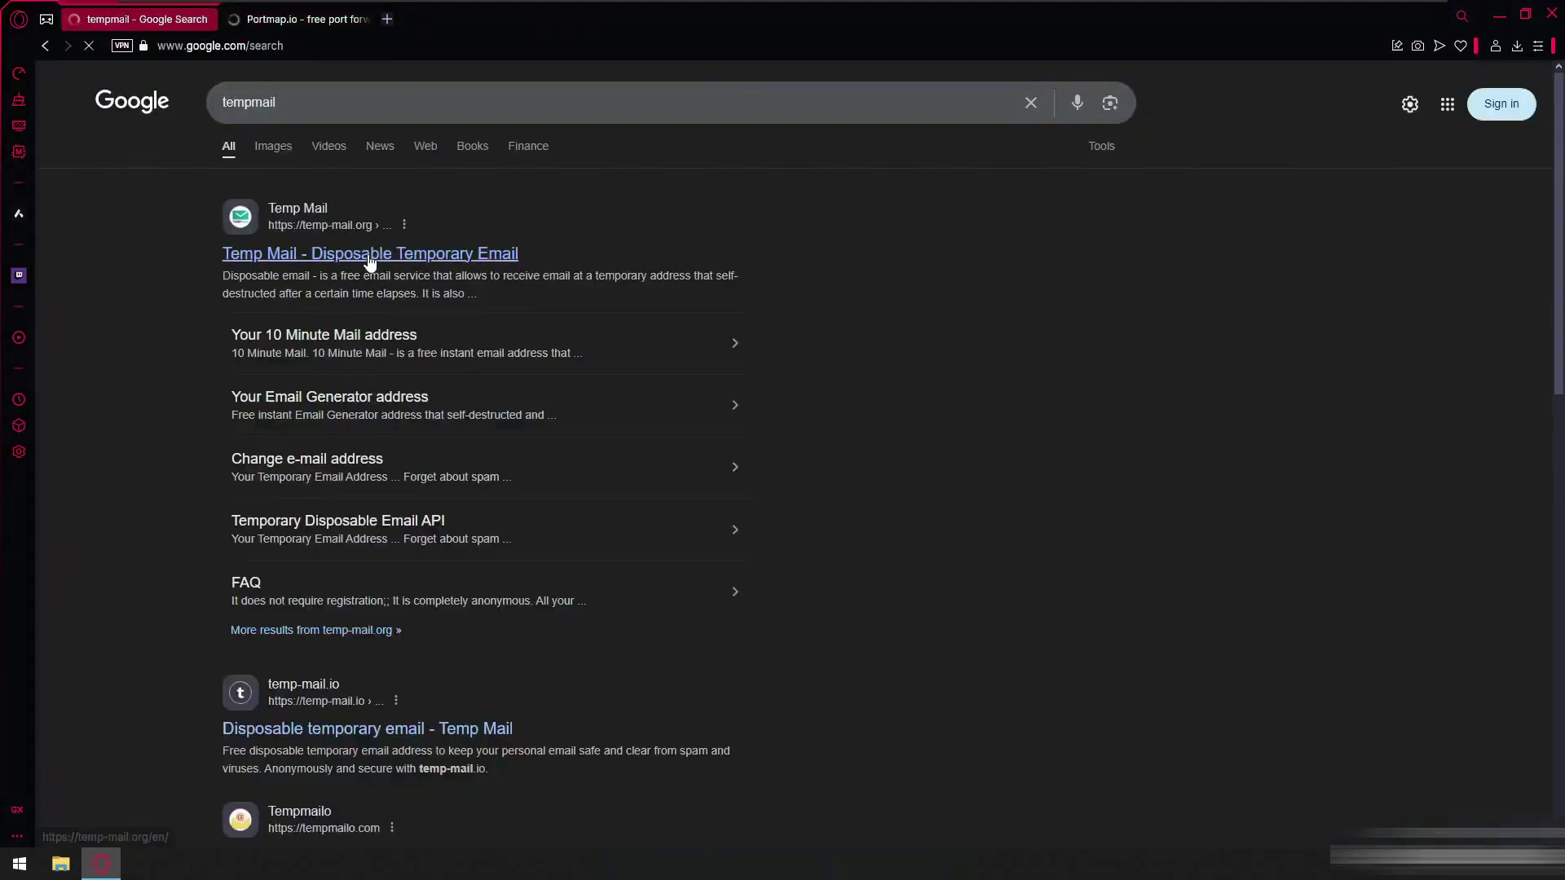
click(315, 257)
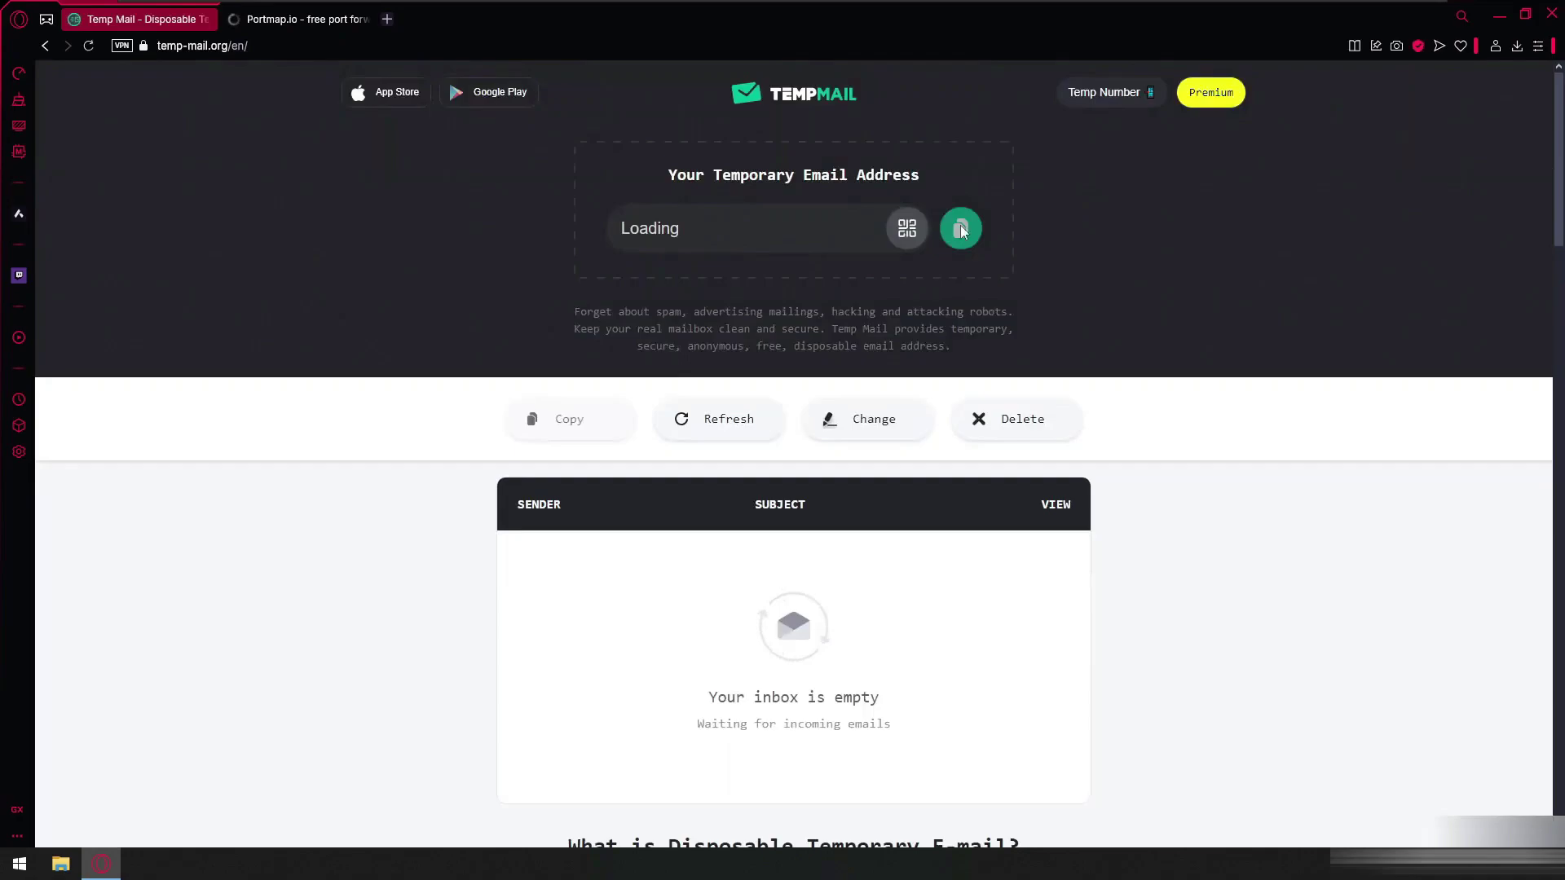
click(320, 25)
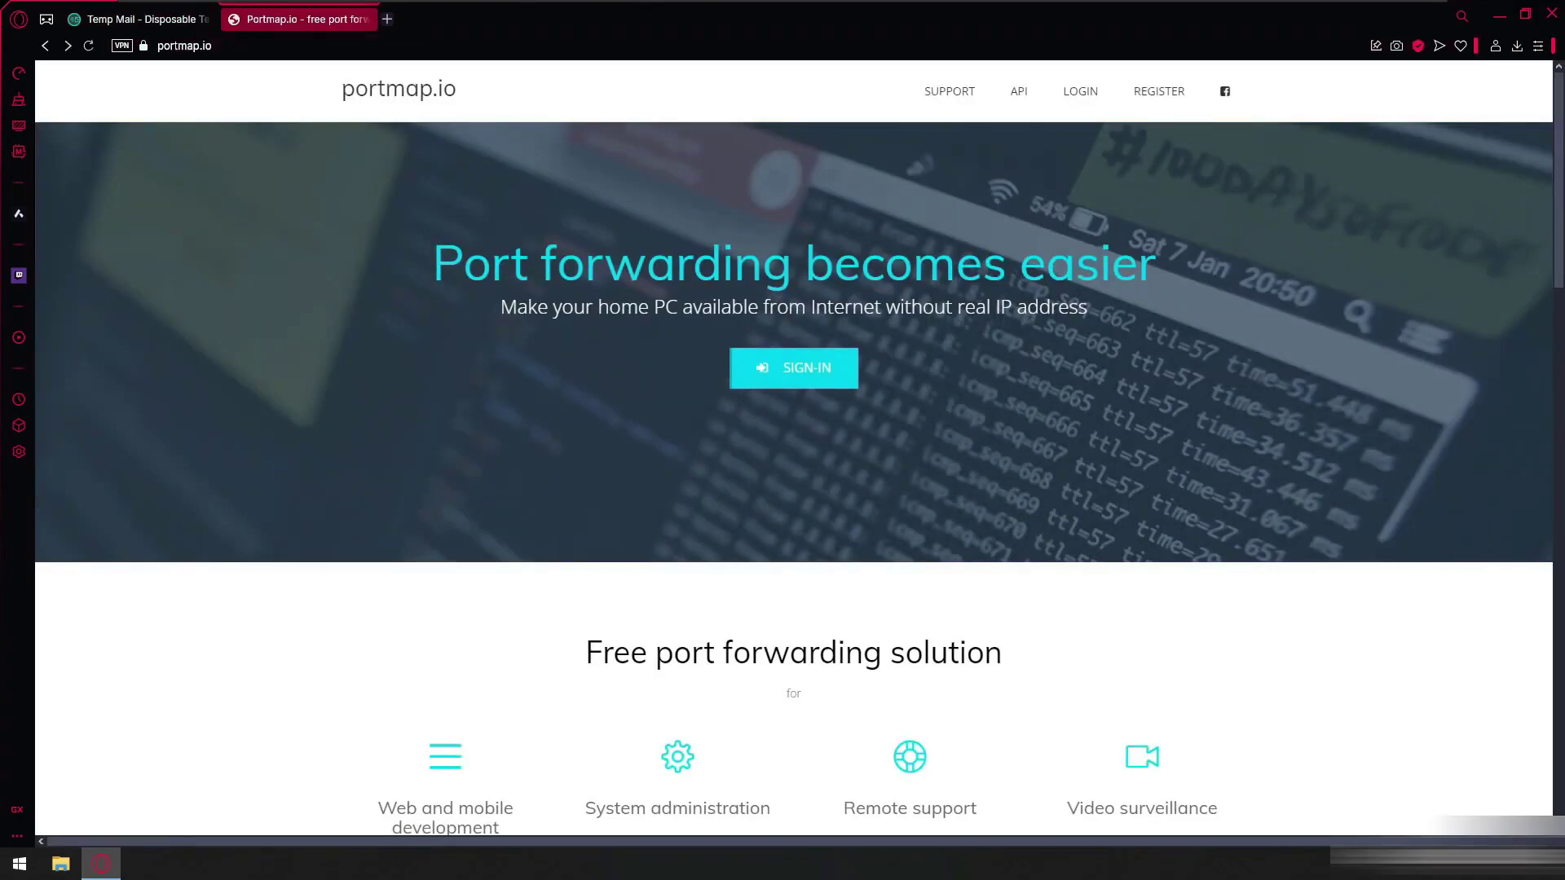
Open the registration form, enter a login name, and copy the Temp Mail address
click(1159, 92)
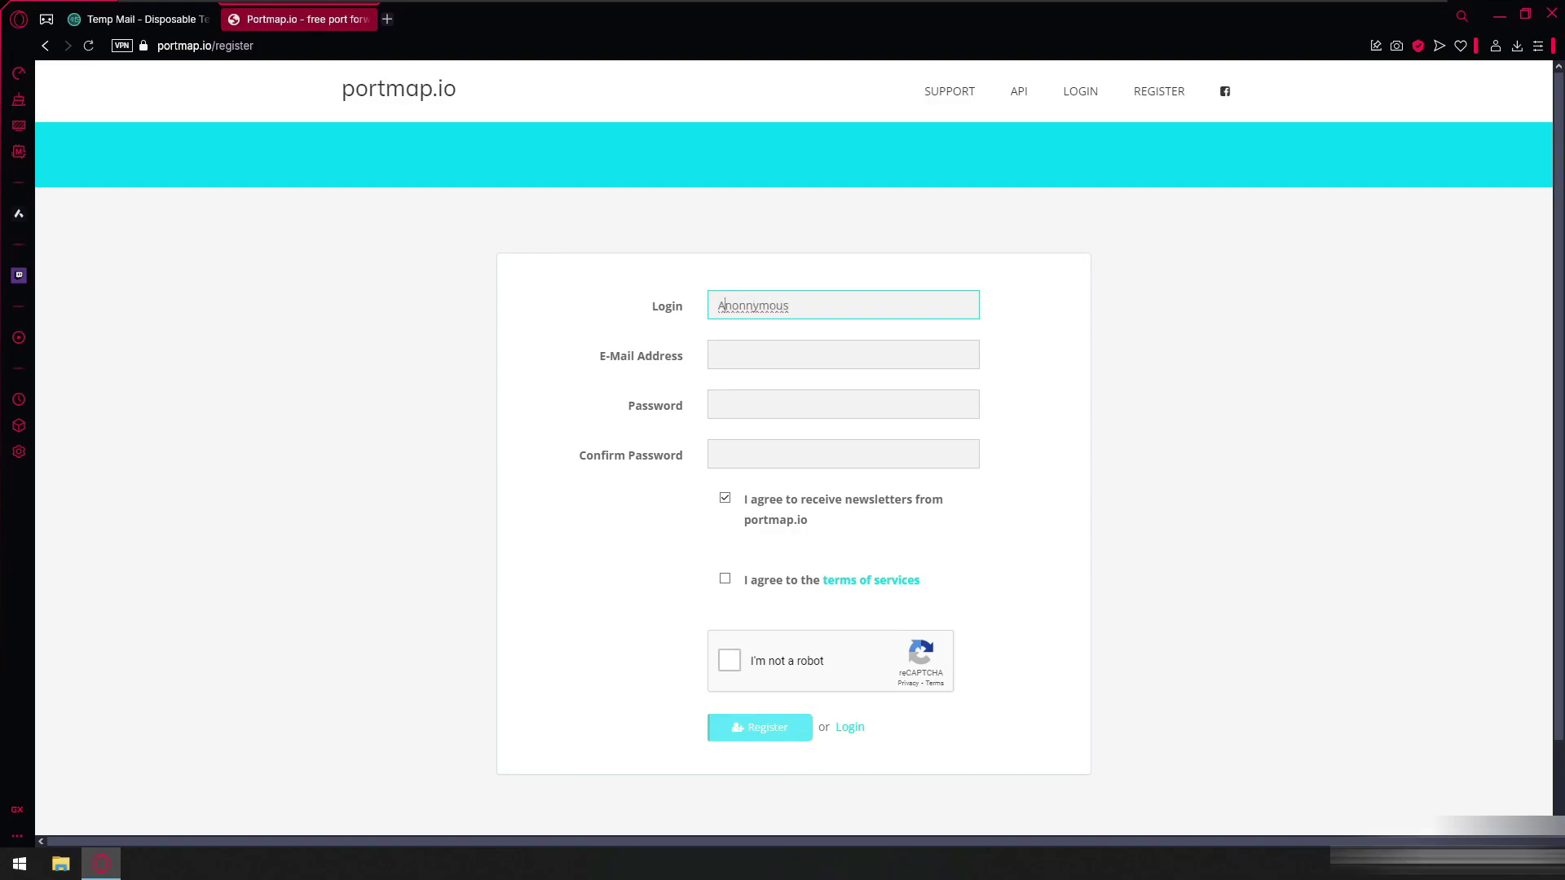
text(Mr)
double_click(809, 306)
click(808, 305)
click(184, 20)
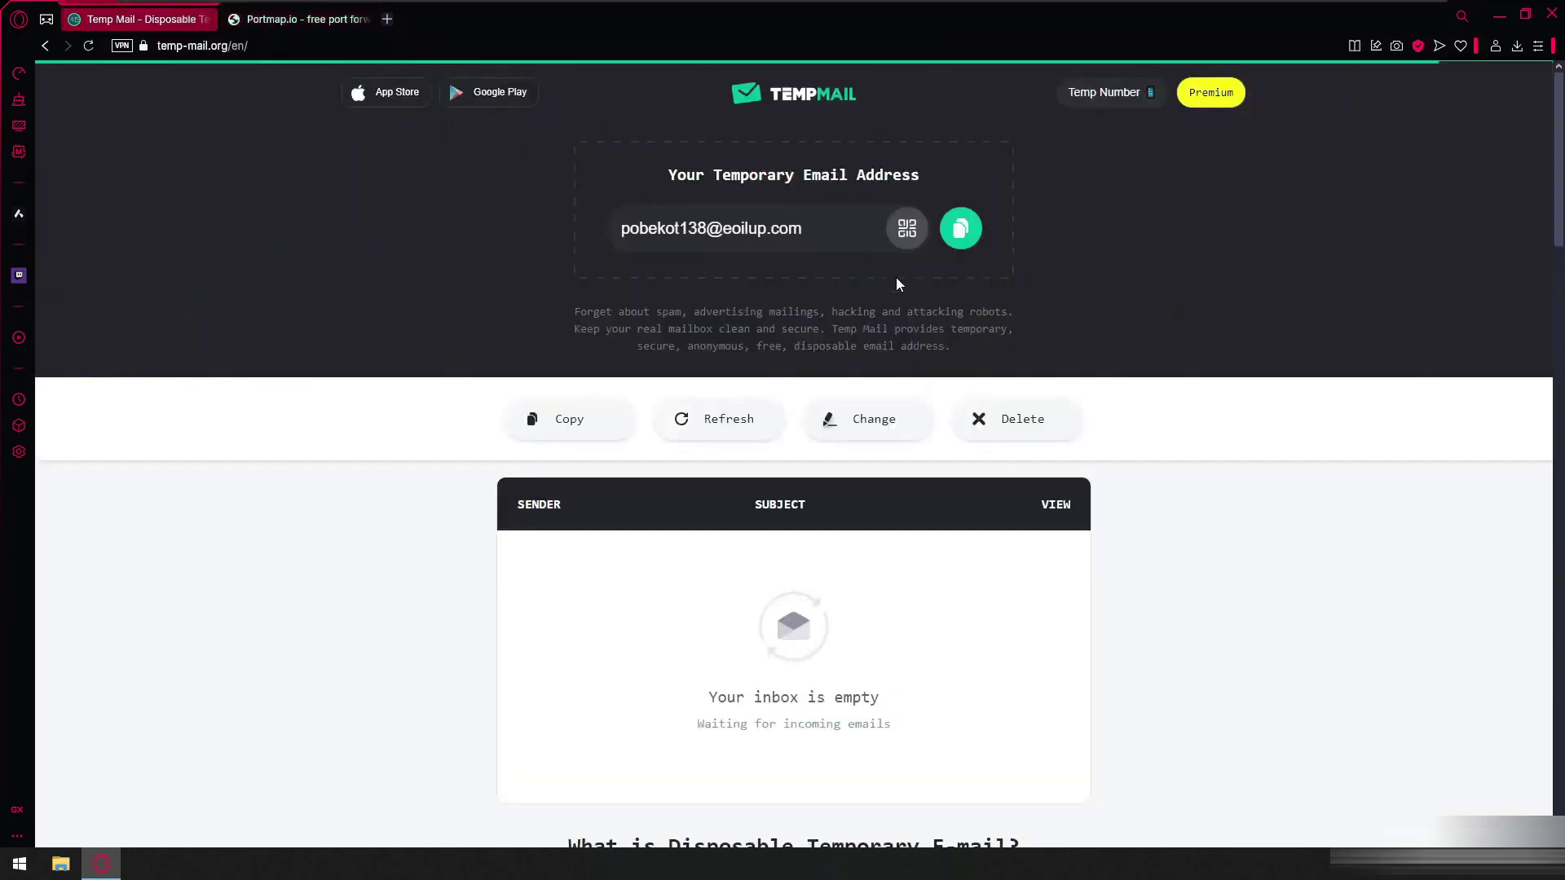
click(960, 229)
click(295, 20)
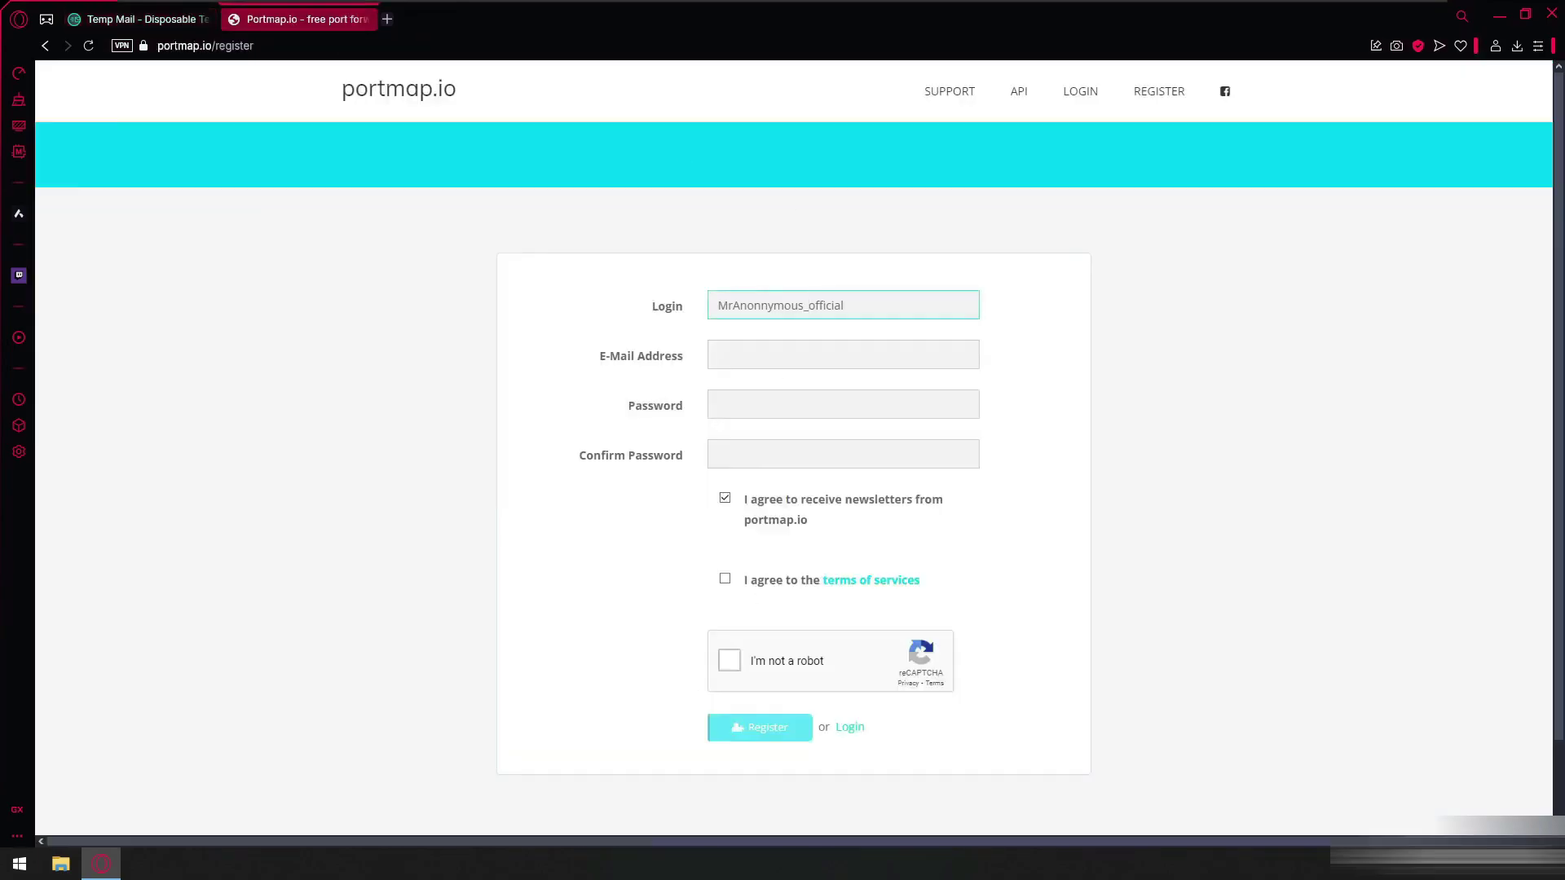
Fill in the temporary email and a generated password, accept the terms and reCAPTCHA, and register
click(803, 356)
click(803, 391)
click(803, 405)
click(815, 433)
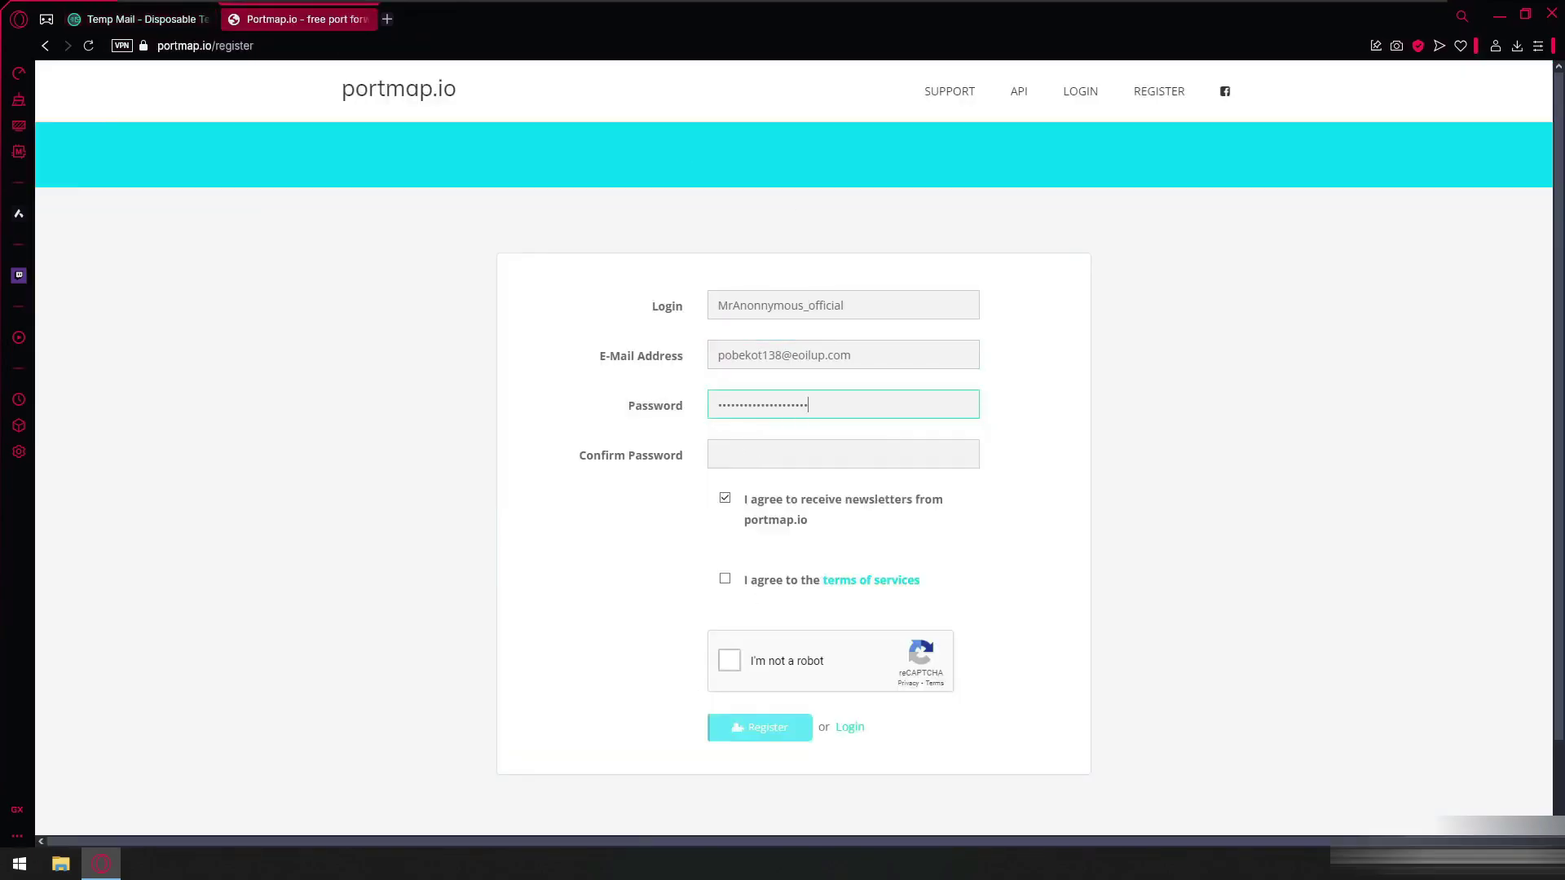
click(802, 454)
click(807, 512)
click(725, 578)
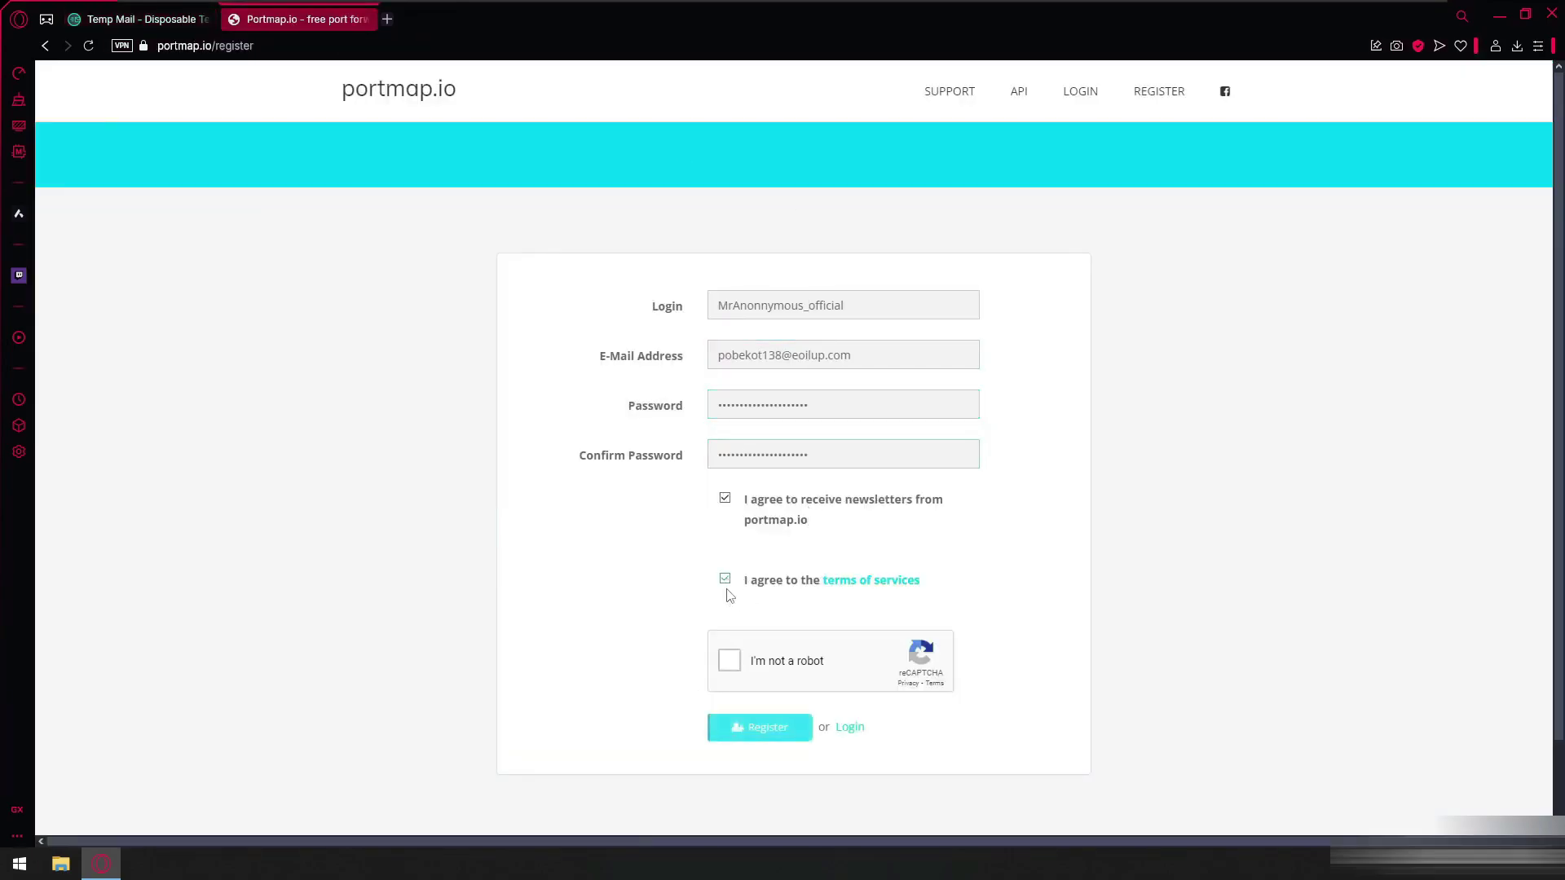
click(730, 667)
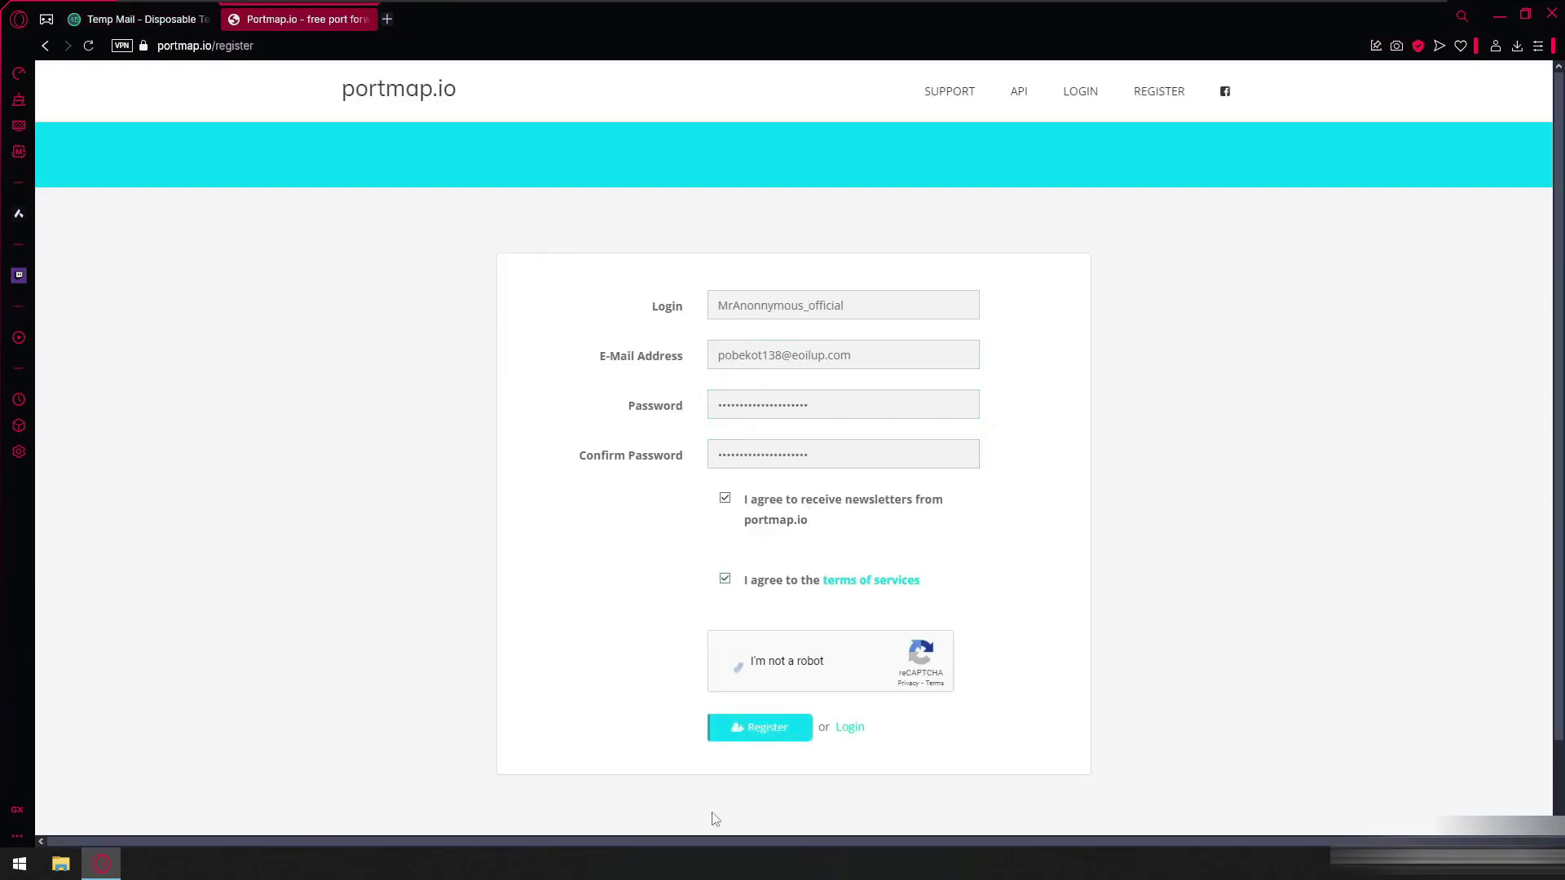
click(766, 745)
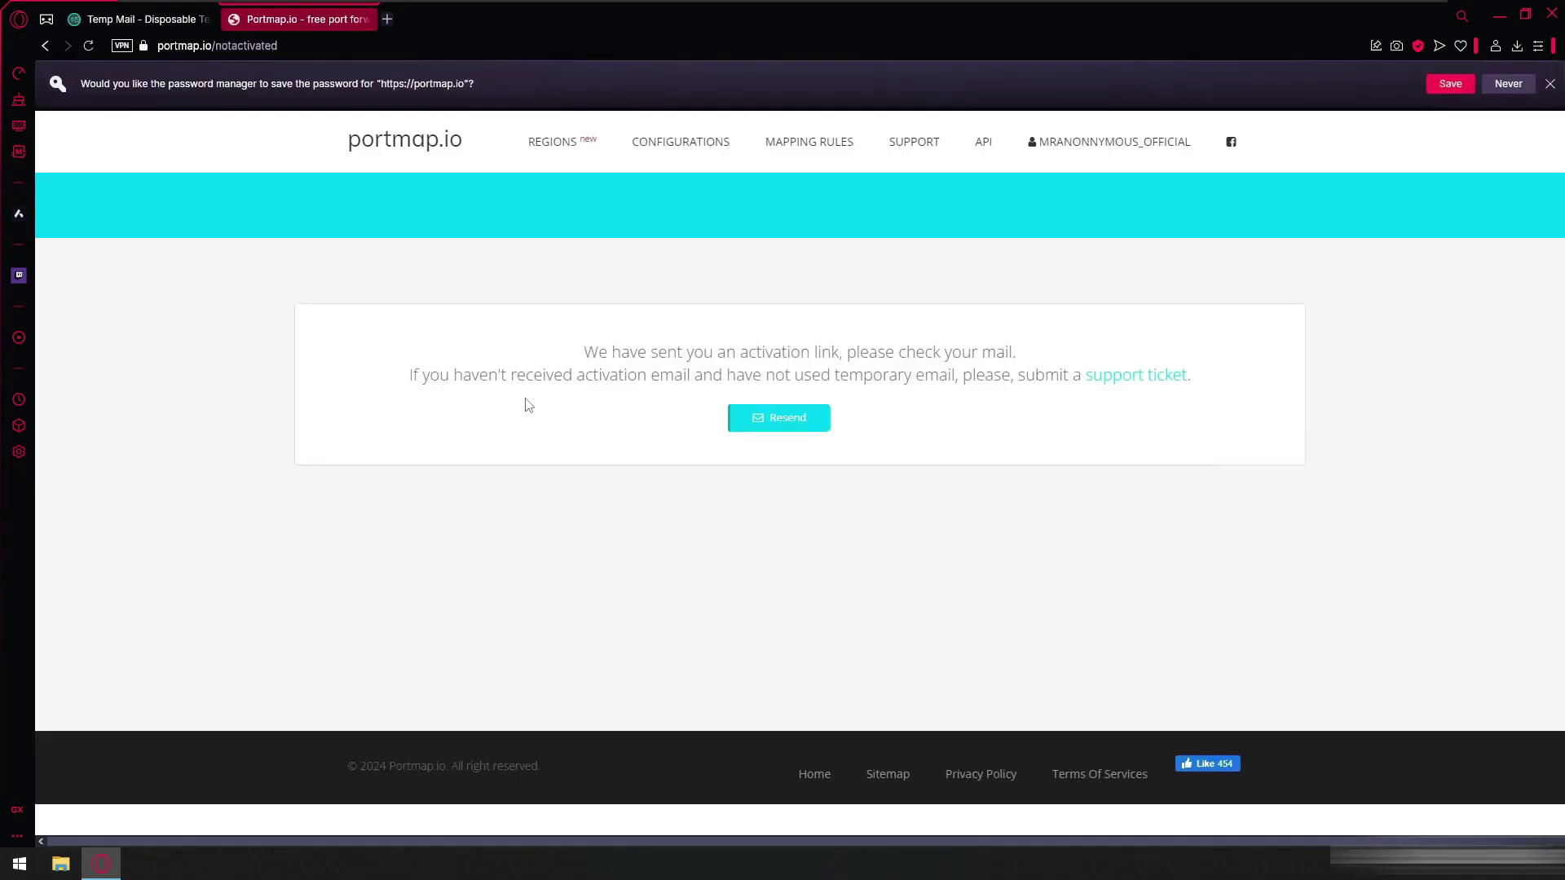
Open Portmap.io's Account activation email in the Temp Mail inbox and follow its verification link
drag(580, 352, 1009, 352)
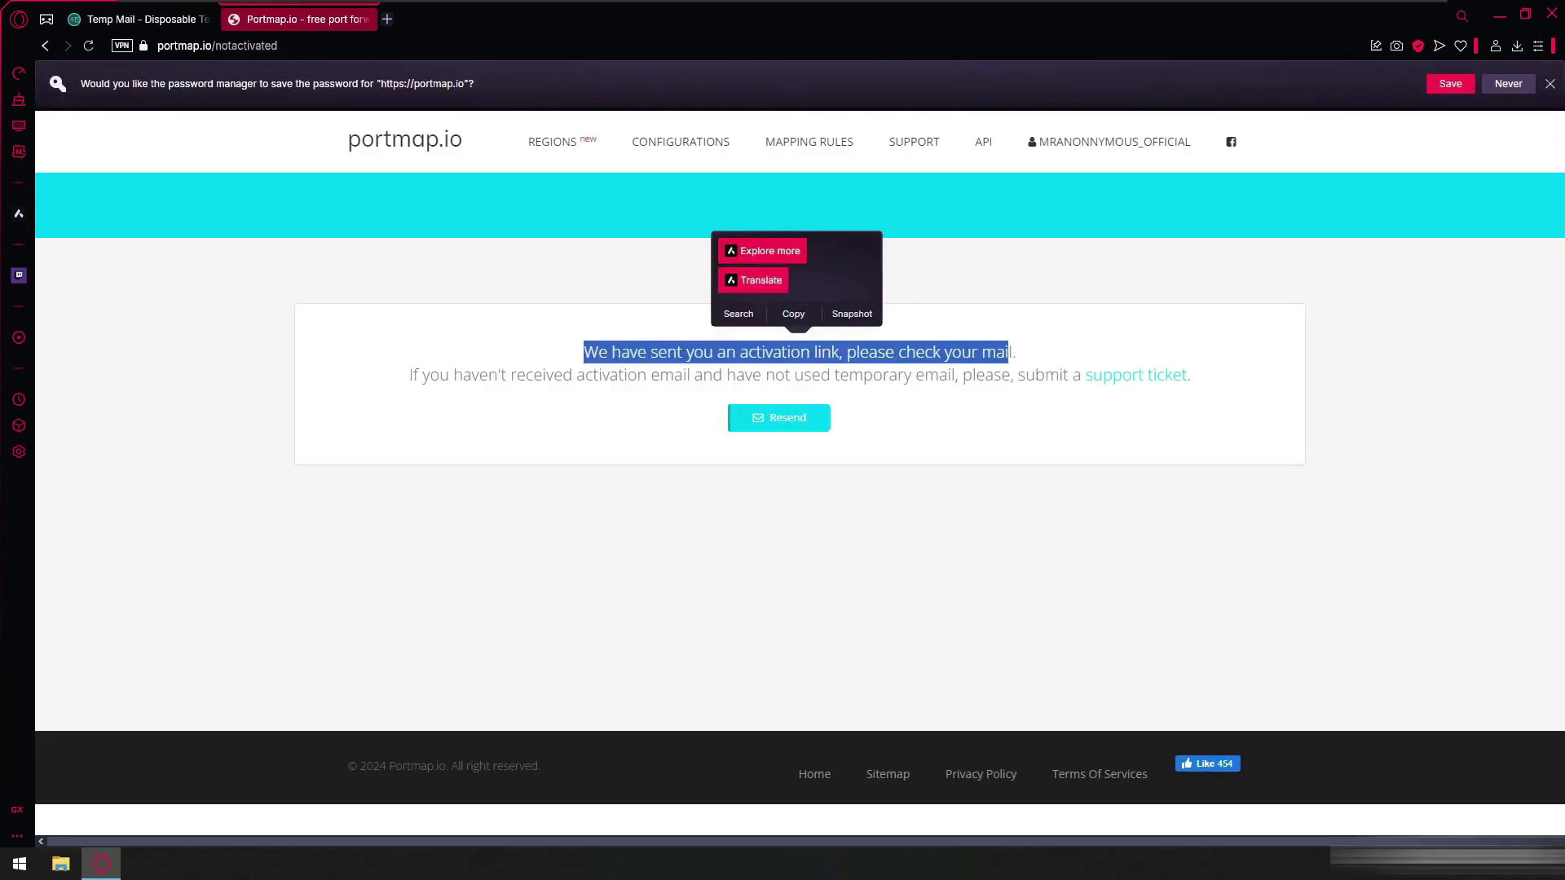
double_click(744, 375)
click(150, 23)
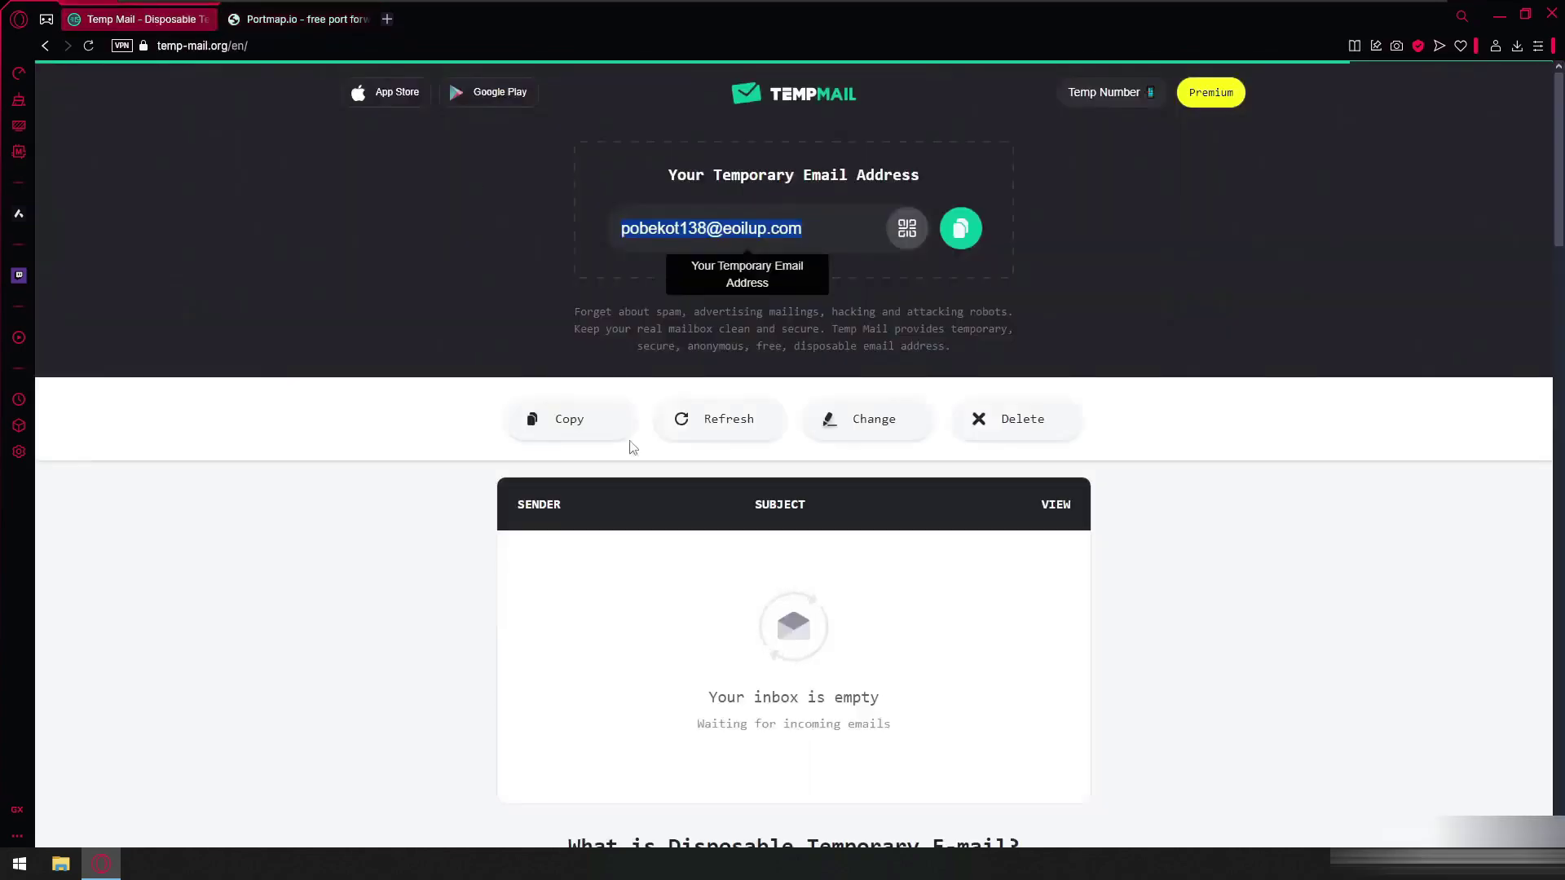
scroll(657, 419, down, 4)
click(771, 243)
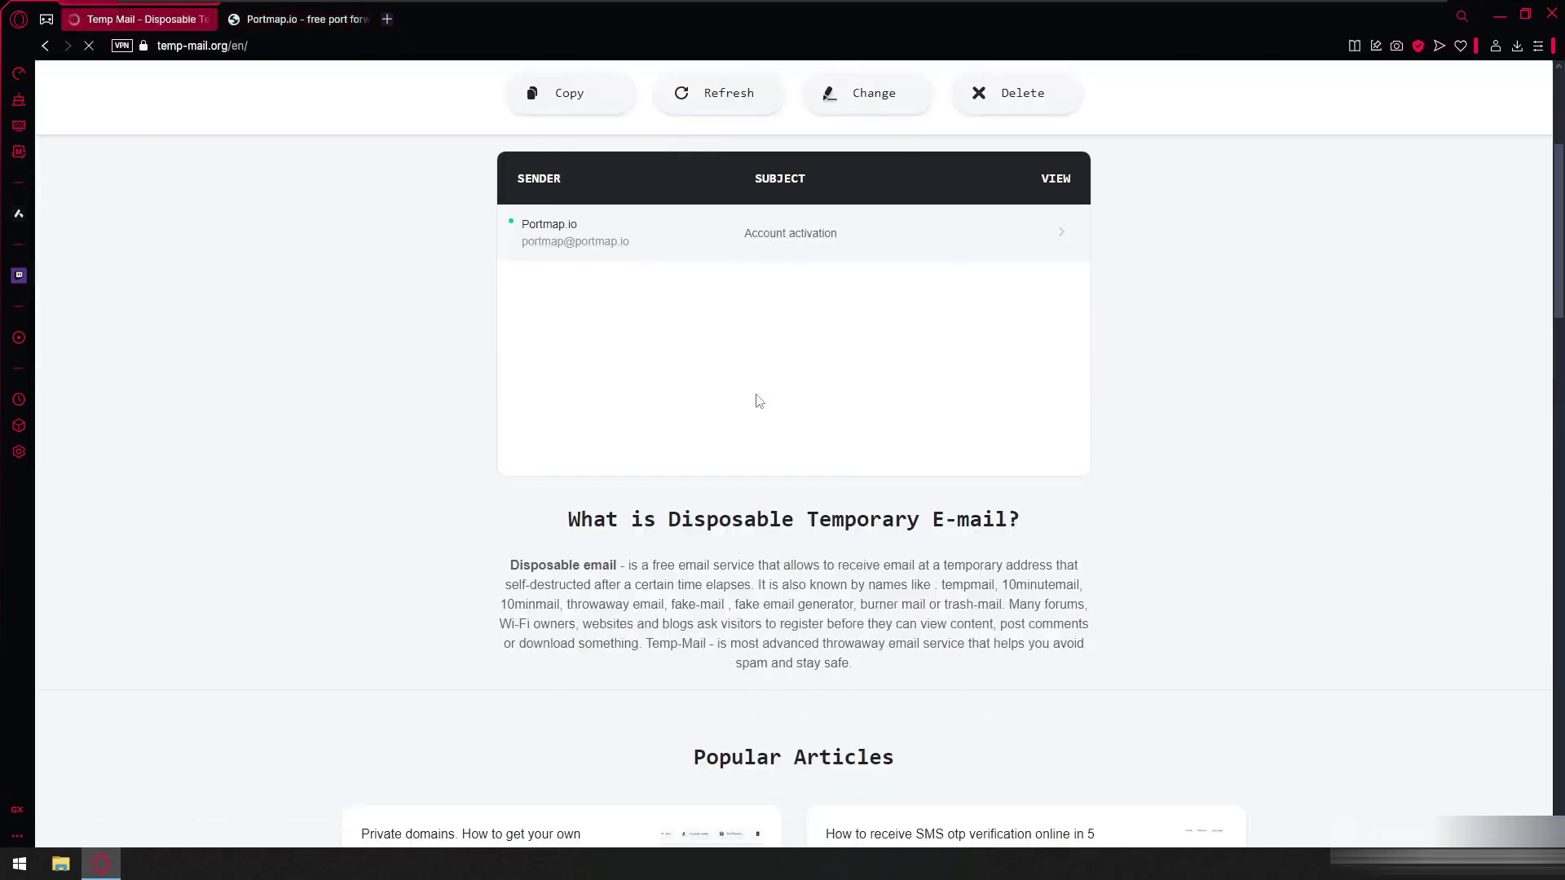
scroll(698, 445, down, 3)
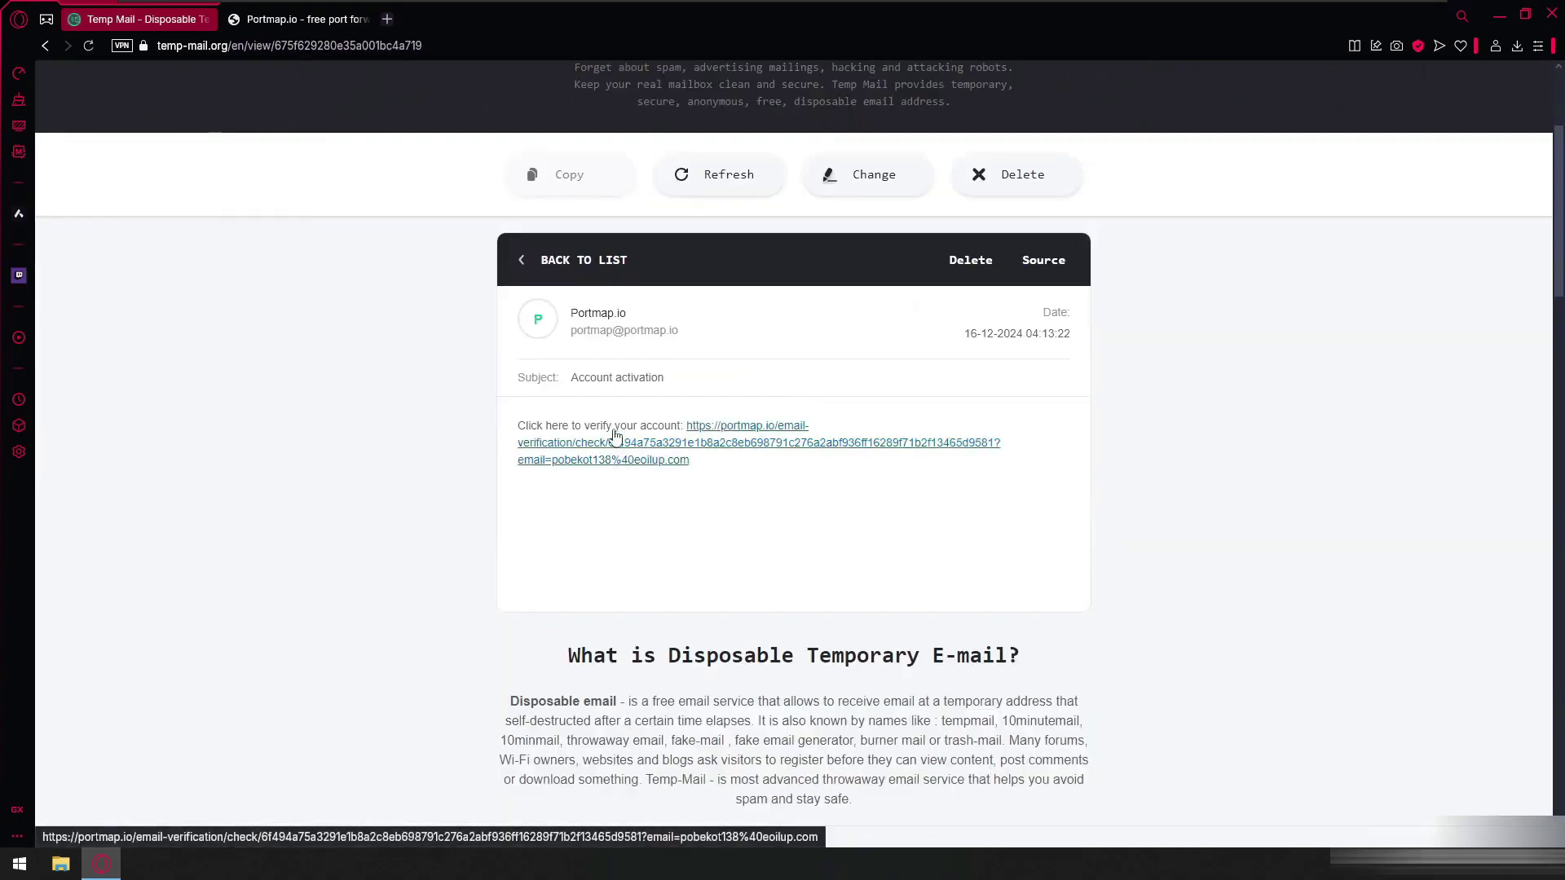
click(735, 445)
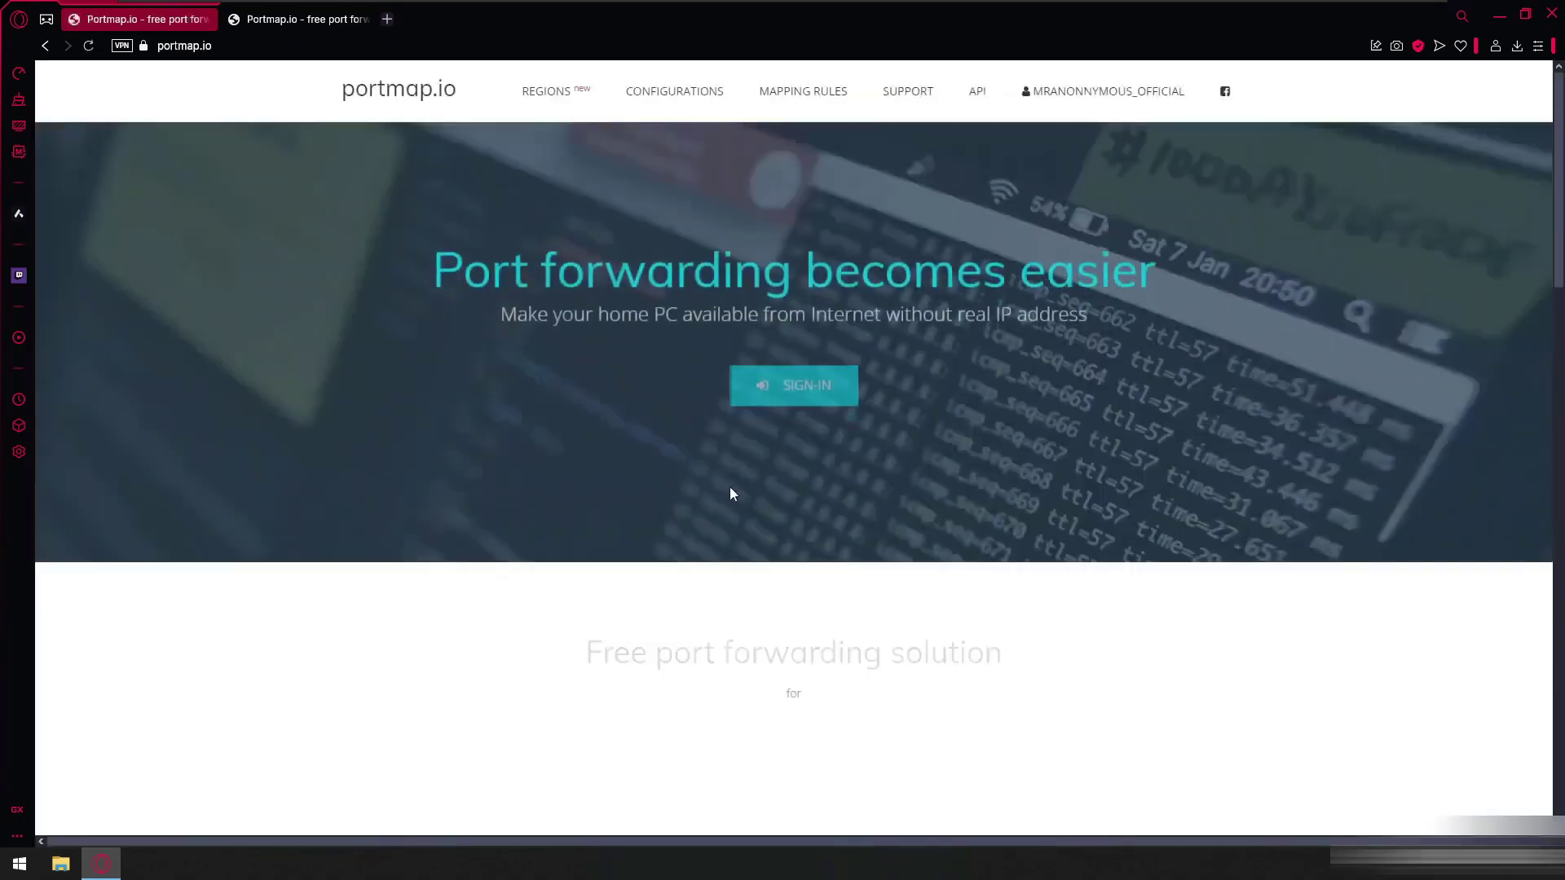
Check the profile's limit of 1 configuration and mapping rule, then go to the Configurations page
click(1142, 91)
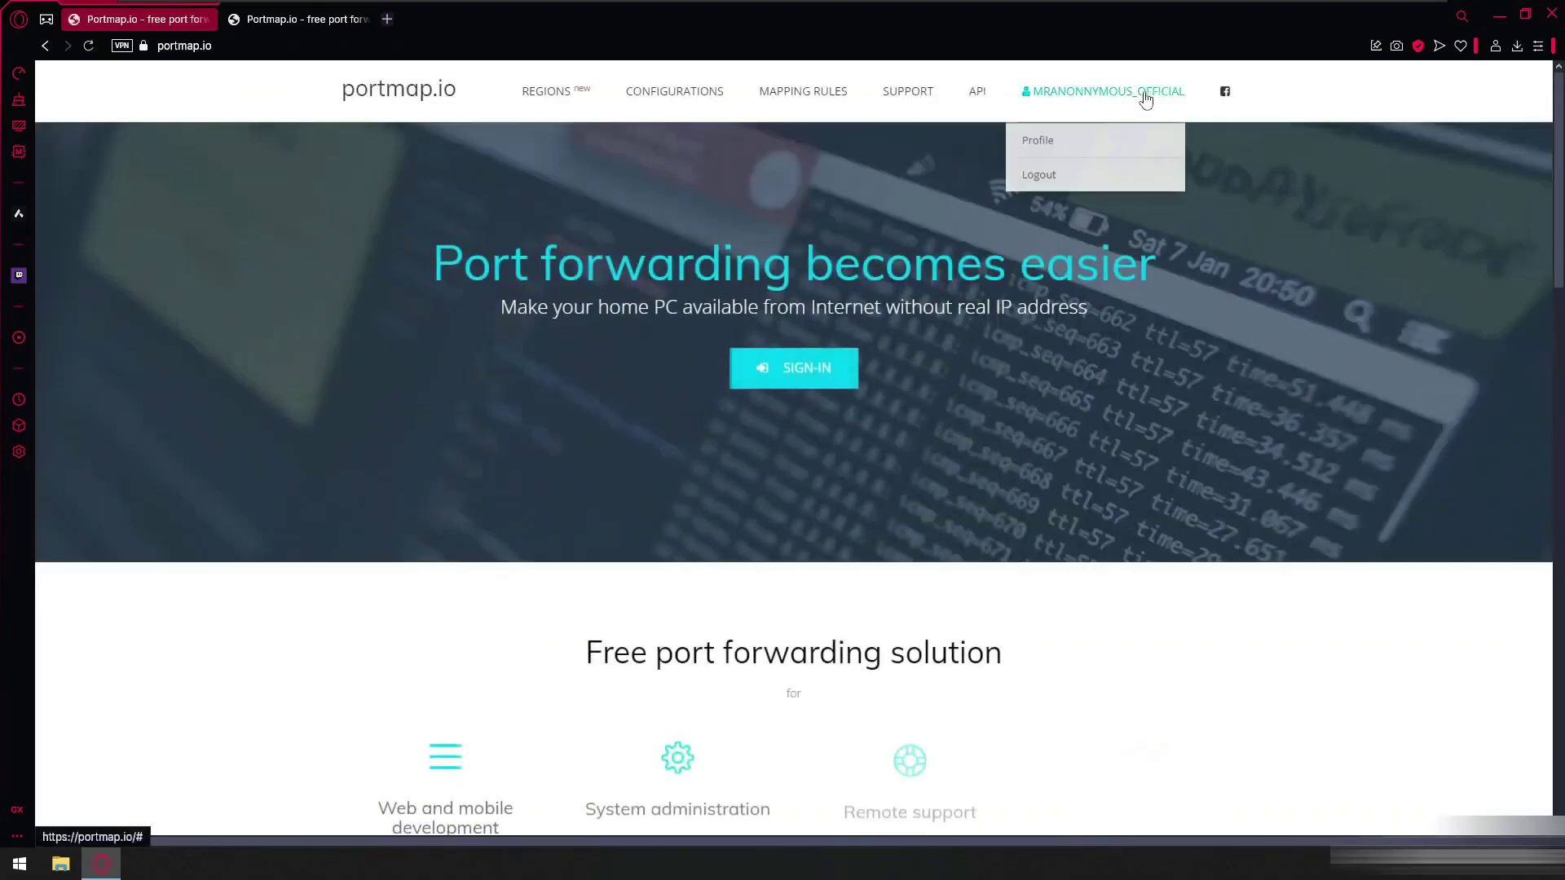
click(1051, 141)
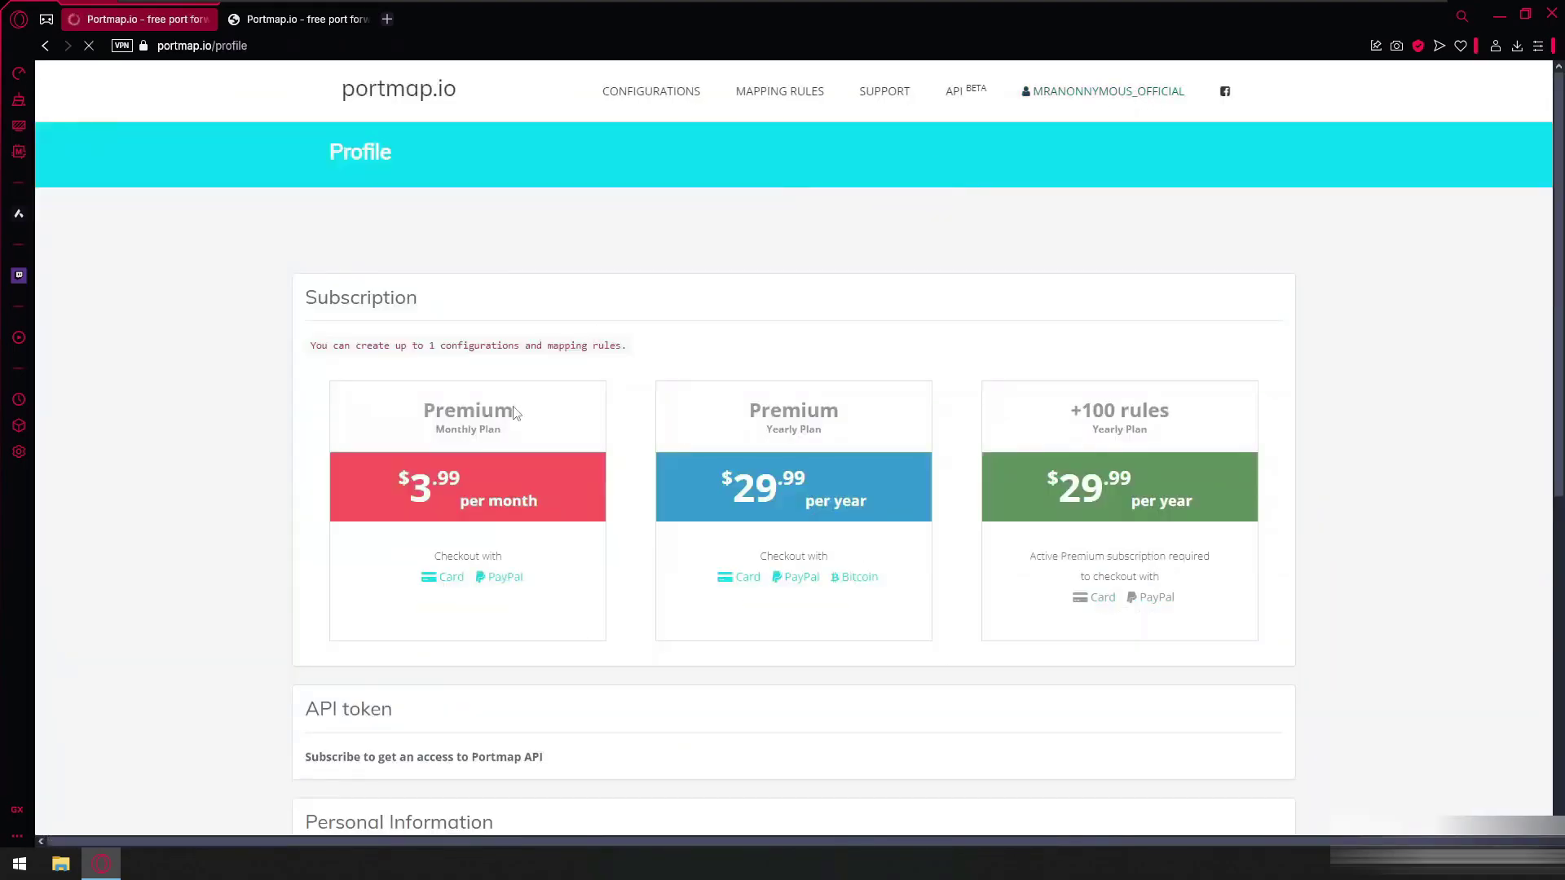
scroll(509, 386, down, 5)
scroll(510, 385, up, 4)
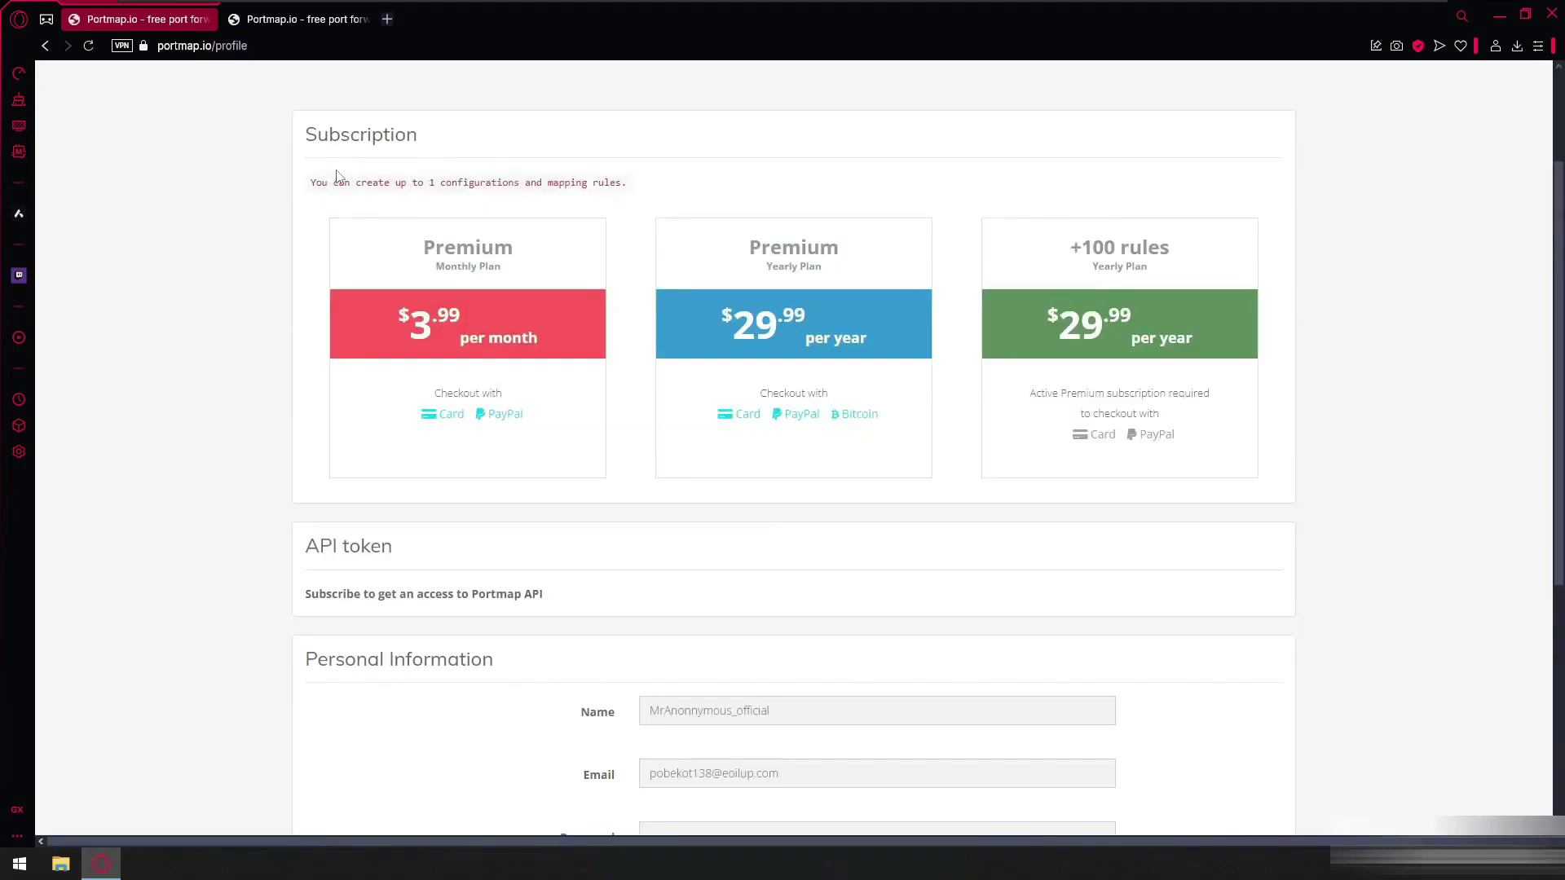
drag(429, 183, 646, 192)
click(646, 193)
scroll(786, 448, down, 6)
scroll(629, 464, up, 7)
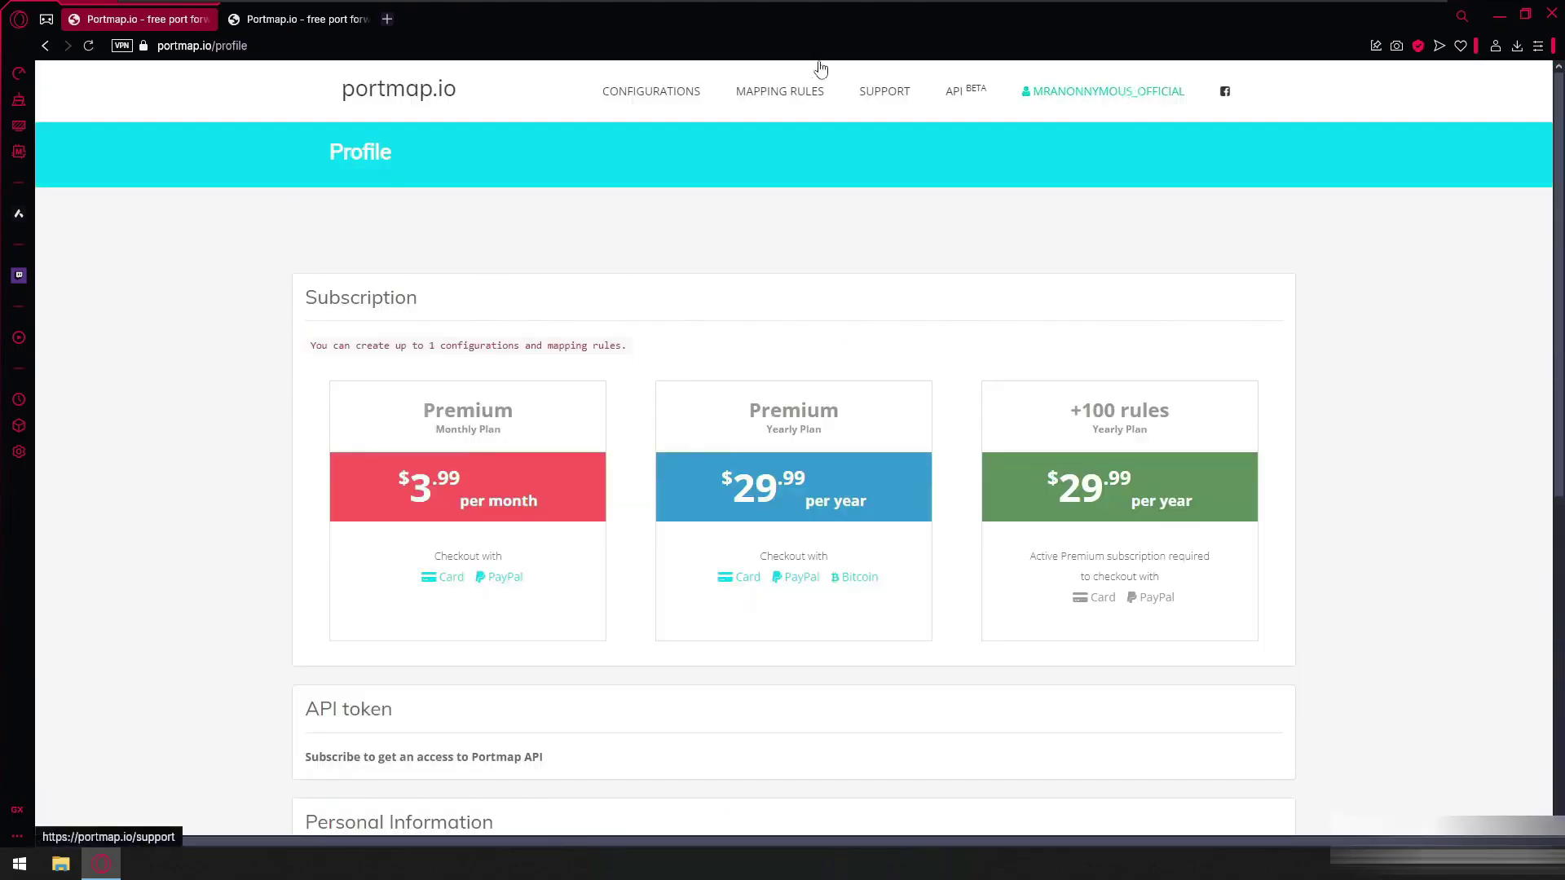
click(654, 93)
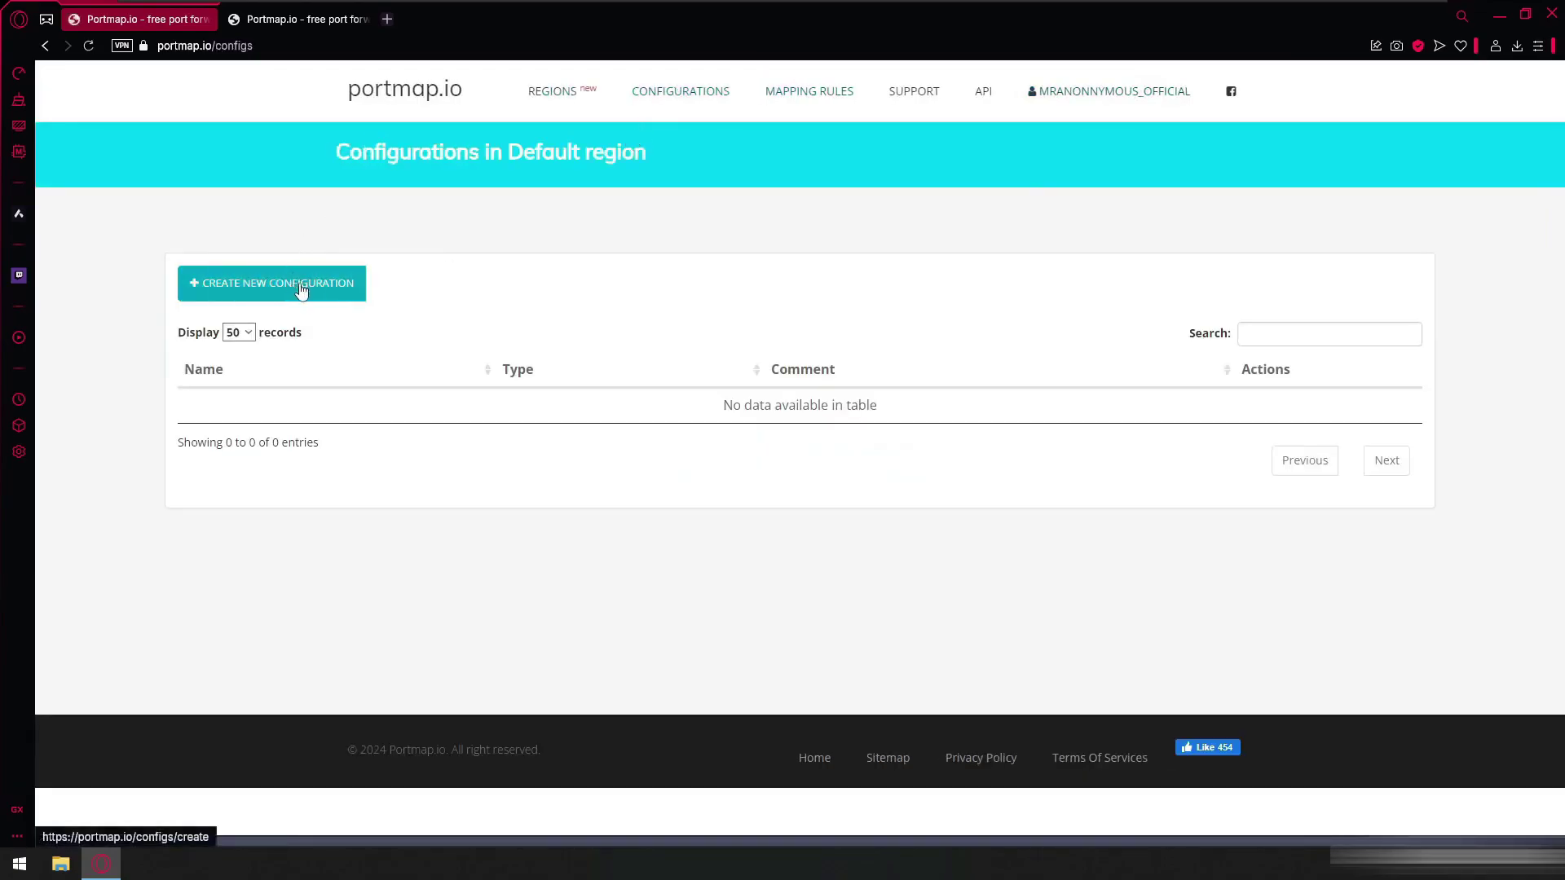
Create a new configuration and name it Anonnymous
click(298, 286)
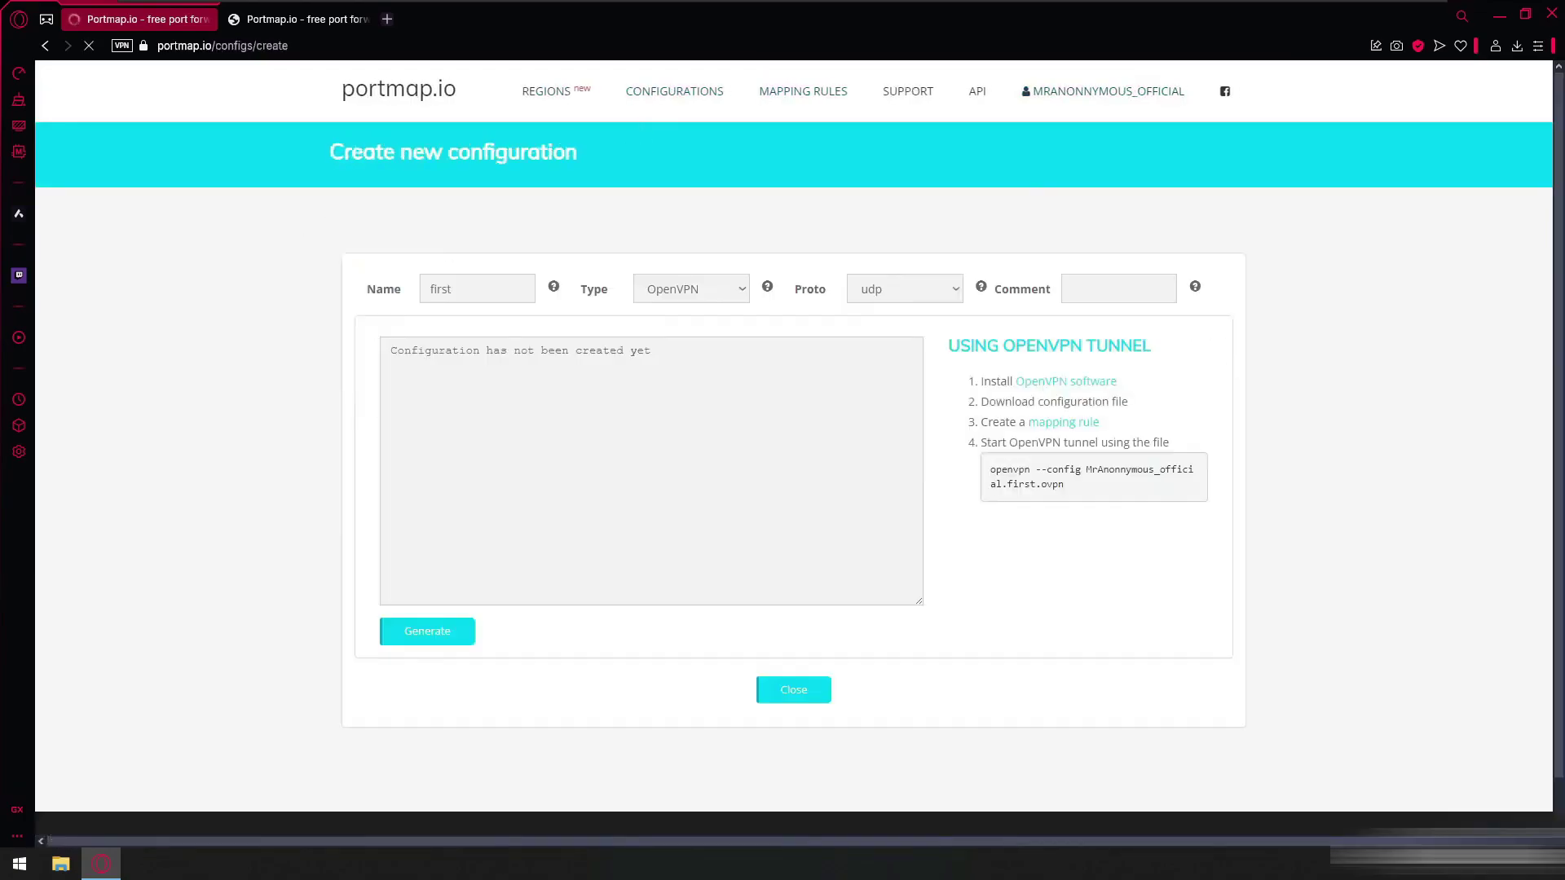
click(397, 287)
key(BackSpace)
text(Mr )
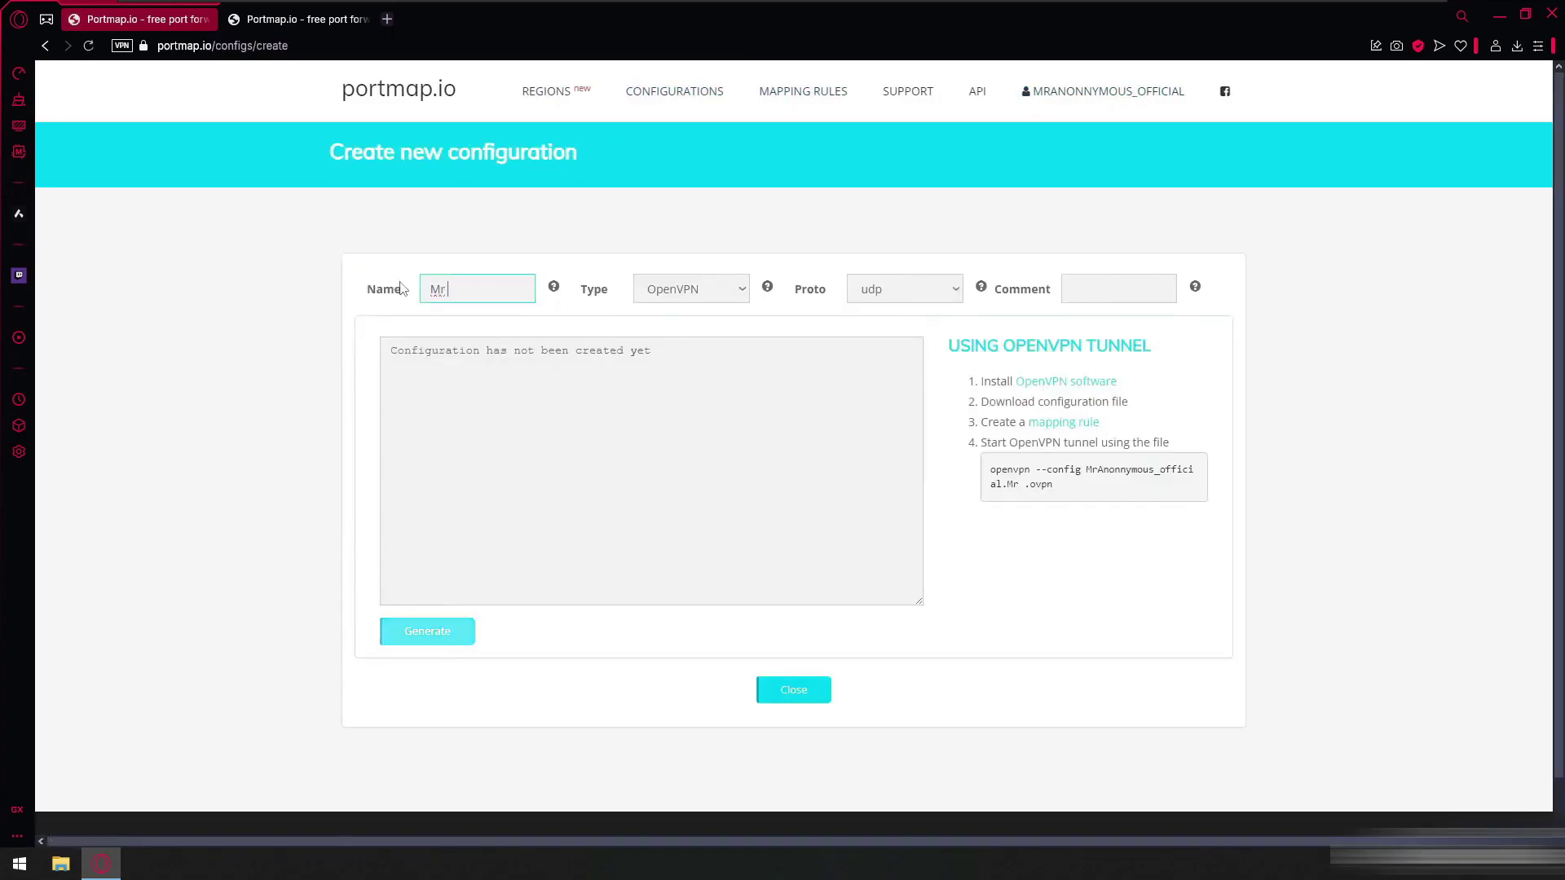
text(anonnymous)
key(BackSpace)
key(BackSpace)
key(BackSpace)
key(Delete)
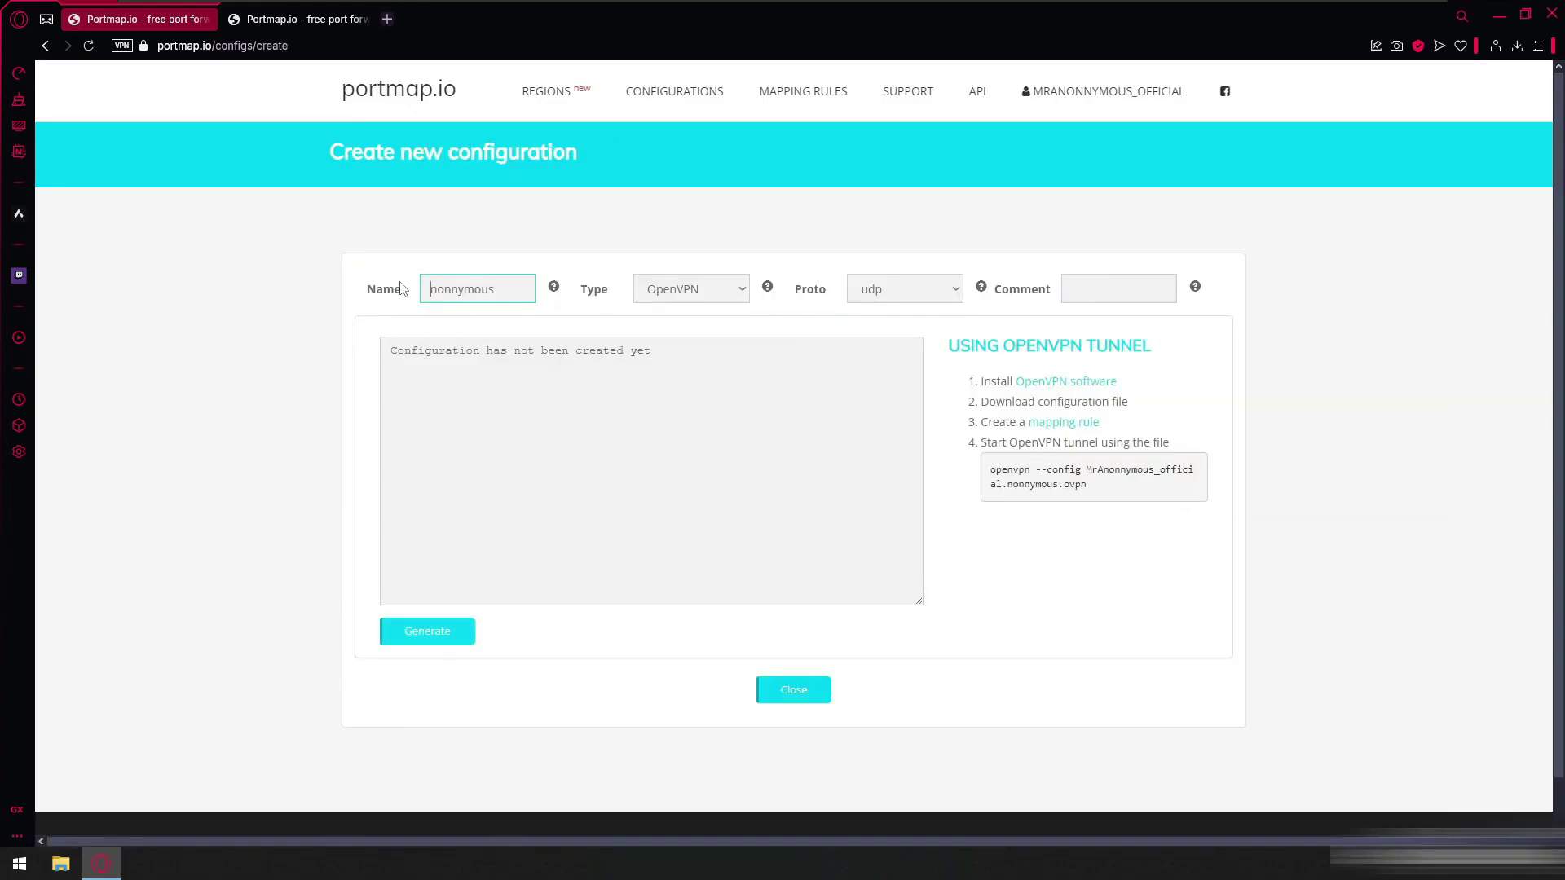
text(A)
Set the protocol to tcp, generate the configuration, and download its .ovpn file
click(864, 290)
click(878, 338)
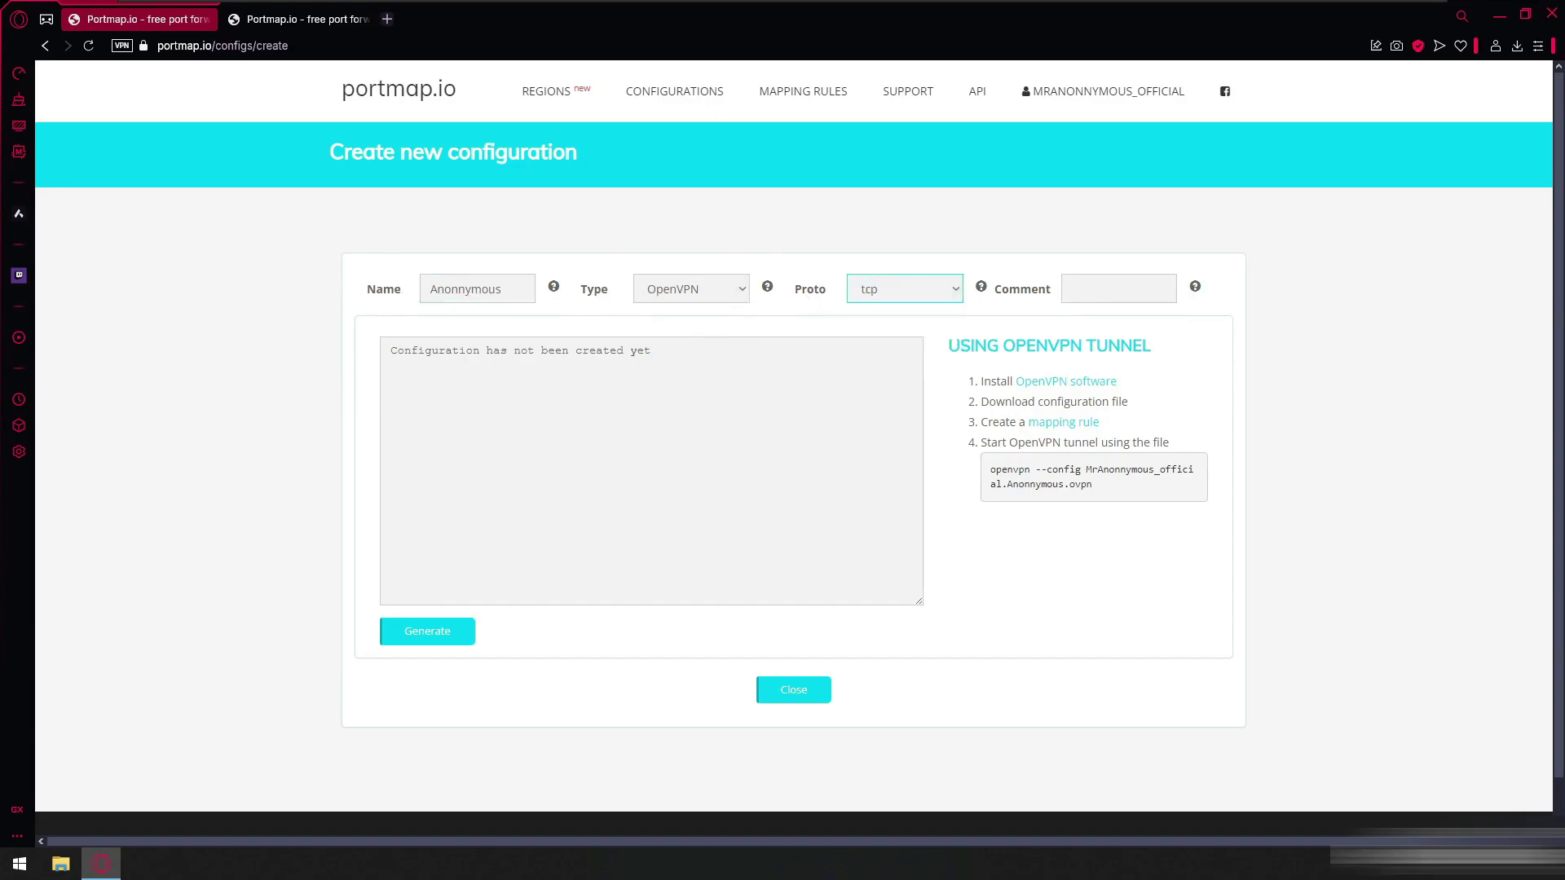
click(436, 632)
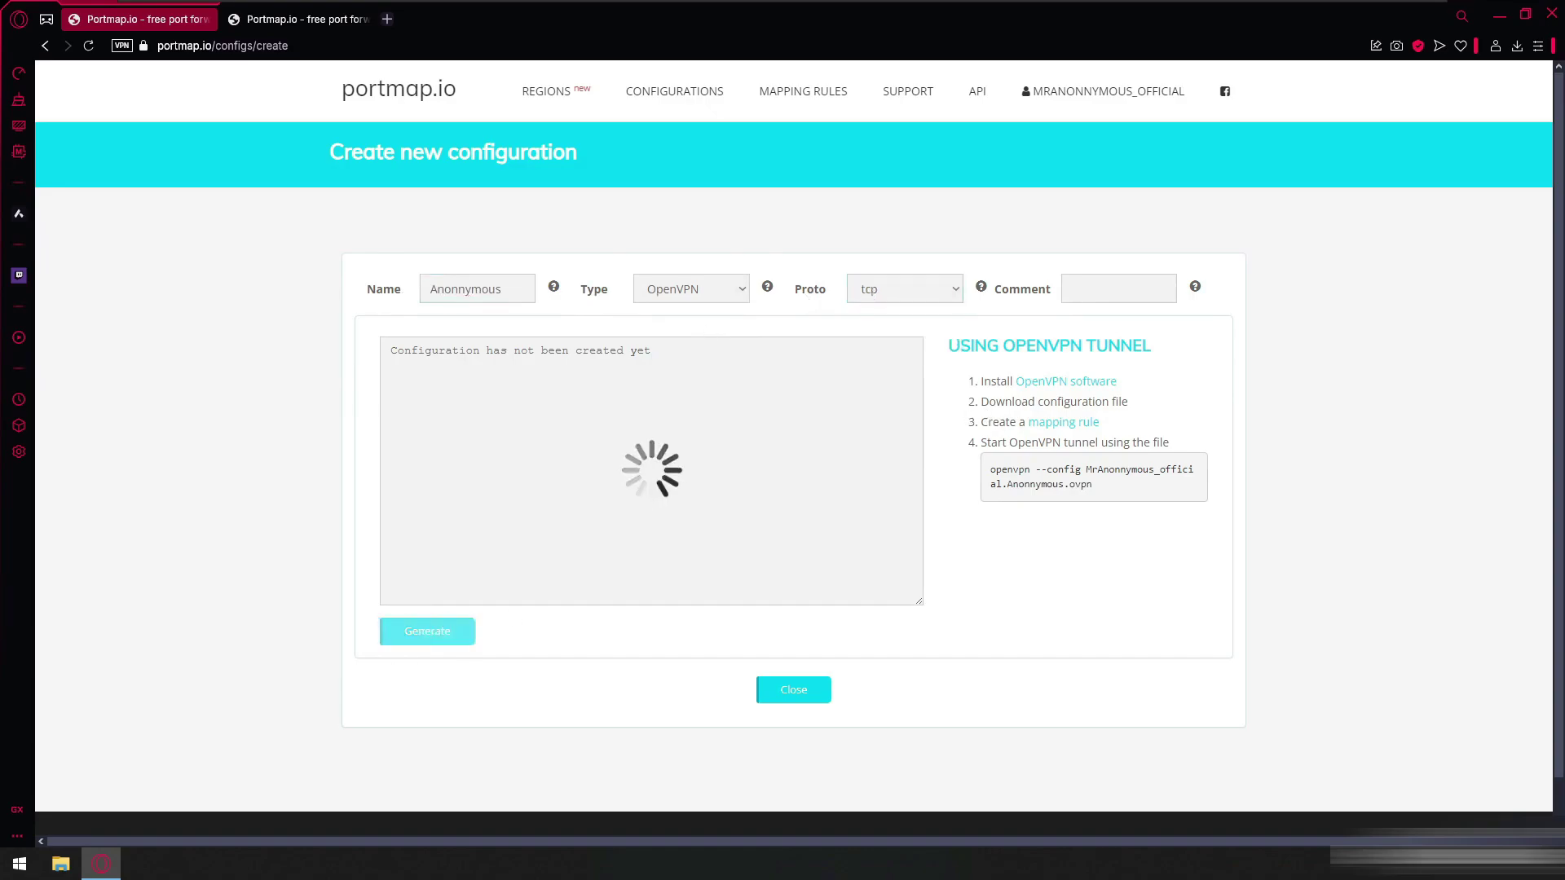
click(448, 634)
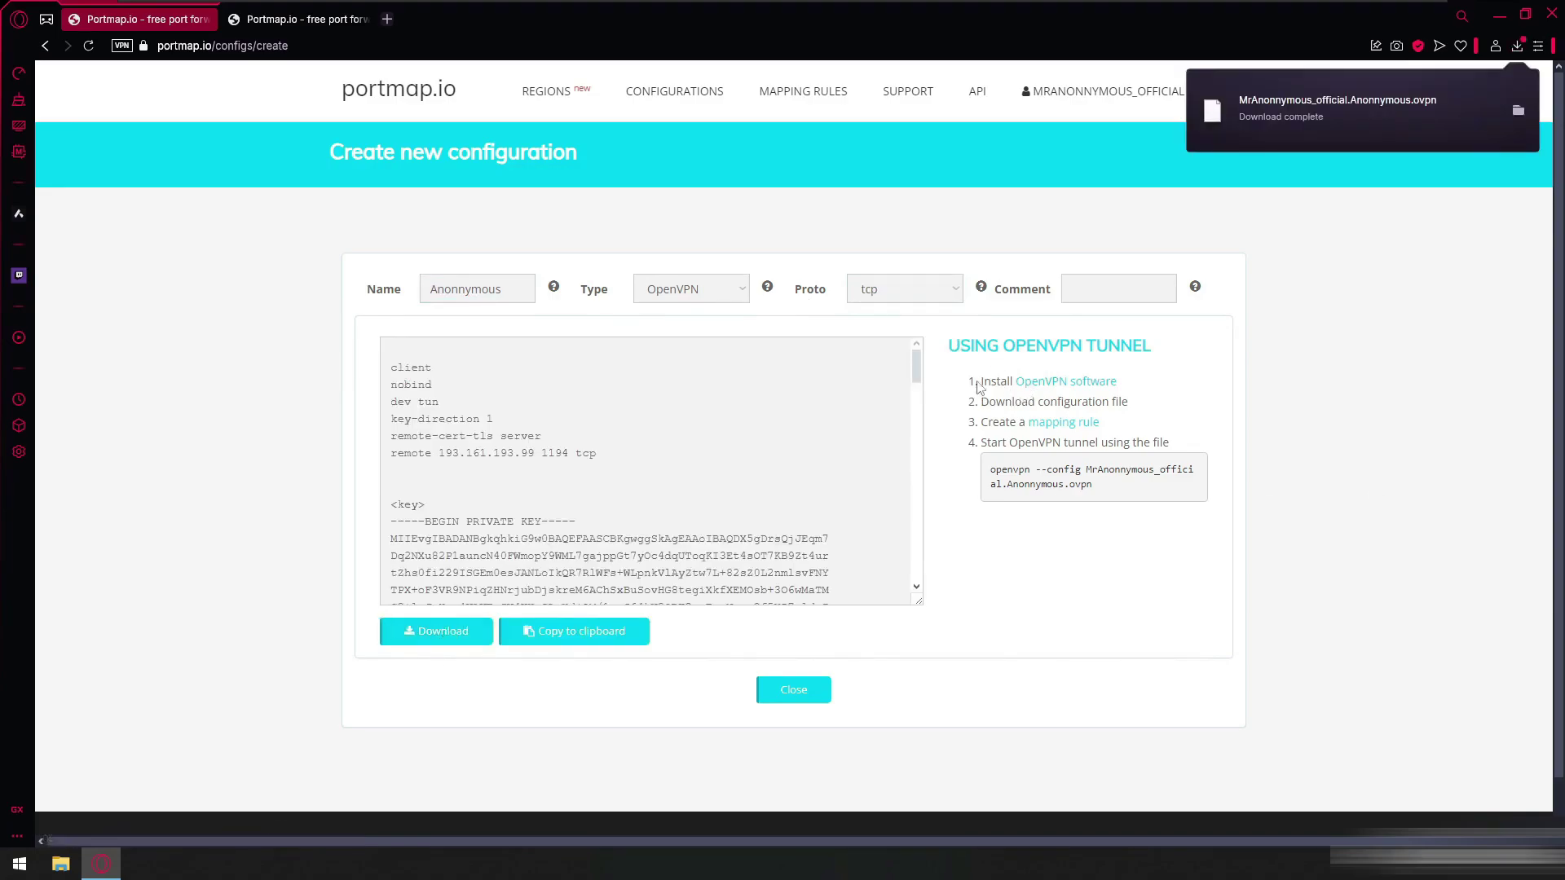
drag(982, 381, 1056, 388)
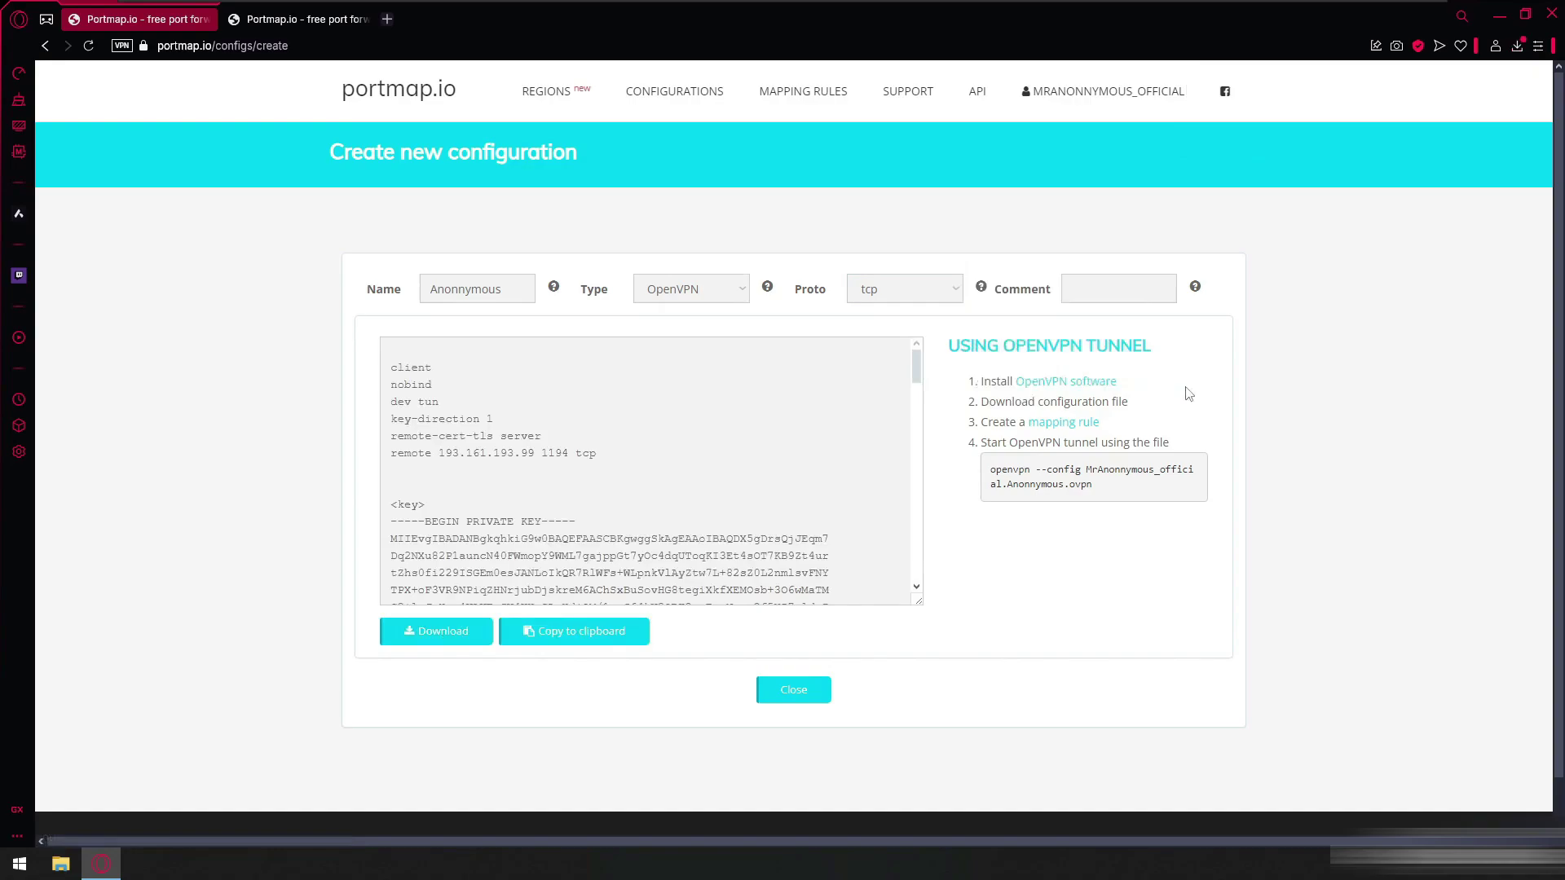
right_click(1056, 387)
Download the OpenVPN 2.6.12 Windows amd64 .msi installer from the community downloads page, then return to Portmap.io
click(1083, 397)
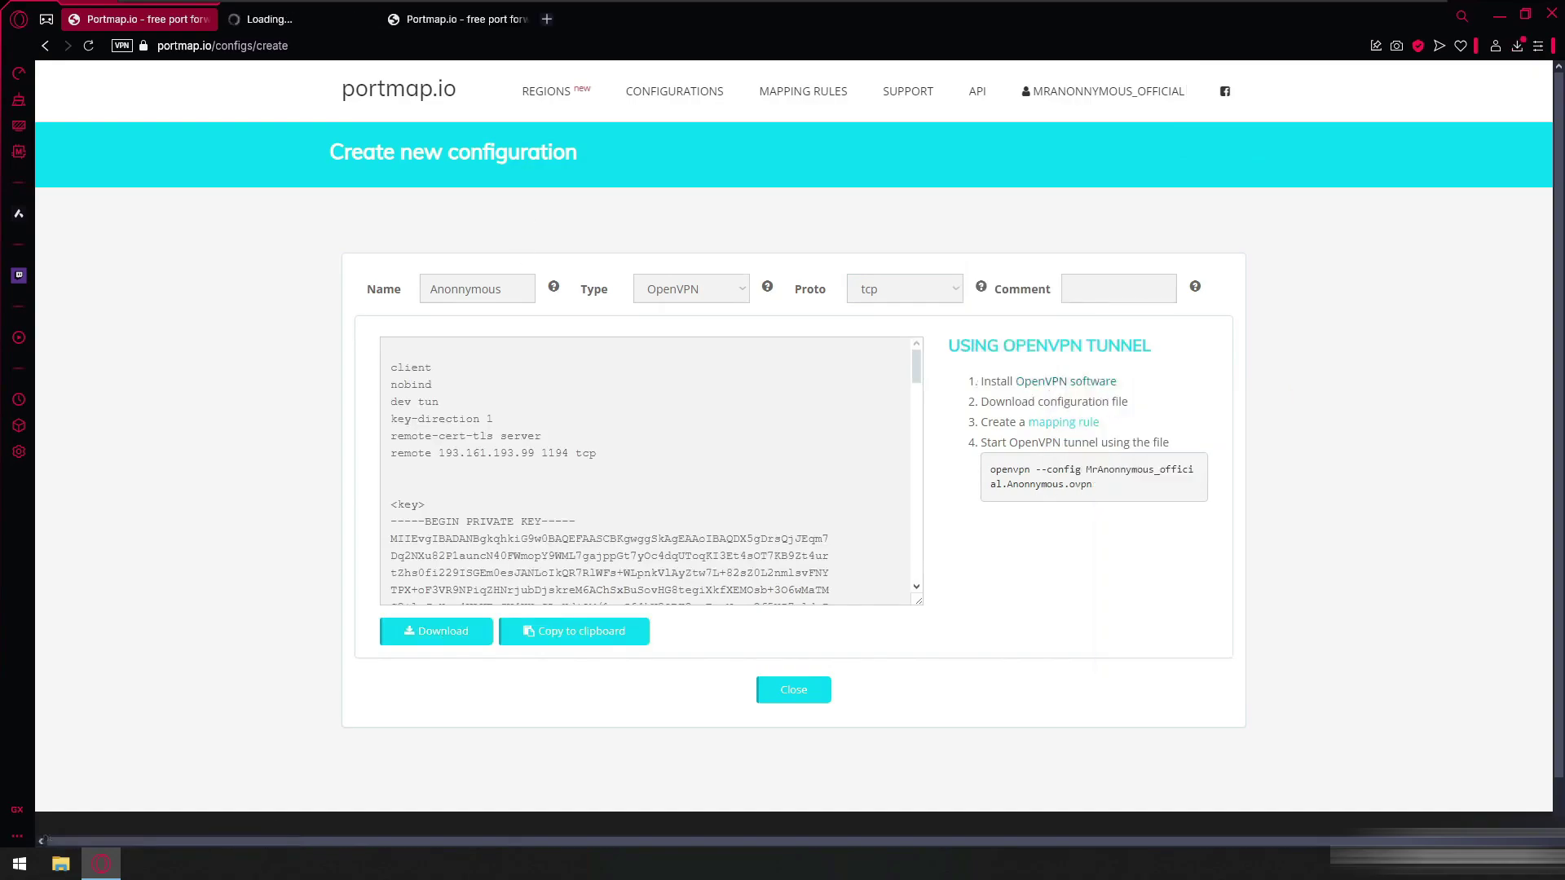
click(269, 19)
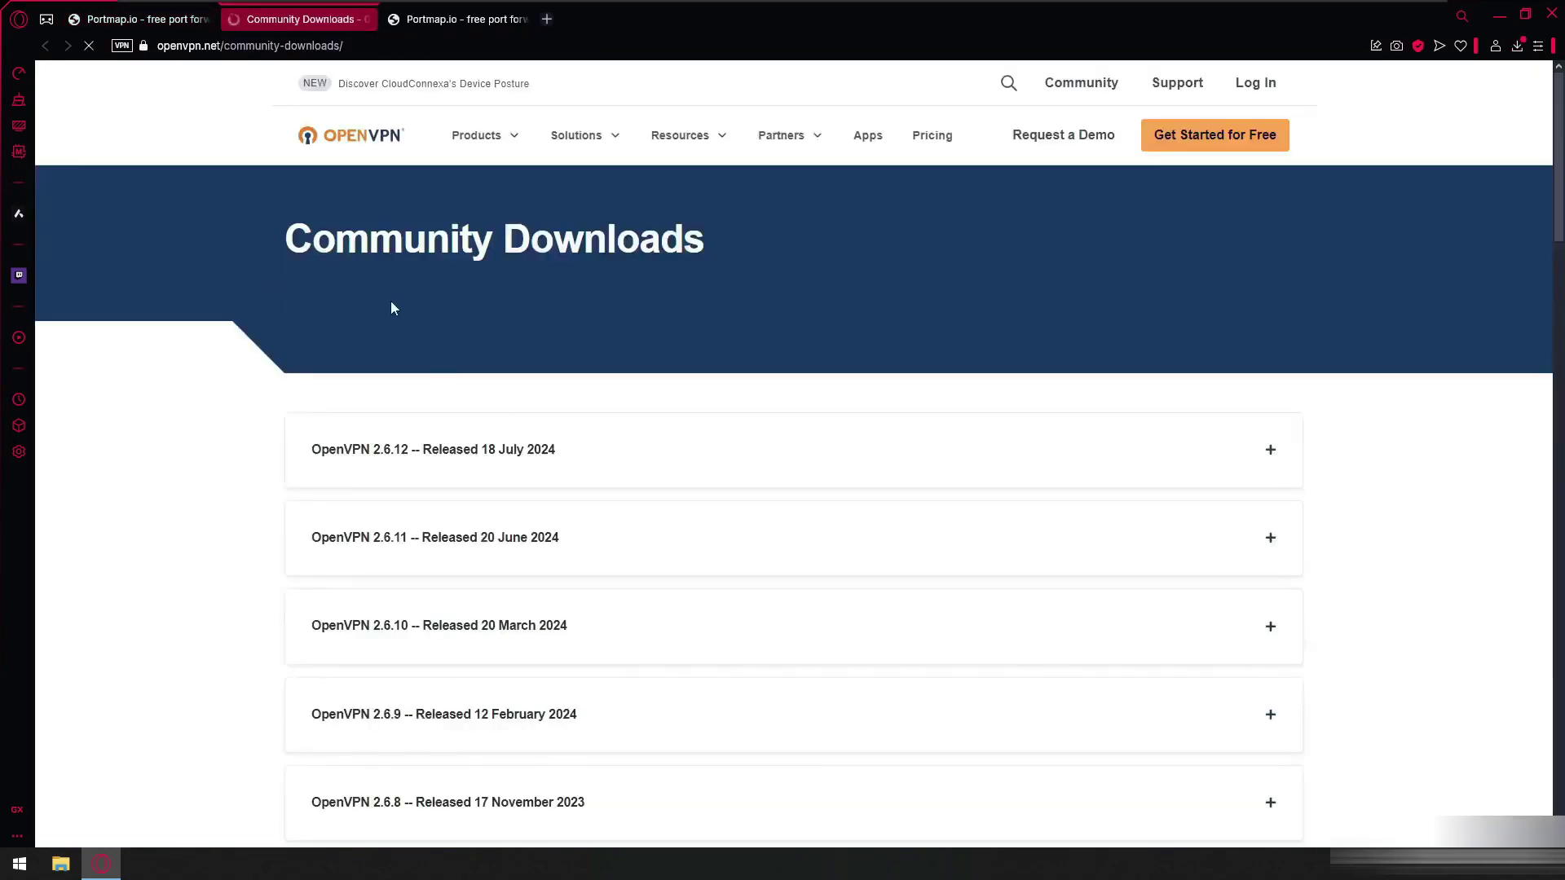
click(388, 446)
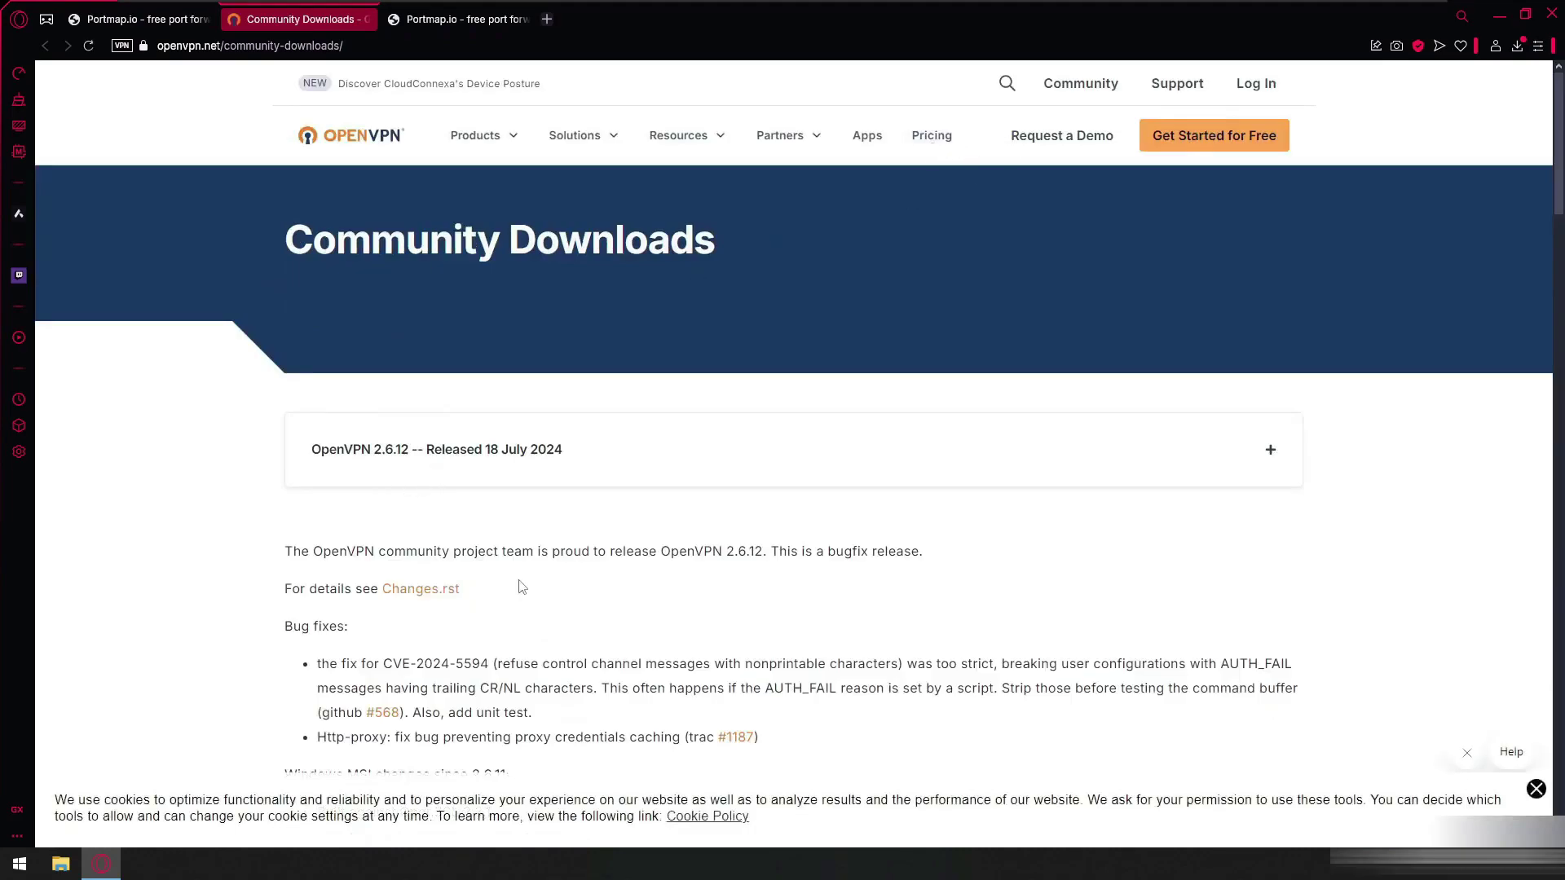
scroll(526, 500, down, 7)
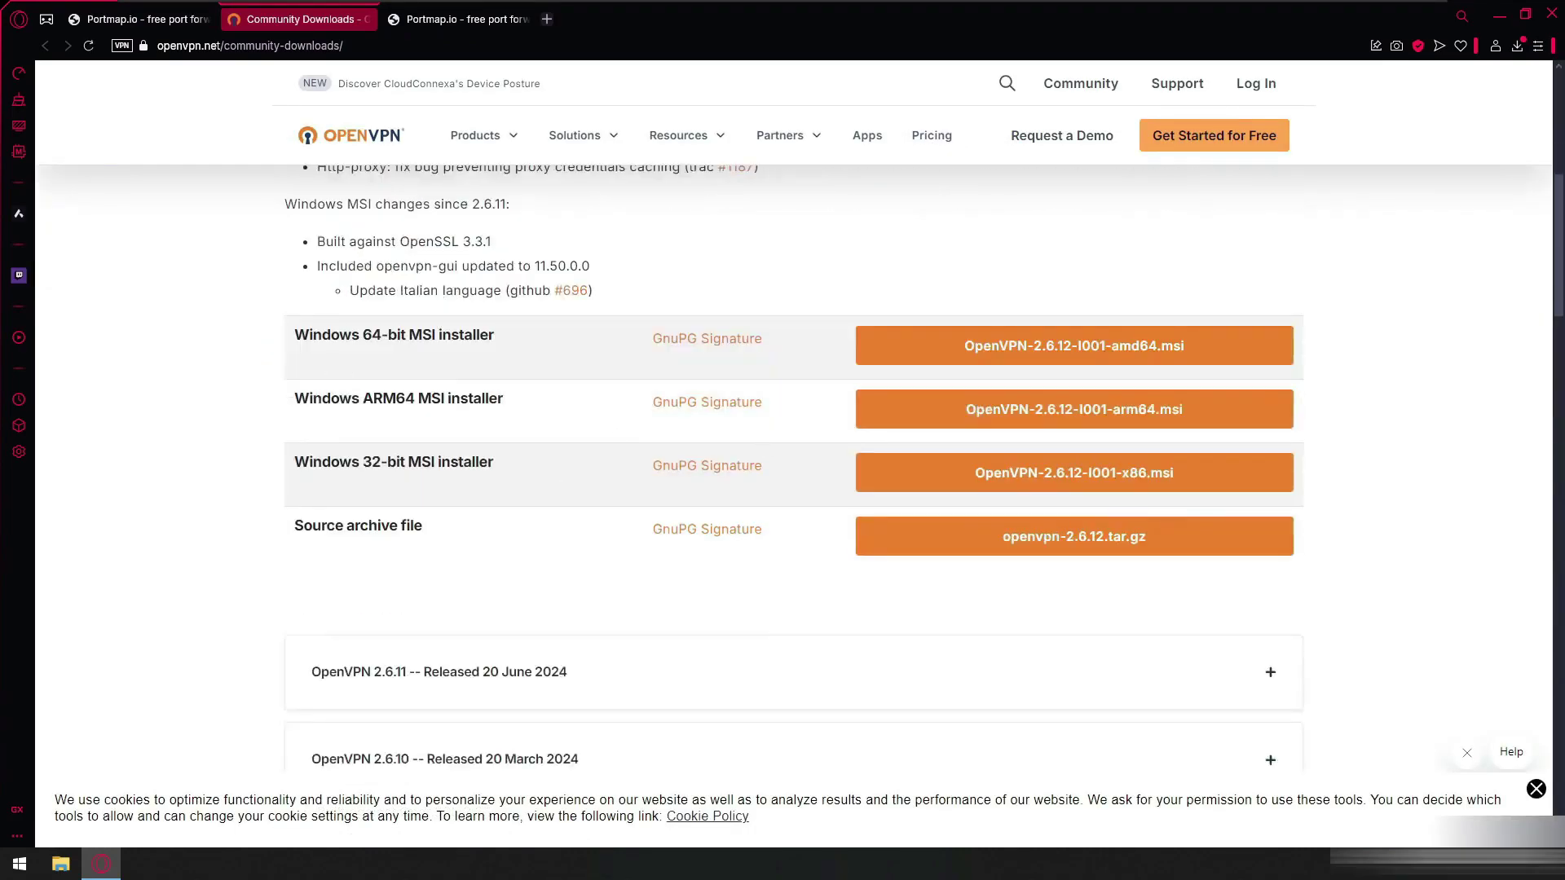
click(1081, 346)
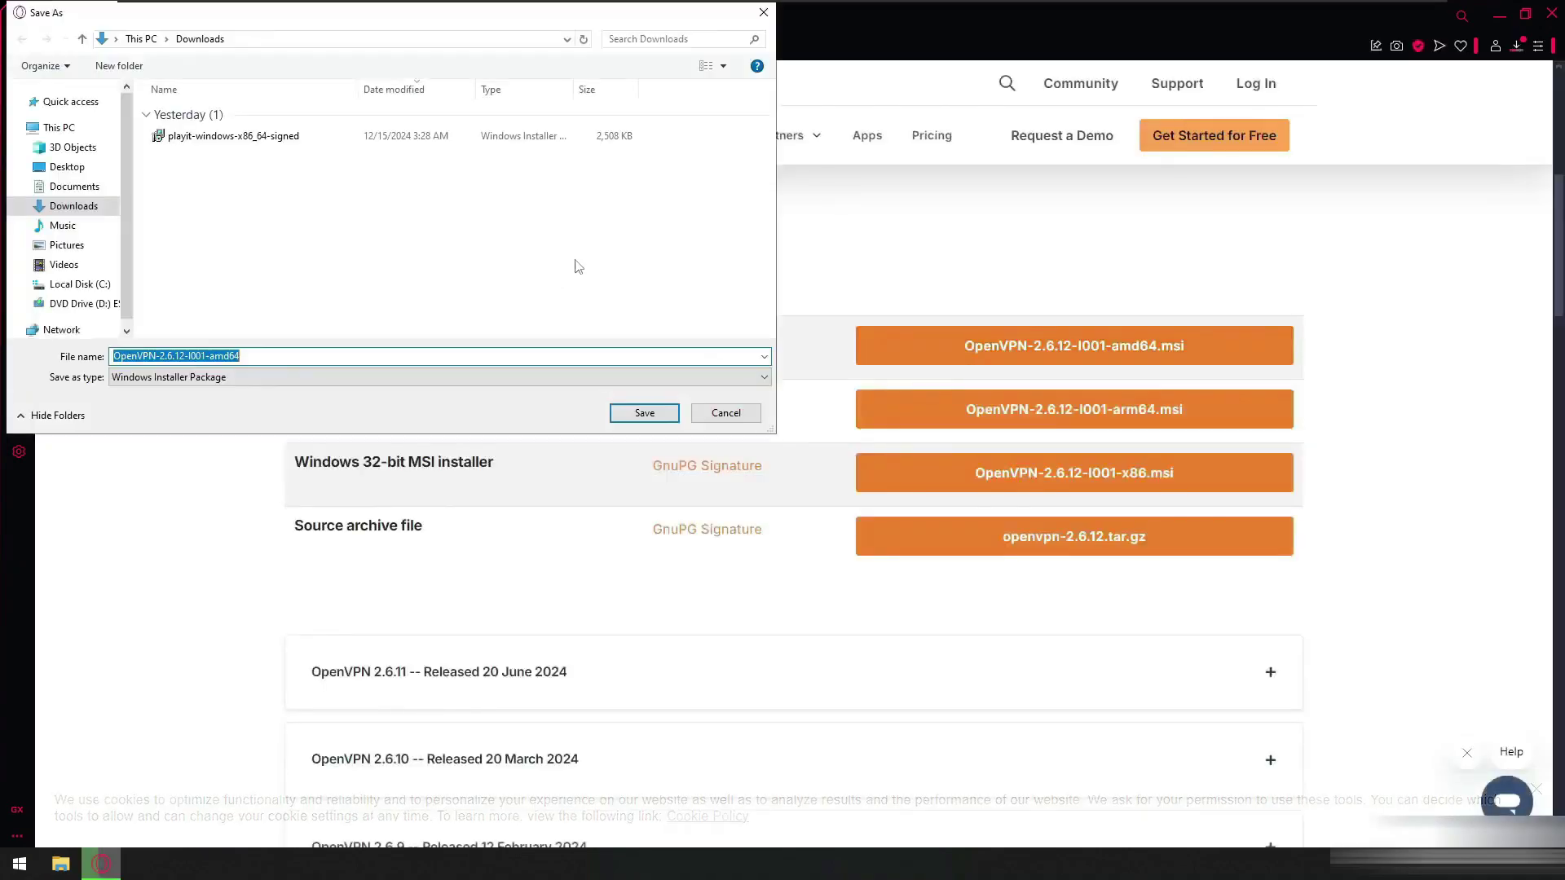
click(616, 415)
scroll(783, 366, up, 3)
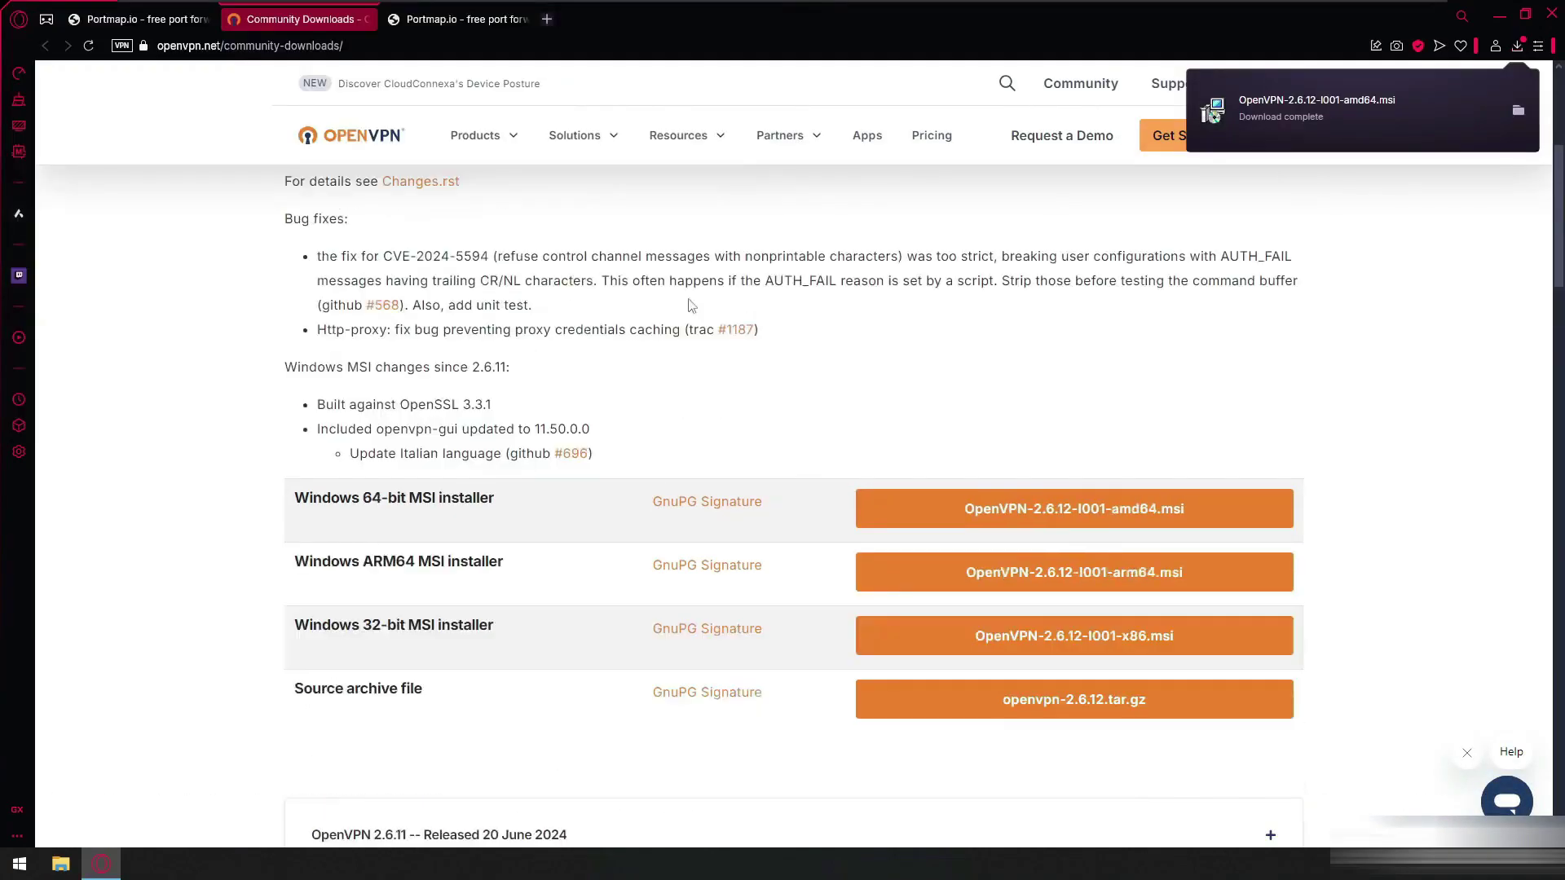
click(440, 19)
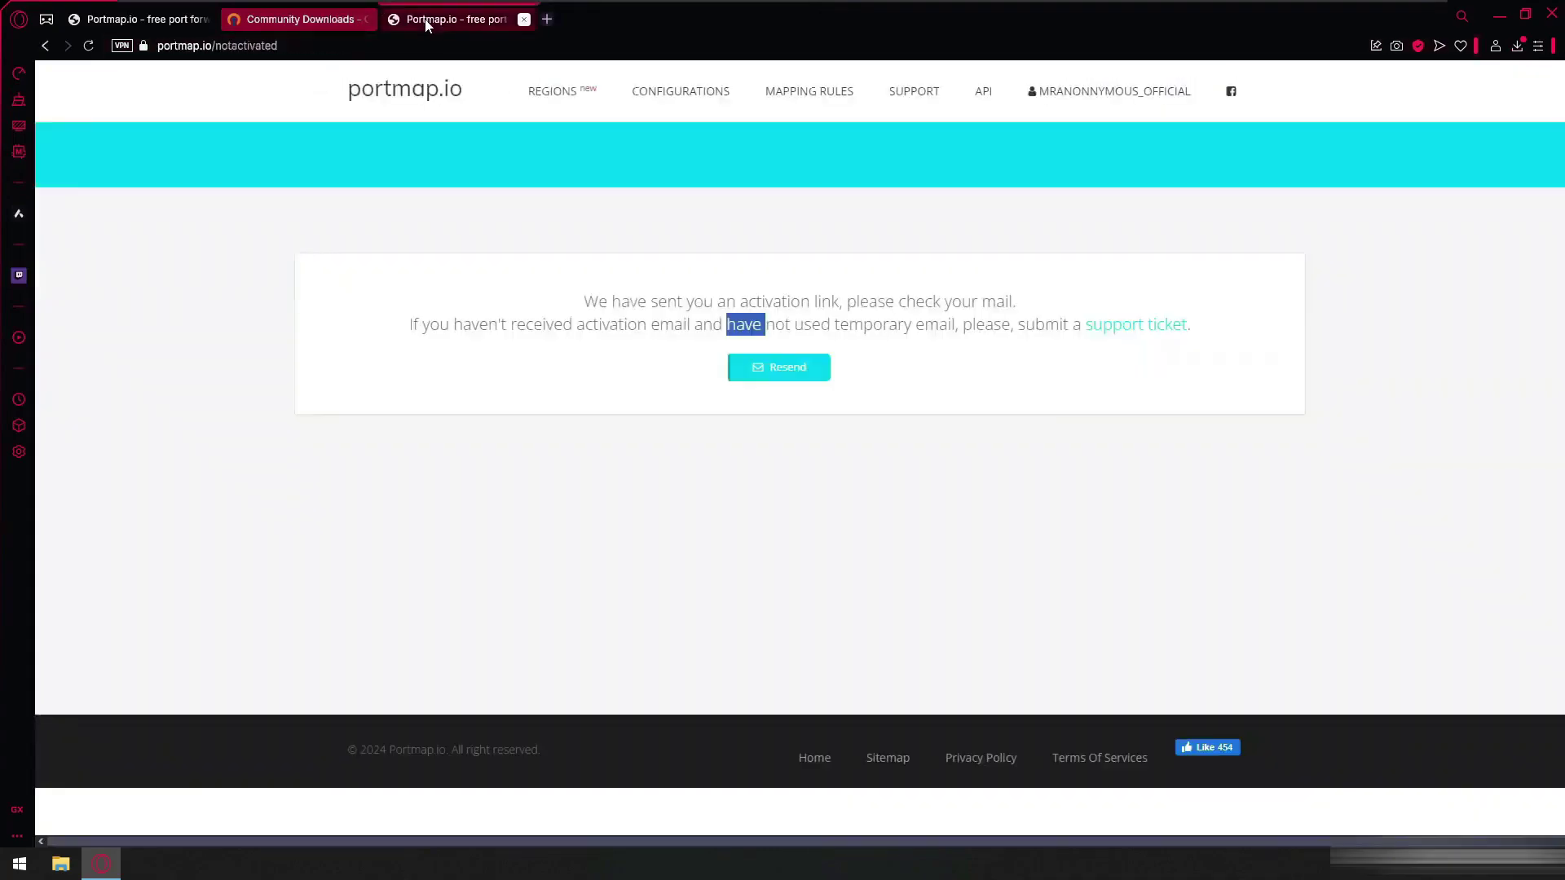
key(ctrl+Tab)
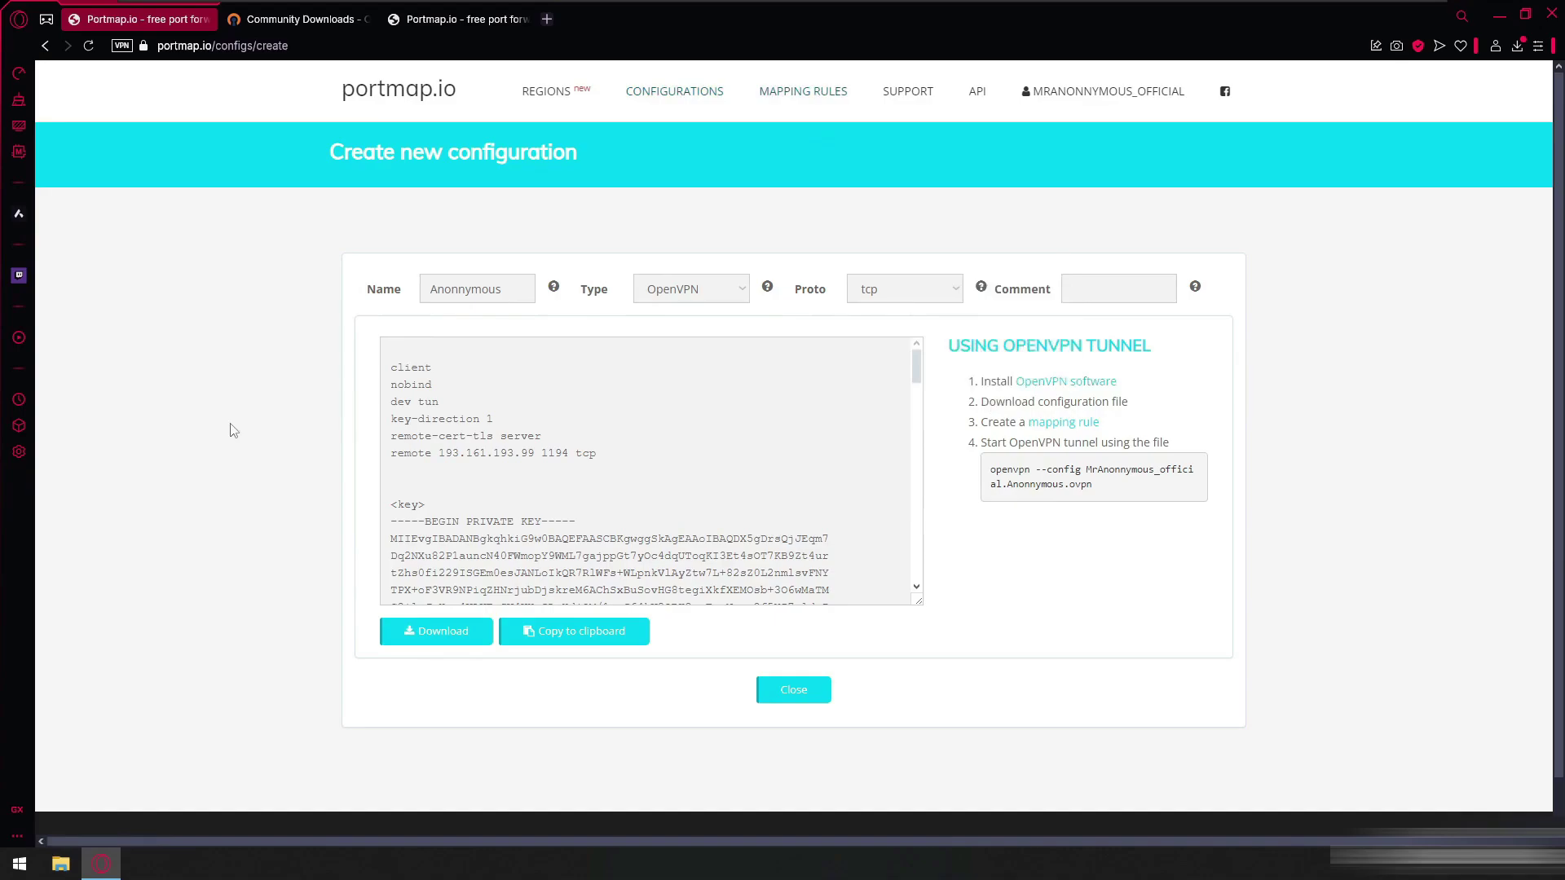
Start a new mapping rule with protocol tcp, hostname domain portmap.io and local port 8889
click(794, 99)
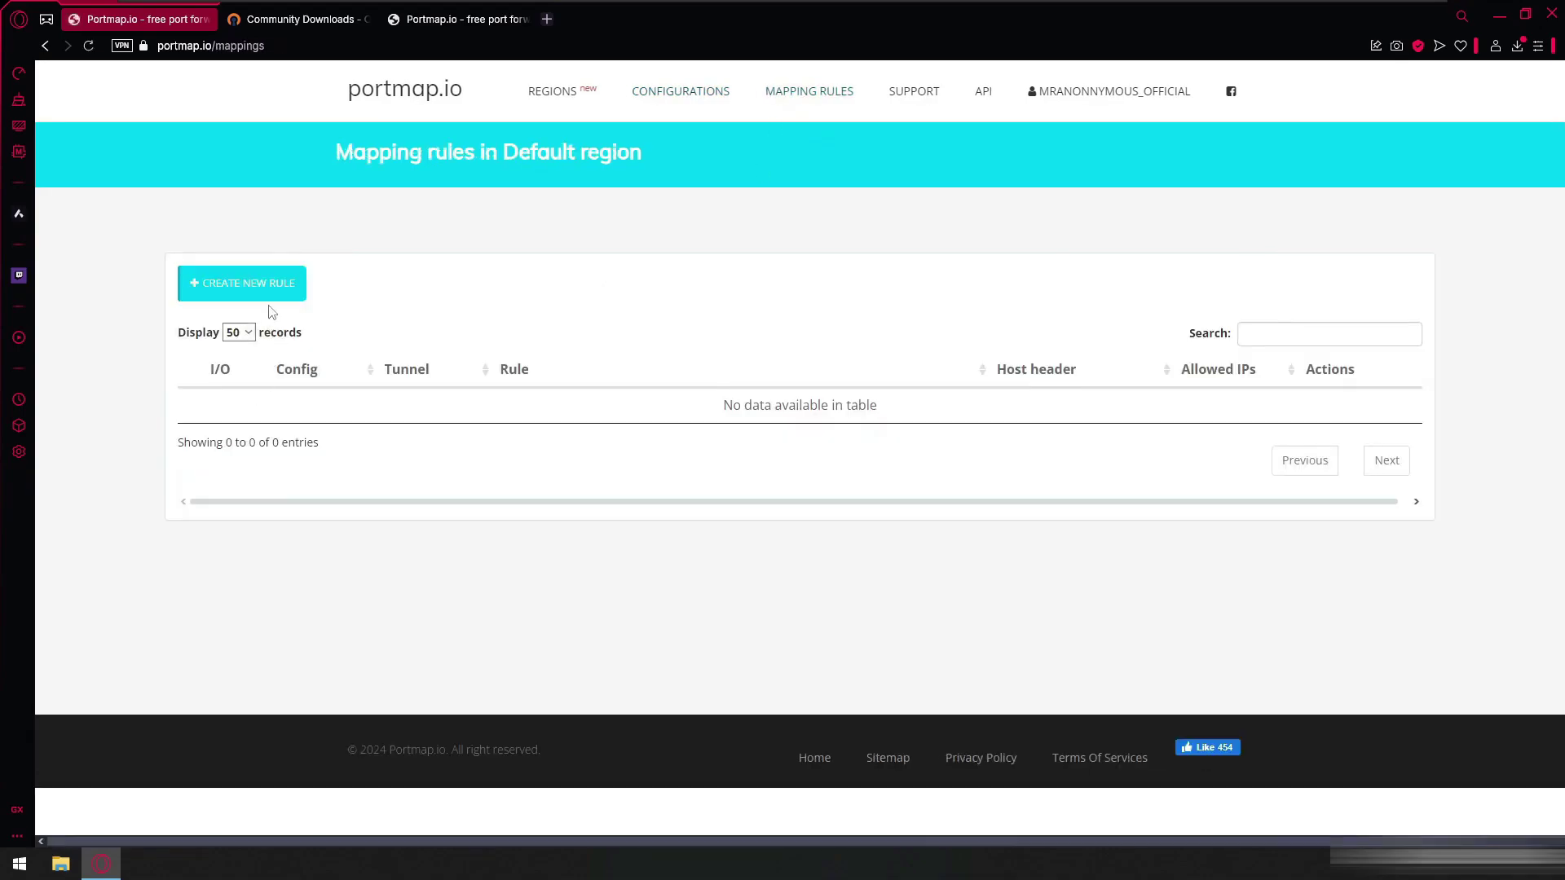
click(273, 290)
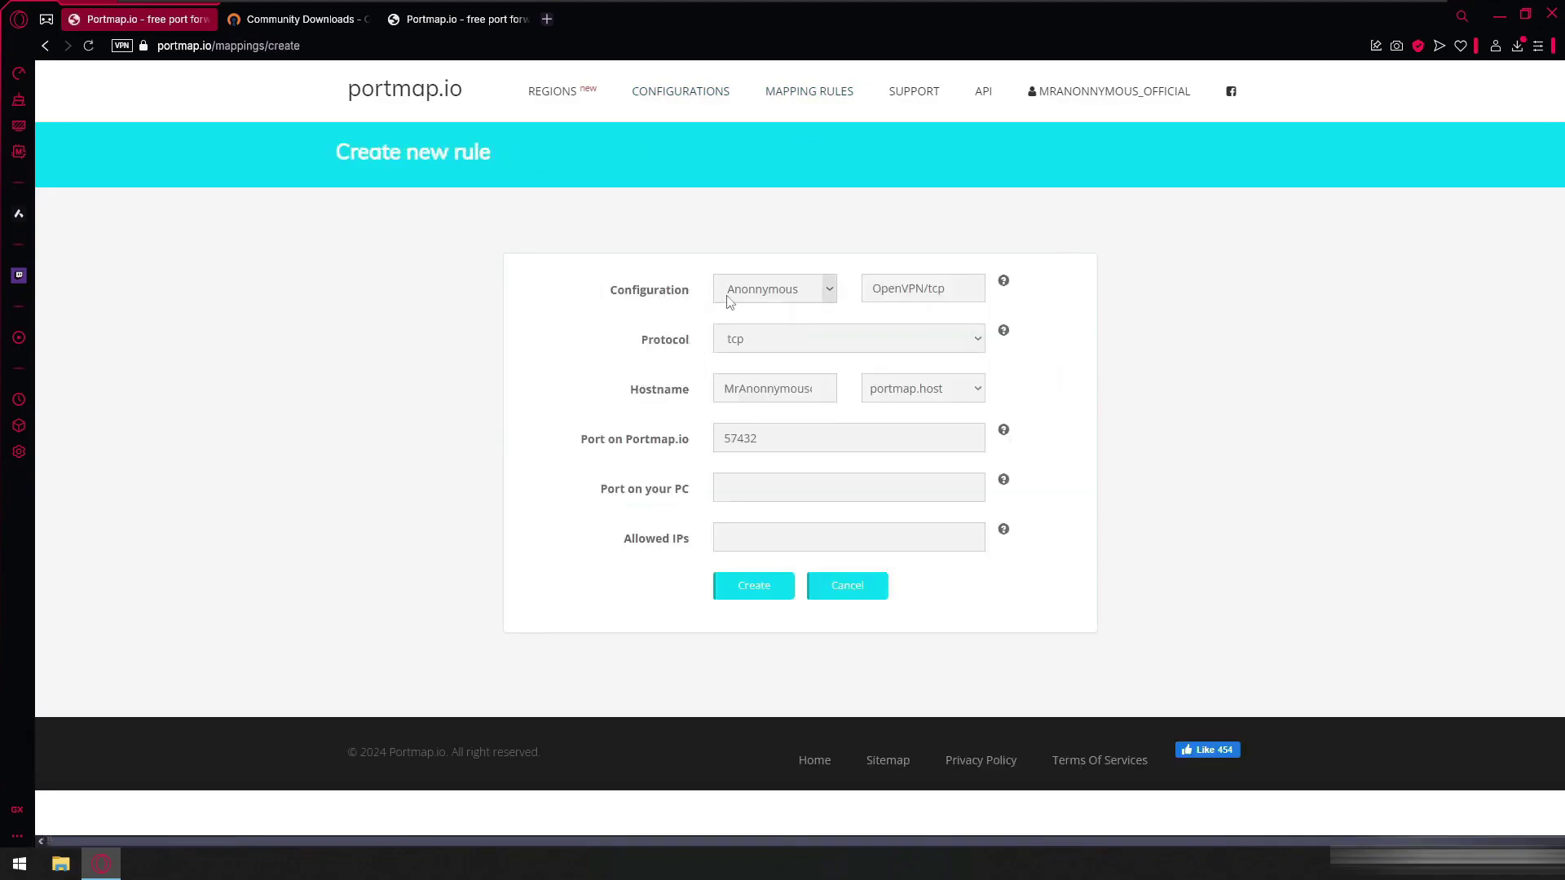
click(766, 340)
click(740, 360)
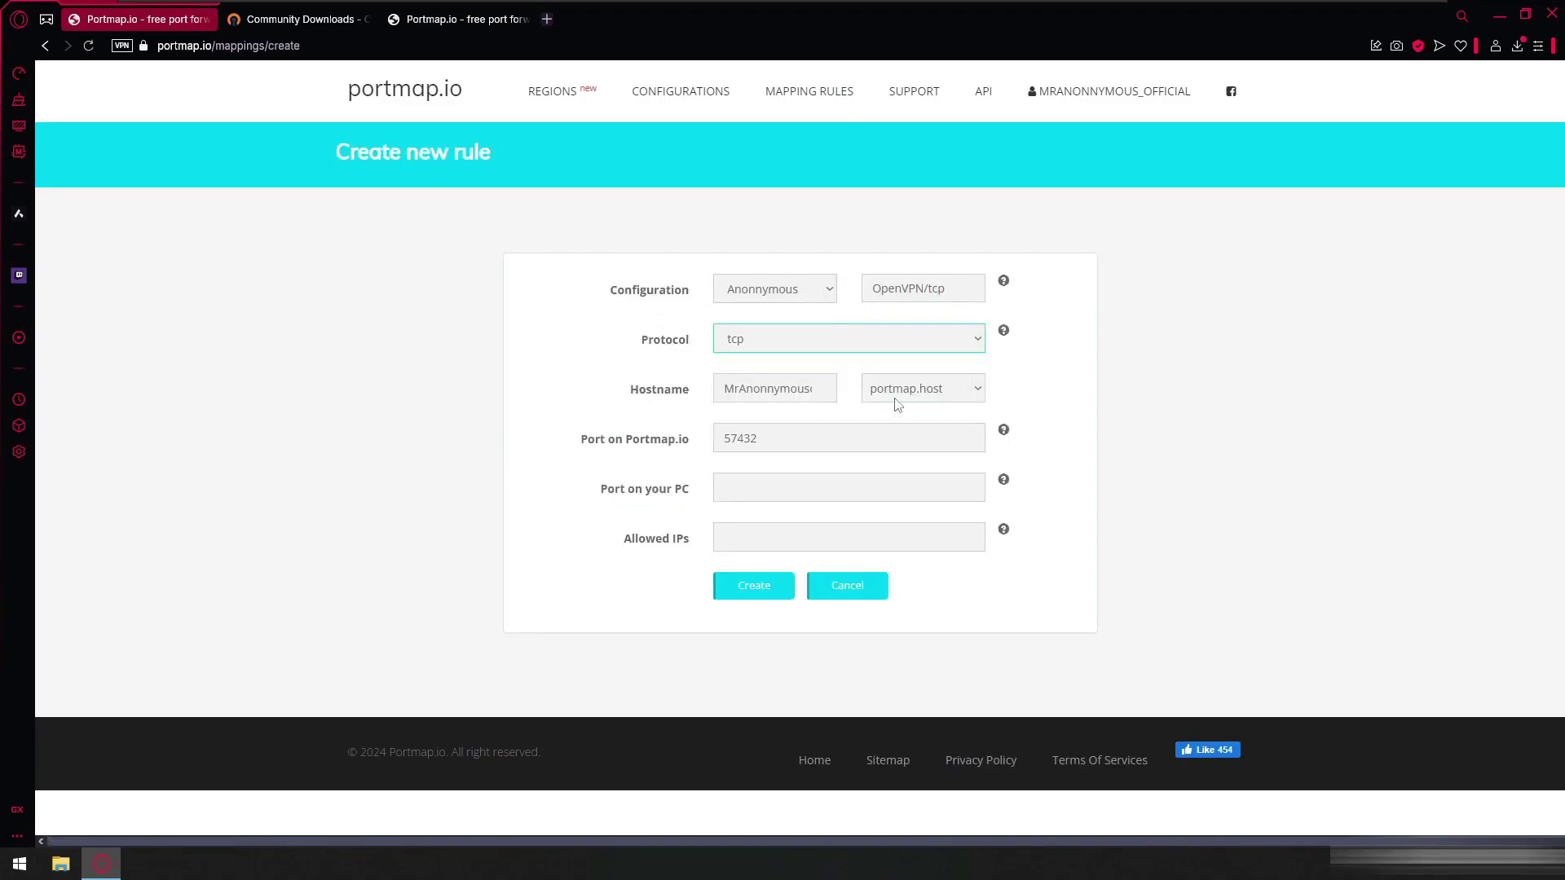
click(980, 391)
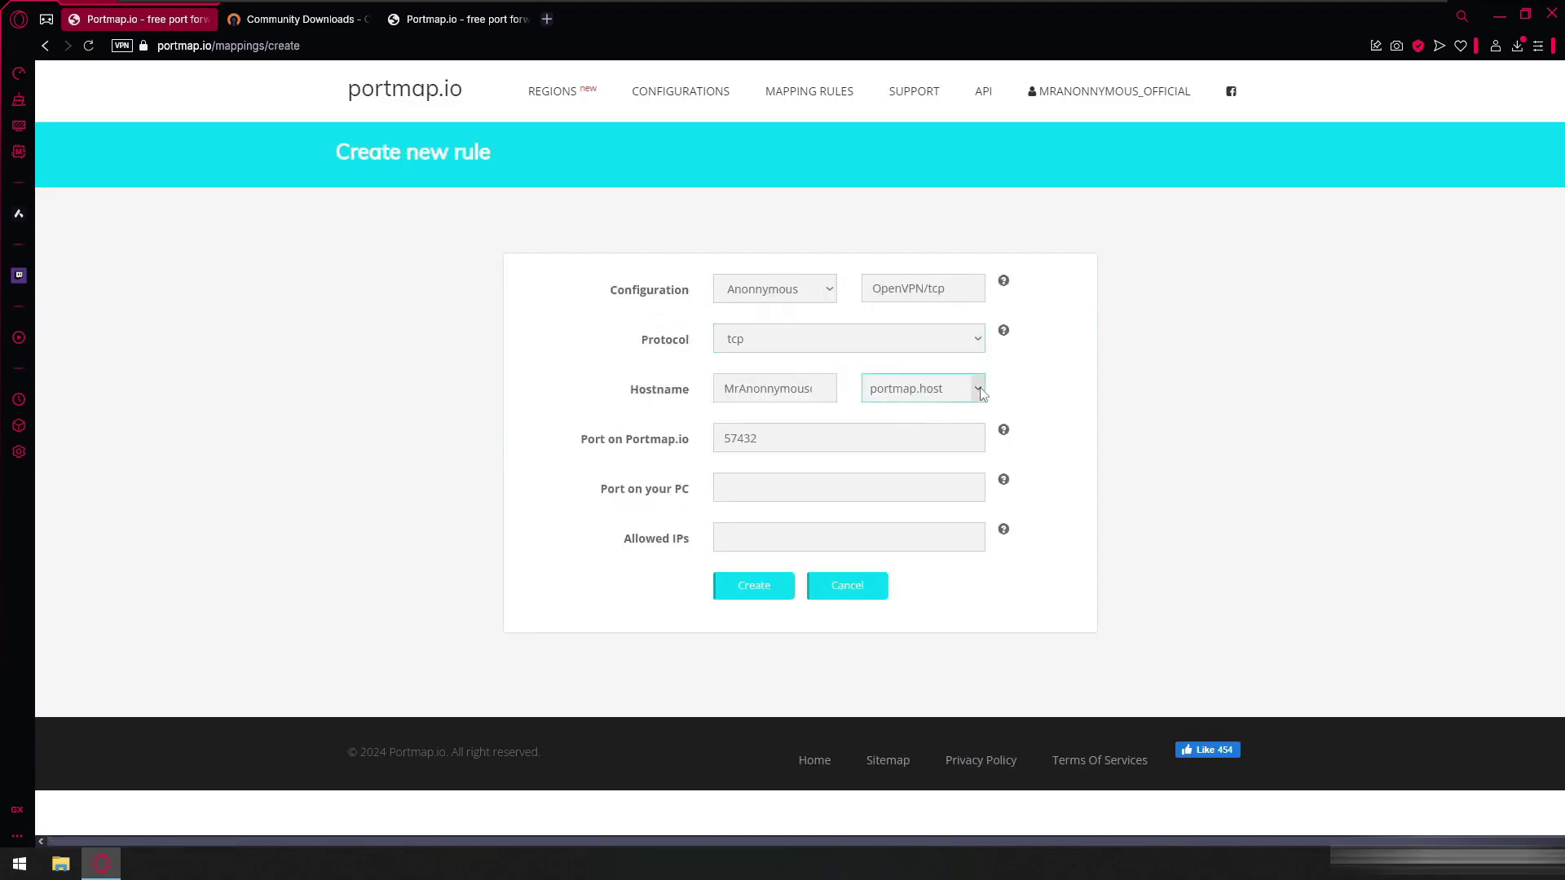
click(980, 395)
click(937, 417)
key(Tab)
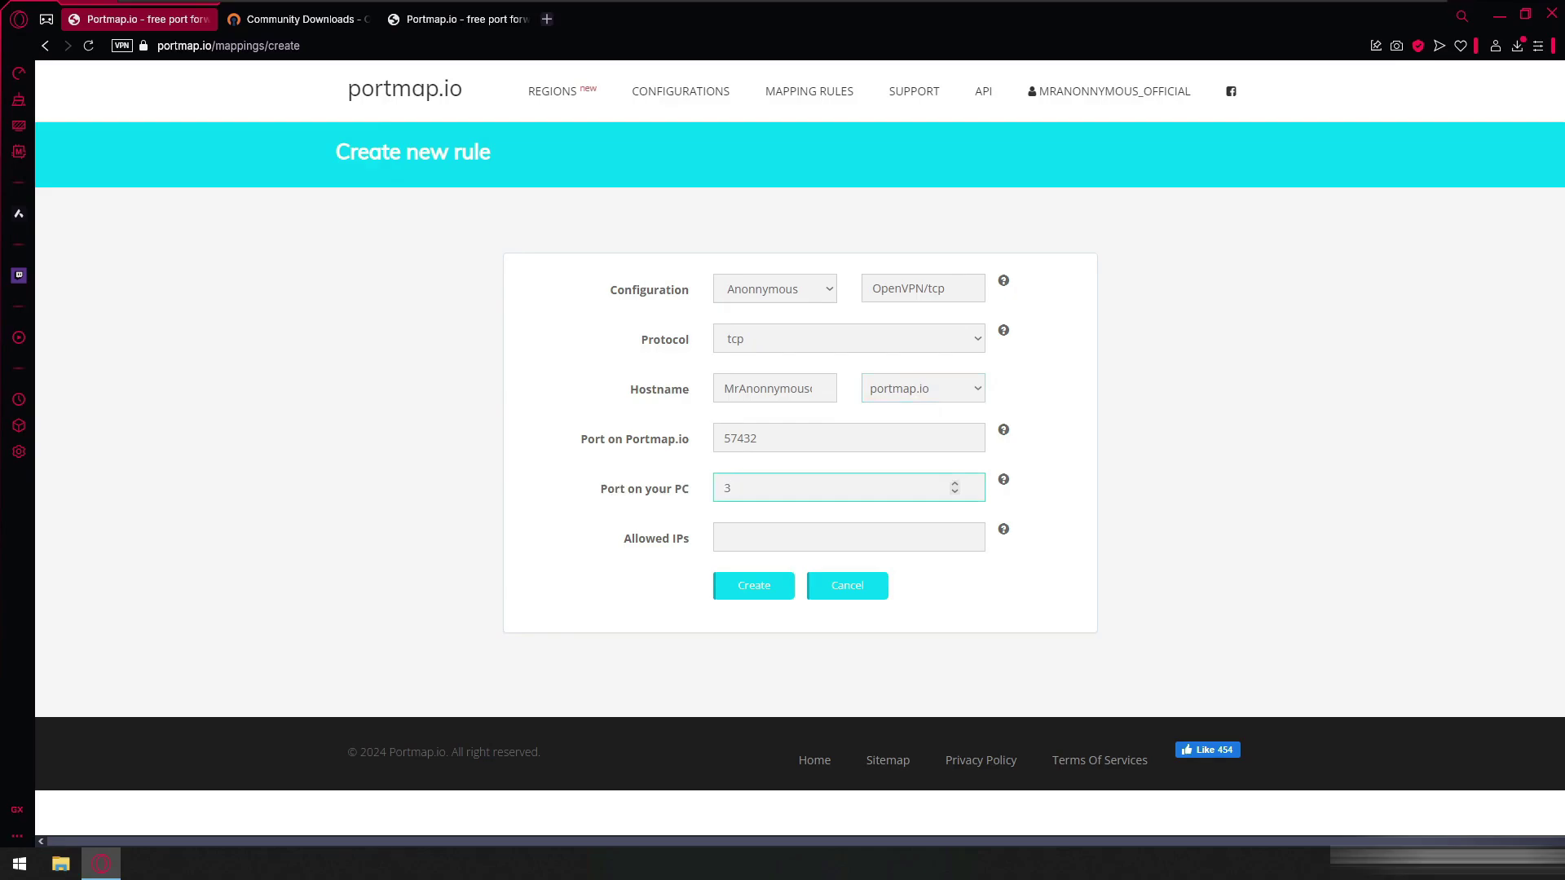
key(BackSpace)
text(8889)
Create the rule forwarding port 46523 to 8889, copy its rule line, and minimise the browser
click(760, 584)
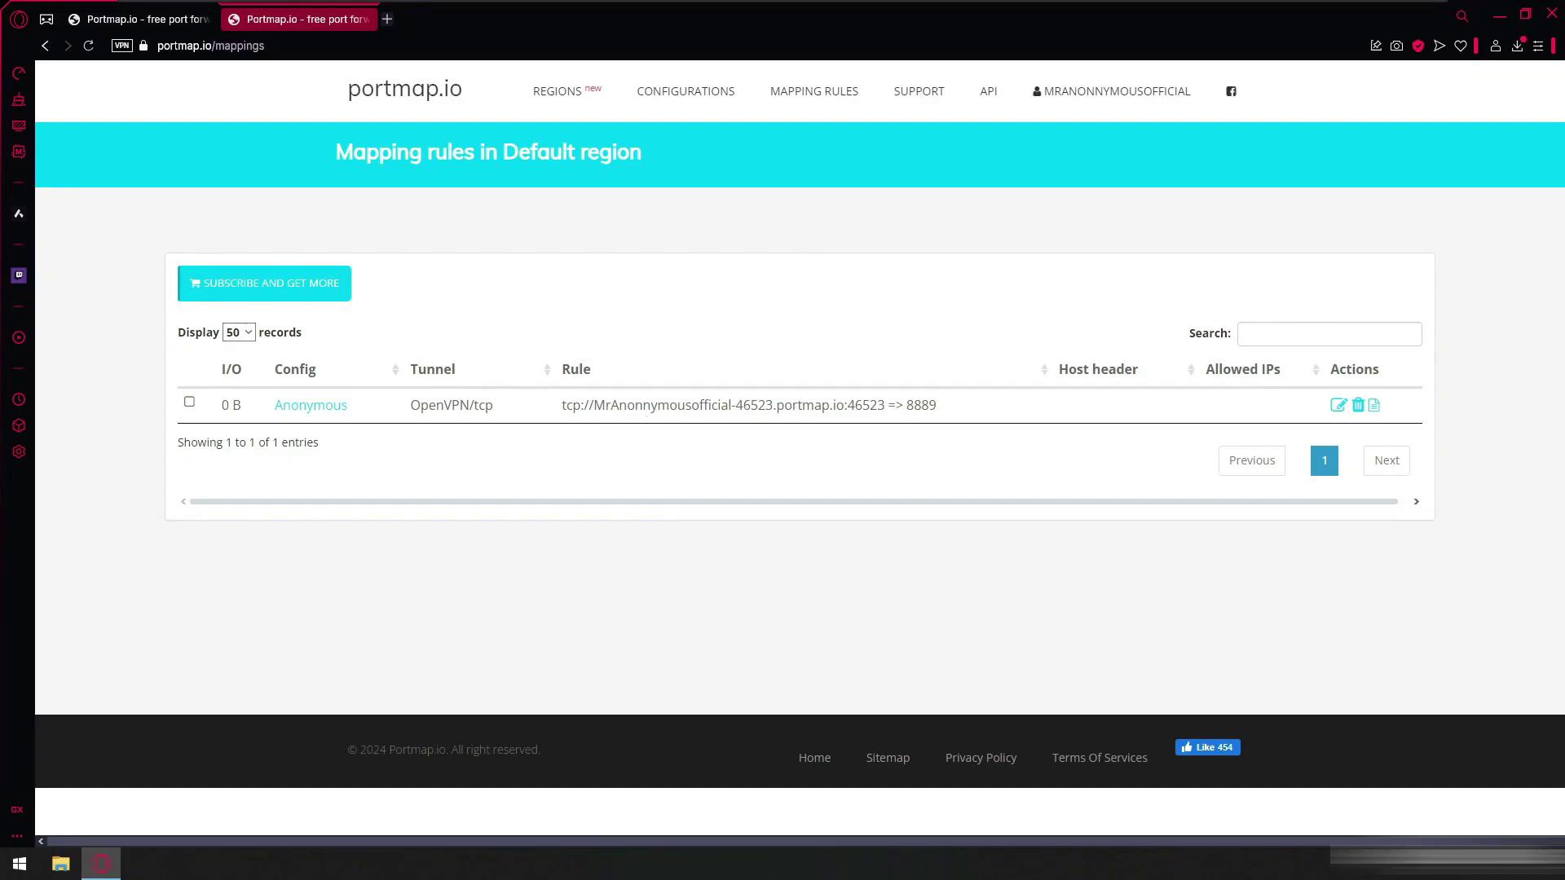
drag(914, 405, 939, 407)
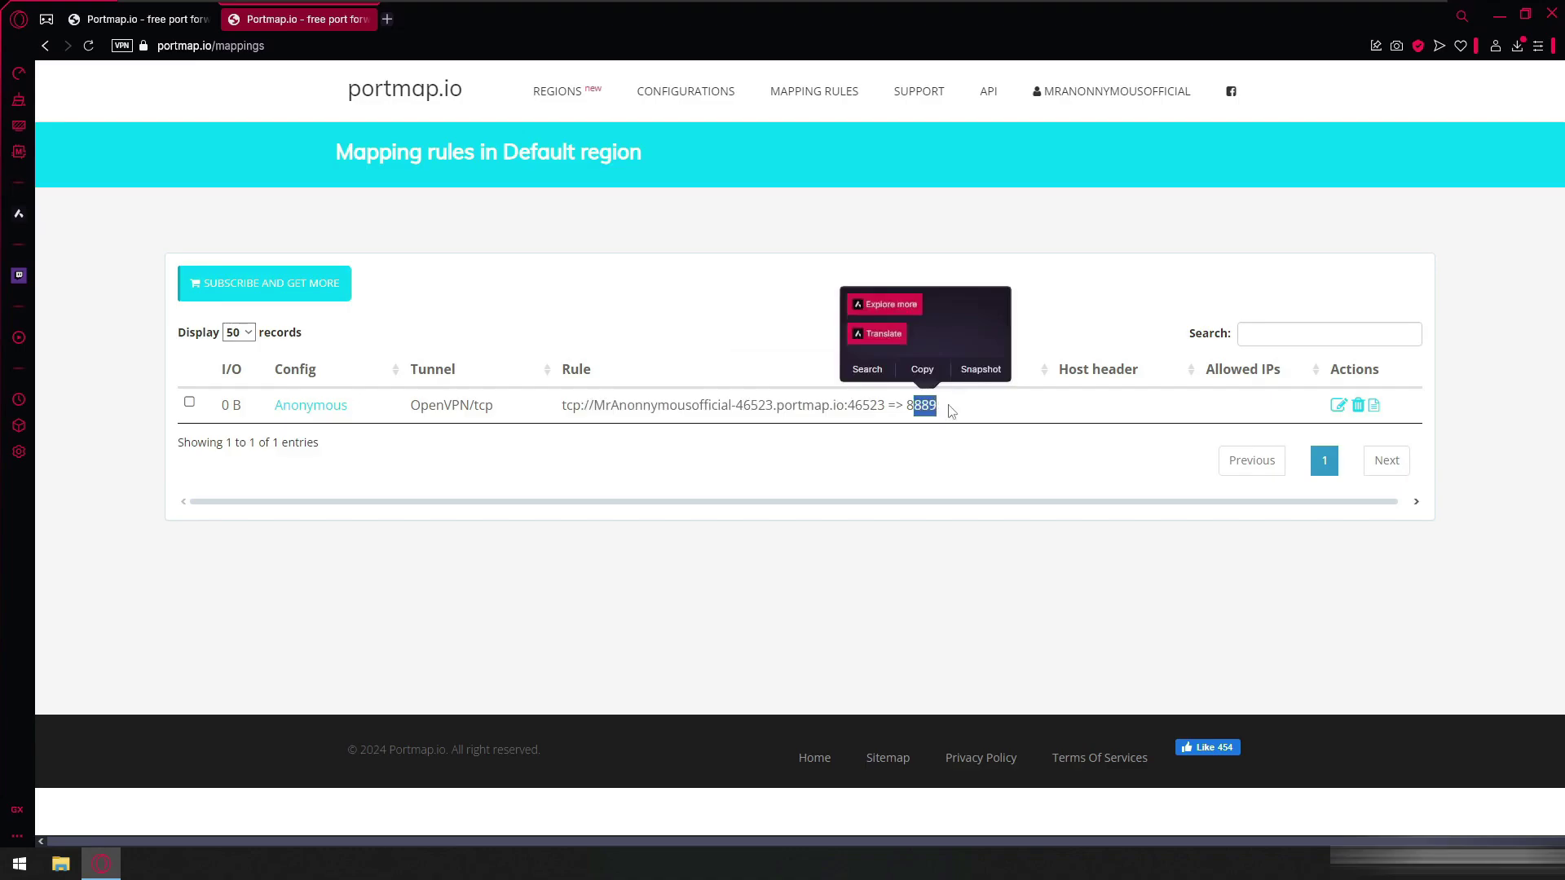
triple_click(827, 408)
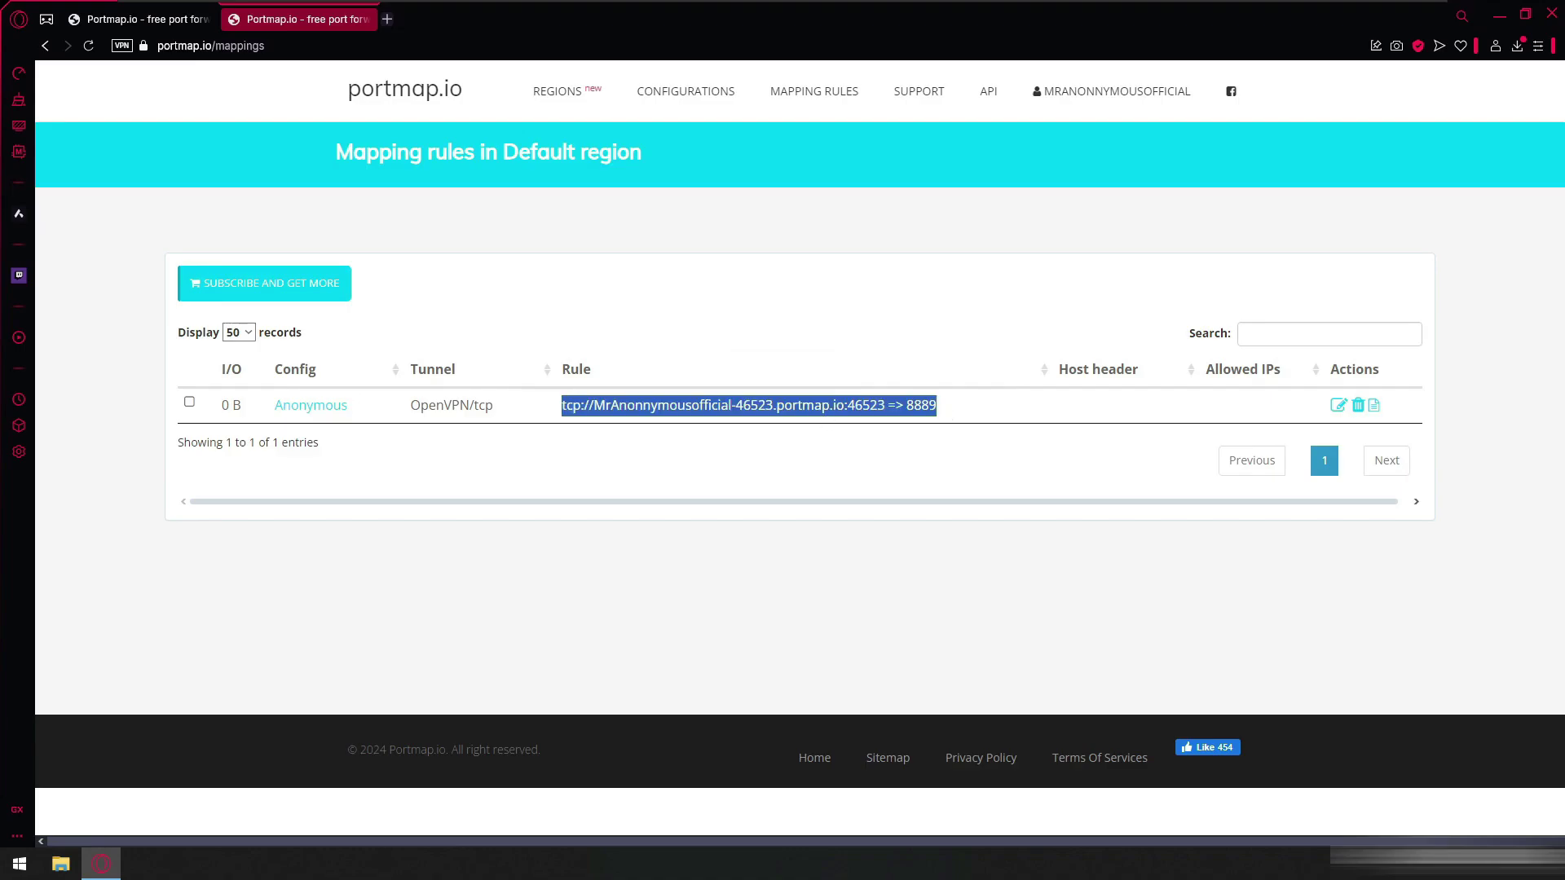
right_click(694, 410)
click(751, 499)
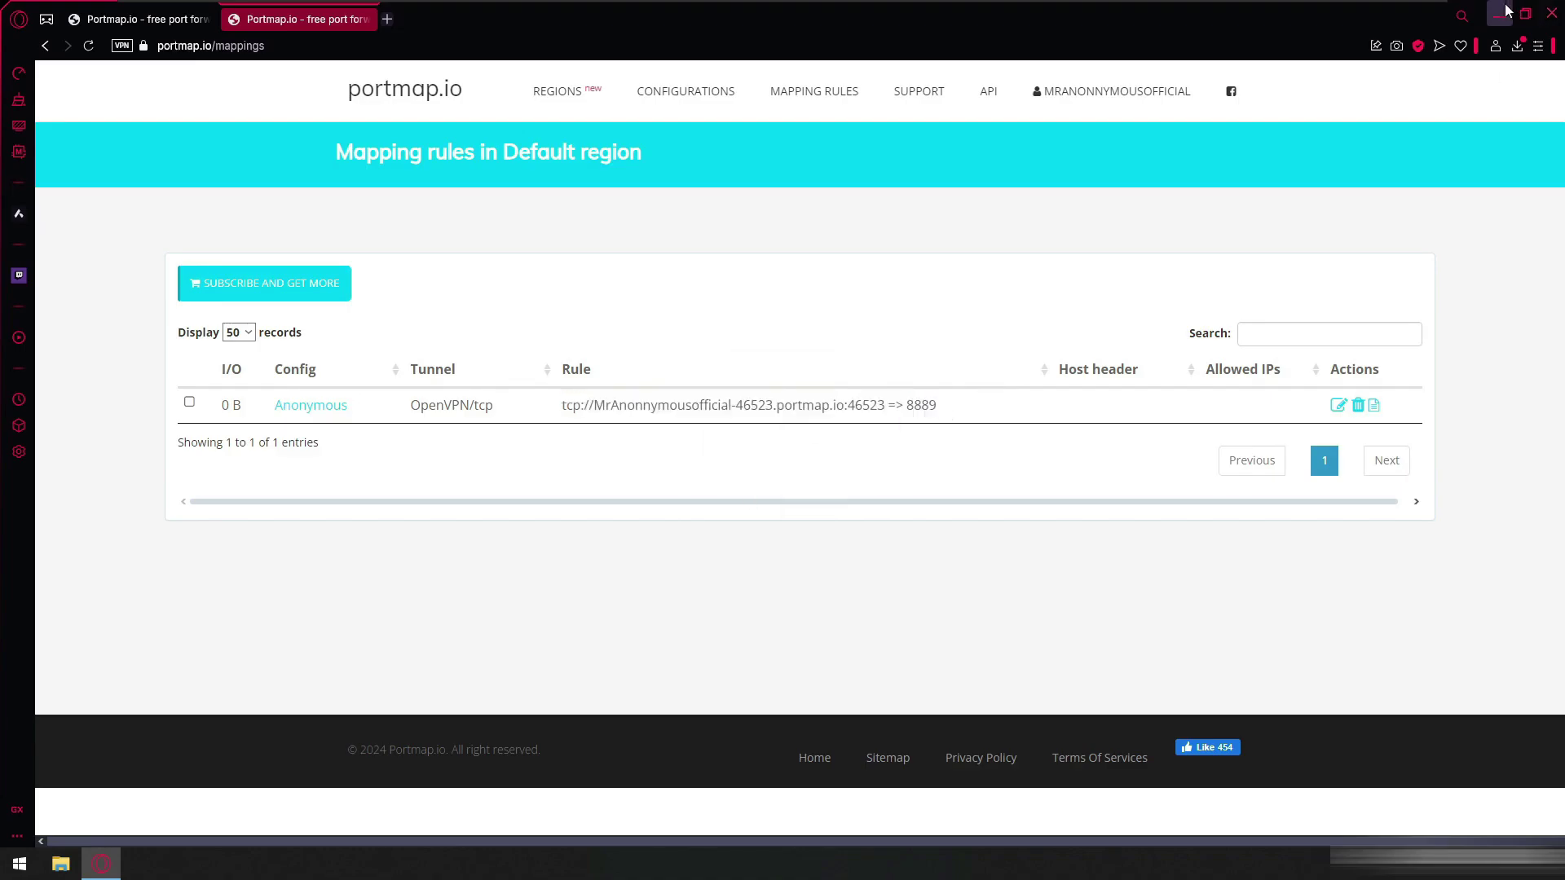
click(1500, 15)
Paste the rule into portforwording.txt, strip tcp://, and put hostname, 46523 and 8889 on separate lines
double_click(154, 28)
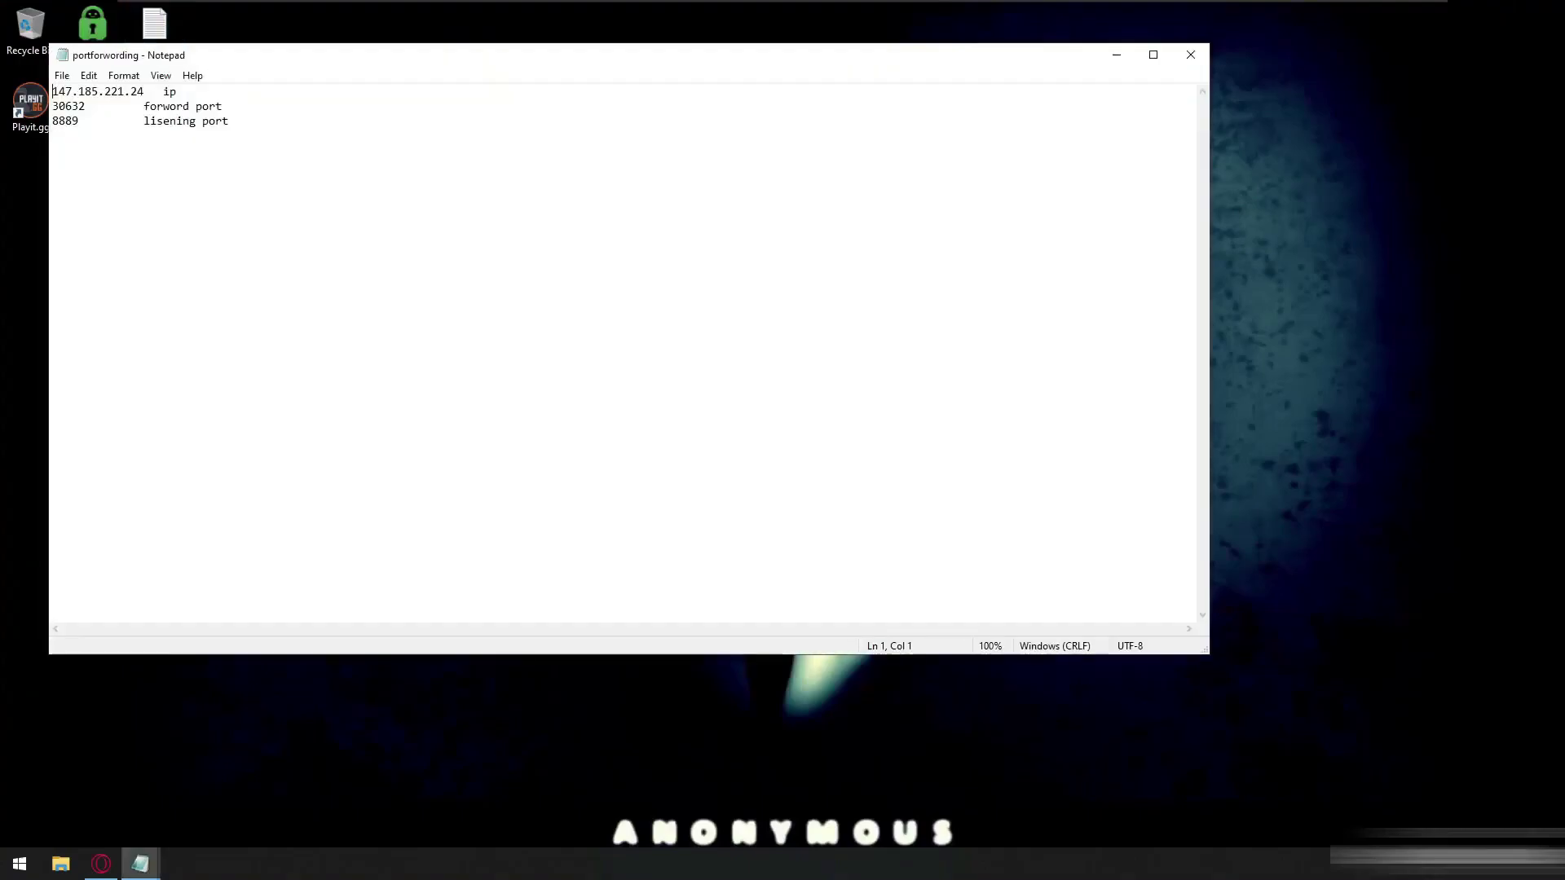
click(230, 120)
key(Return)
key(Return)
key(ctrl+v)
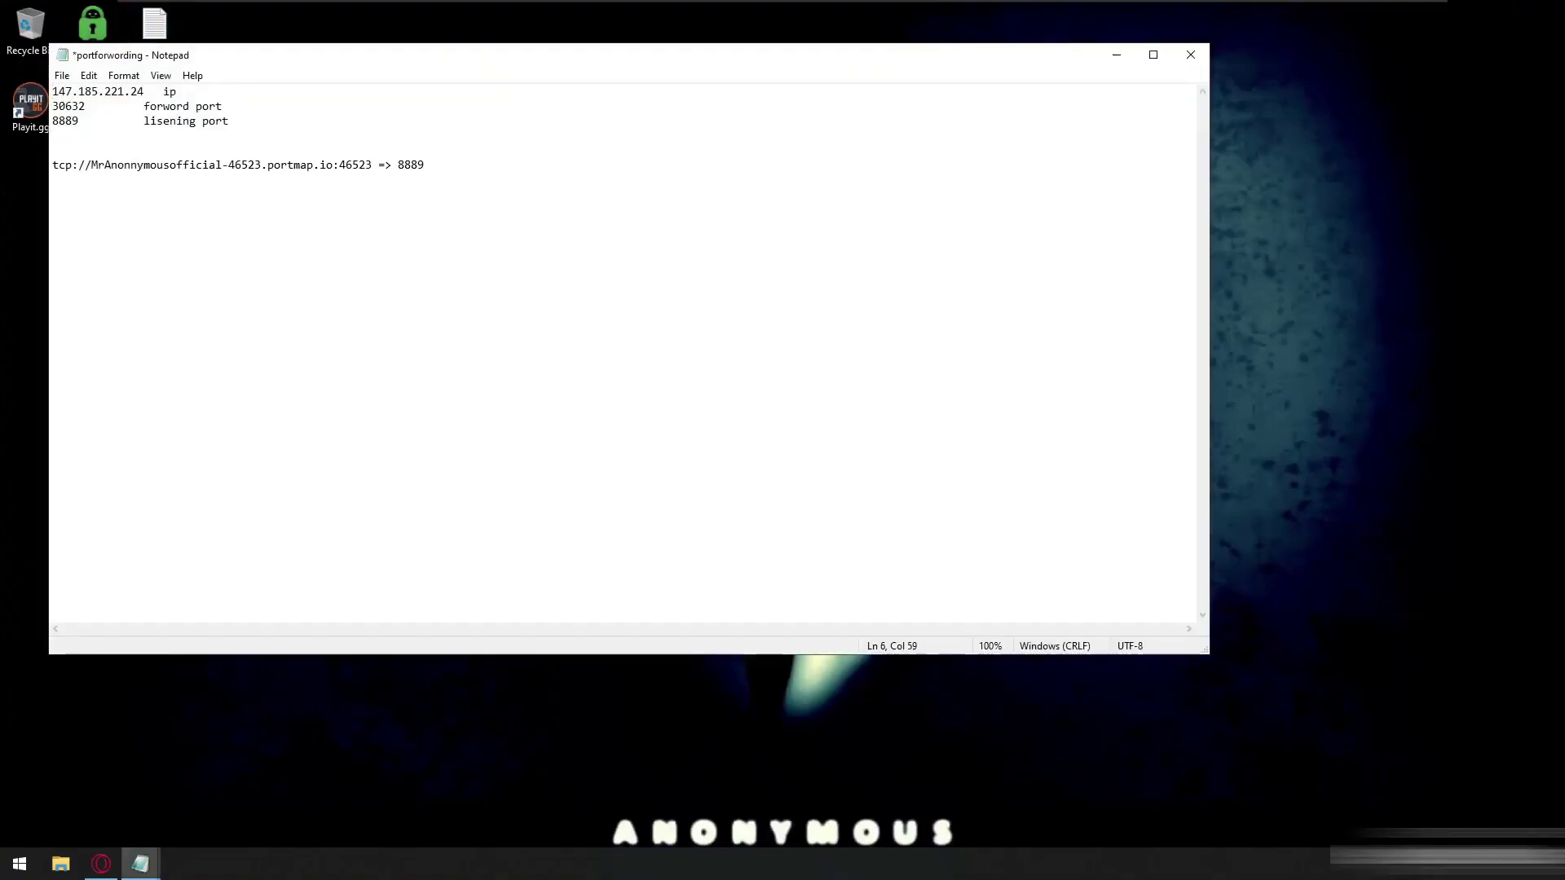
click(91, 164)
key(BackSpace)
key(BackSpace)
key(BackSpace)
key(BackSpace)
key(BackSpace)
key(BackSpace)
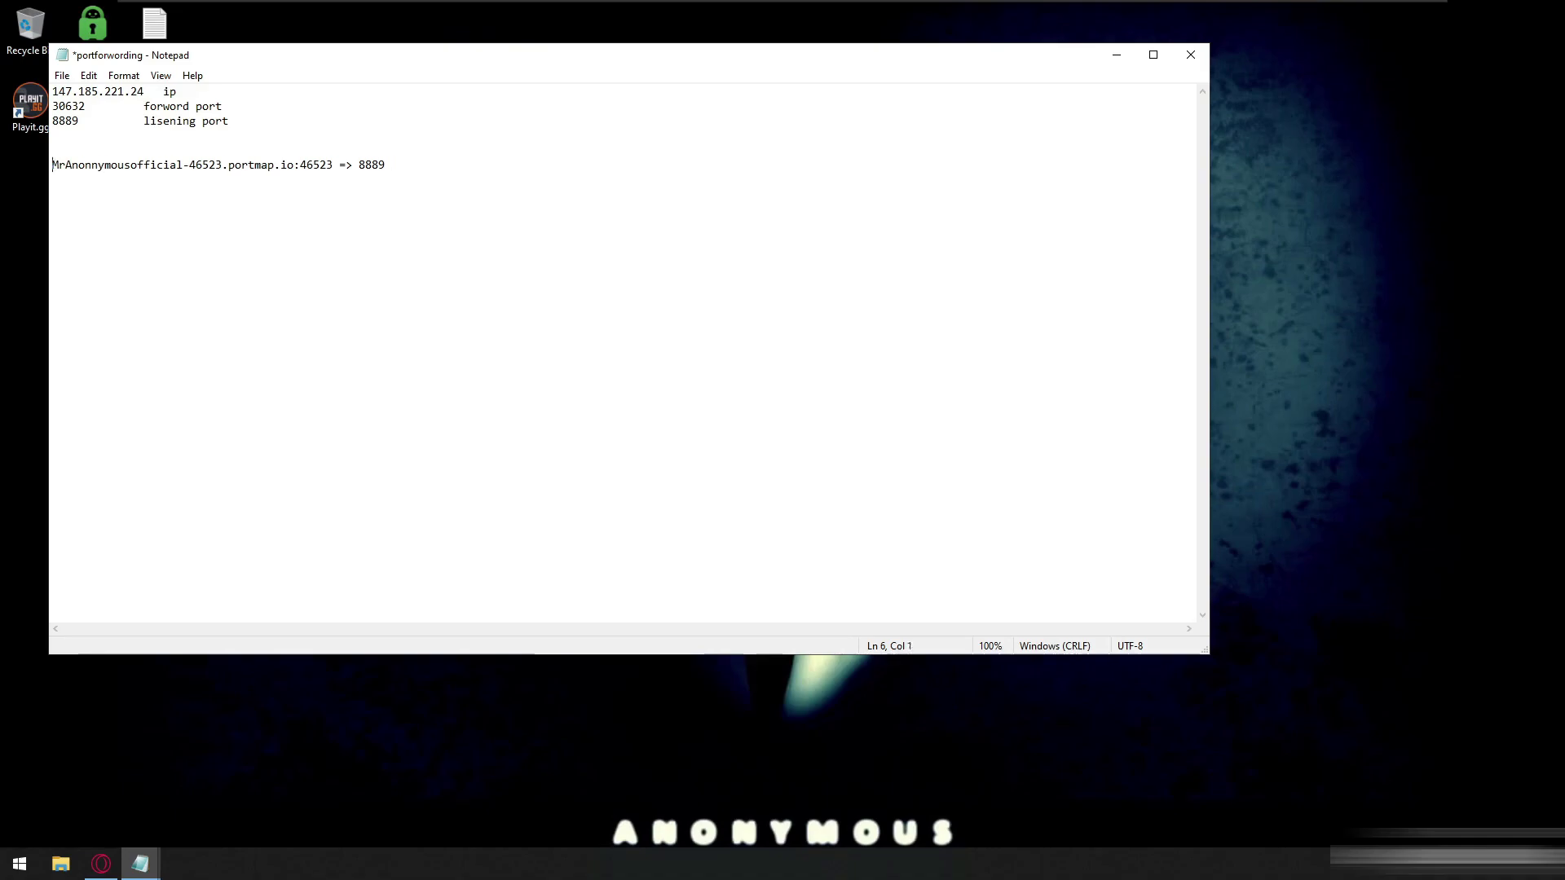
key(Return)
key(Delete)
key(Right)
key(Right)
key(Right)
key(Right)
key(Right)
key(Return)
key(Right)
key(shift+Right)
key(shift+Right)
key(shift+Right)
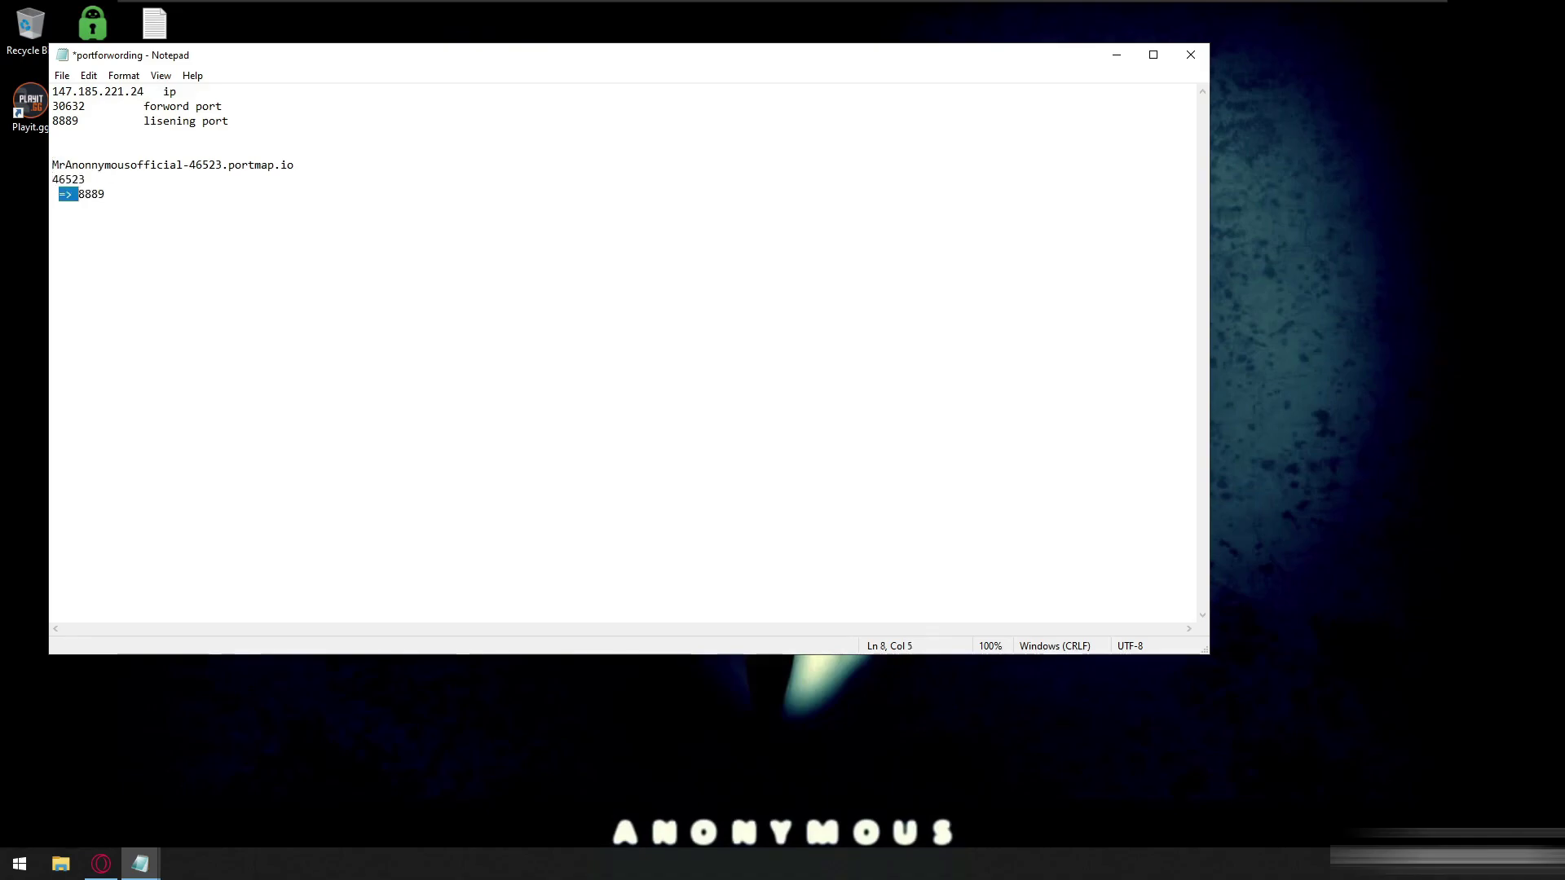
key(BackSpace)
key(BackSpace)
Label the lines IP, FORWORDPORT and LISEINGPORT, then save and minimise the notes
click(294, 165)
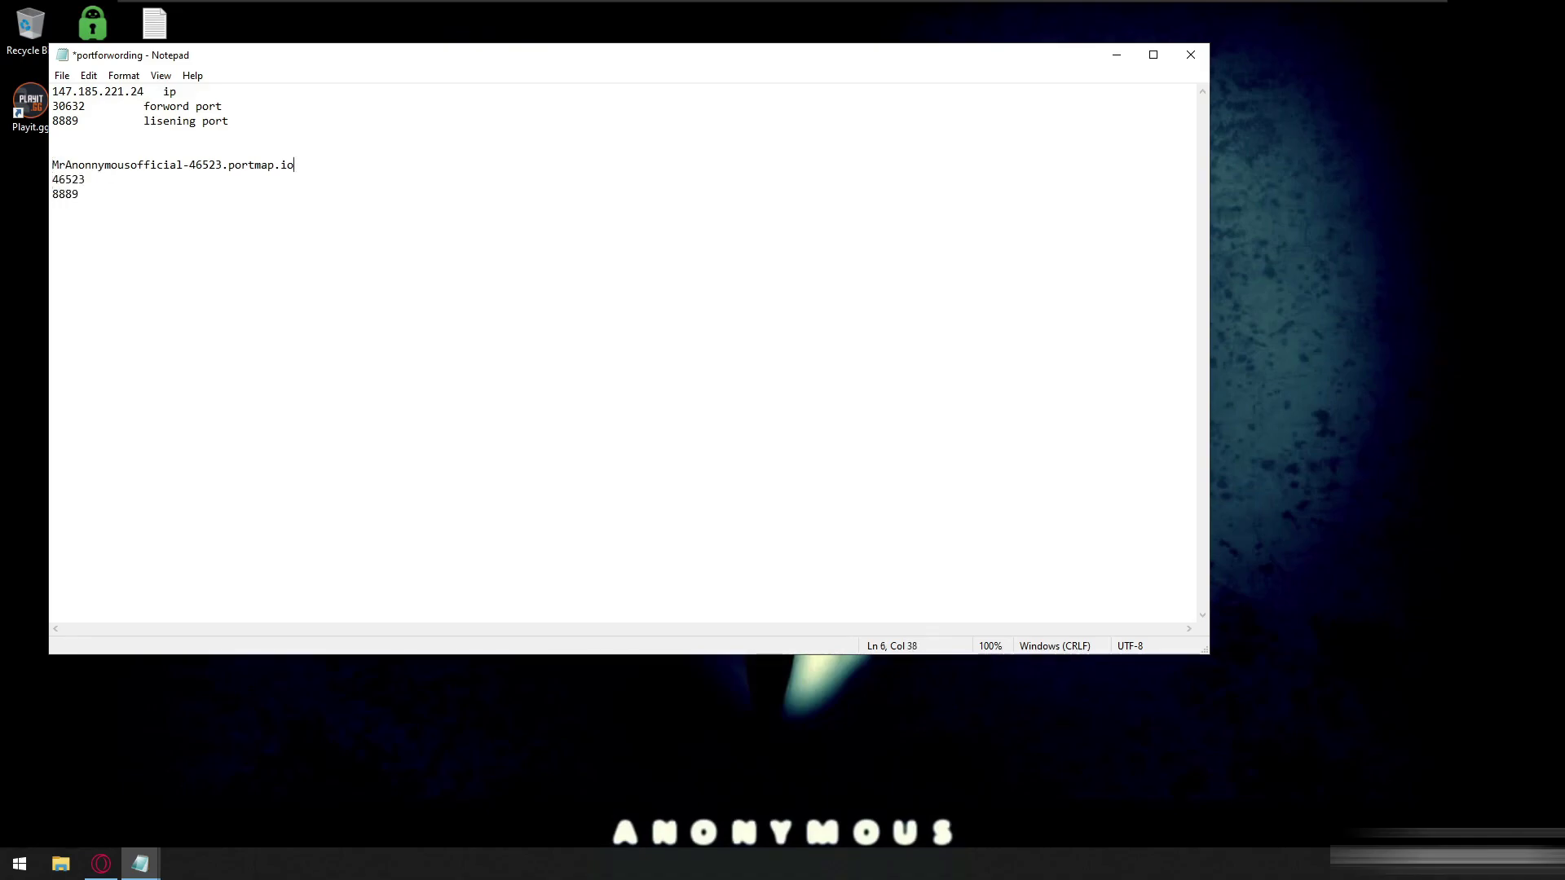
text(IP)
double_click(69, 179)
click(86, 180)
text(FO)
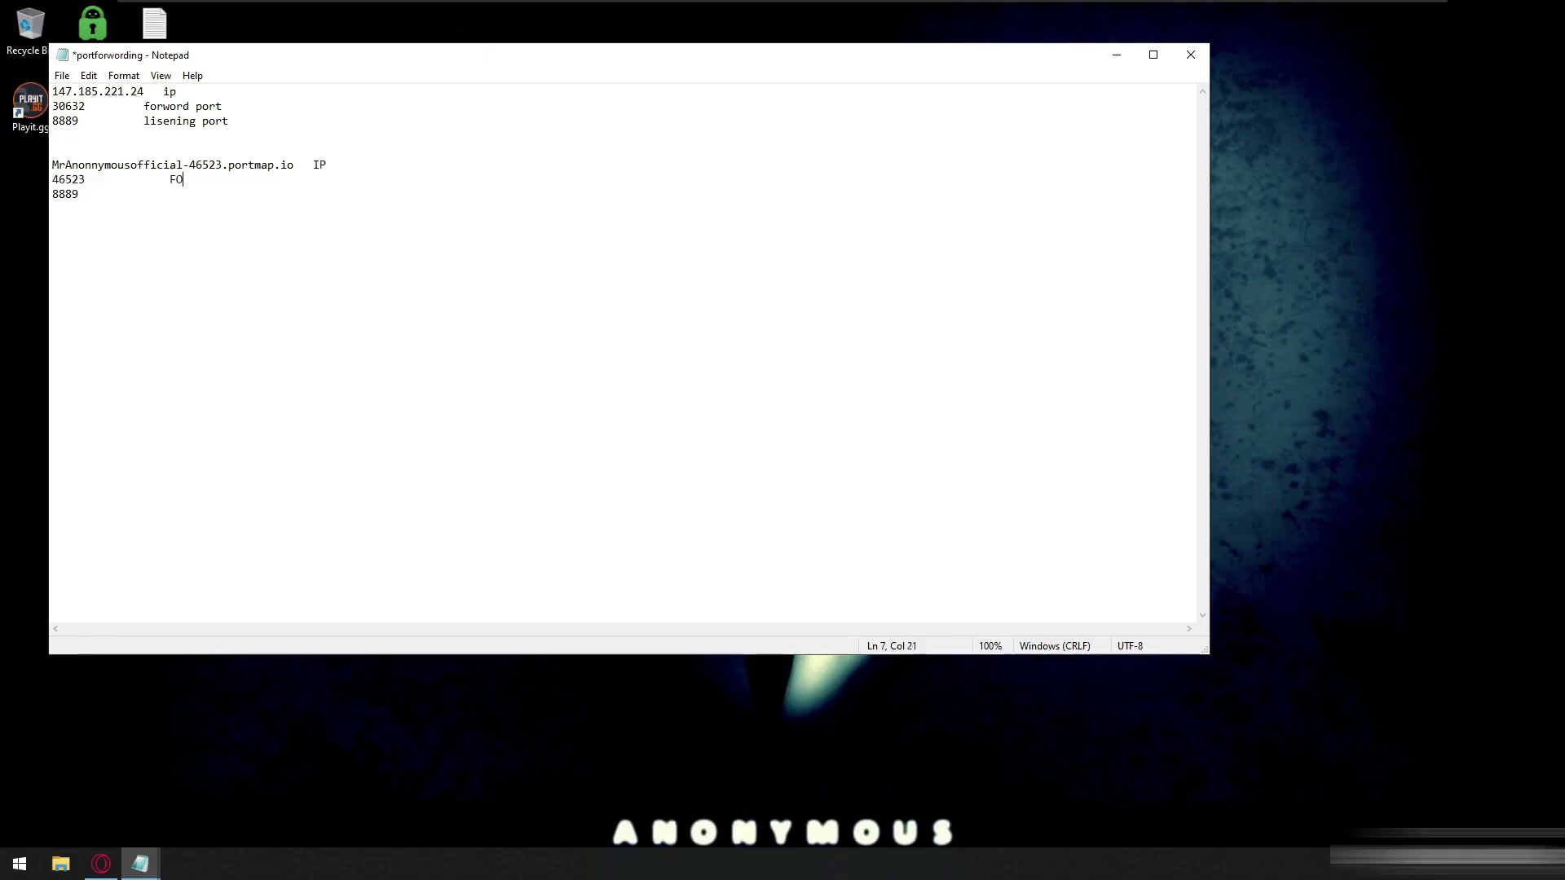
text(RWORD)
text(PORT 8889	)
text(    LIS)
text(EIN)
text(G)
text(PORT)
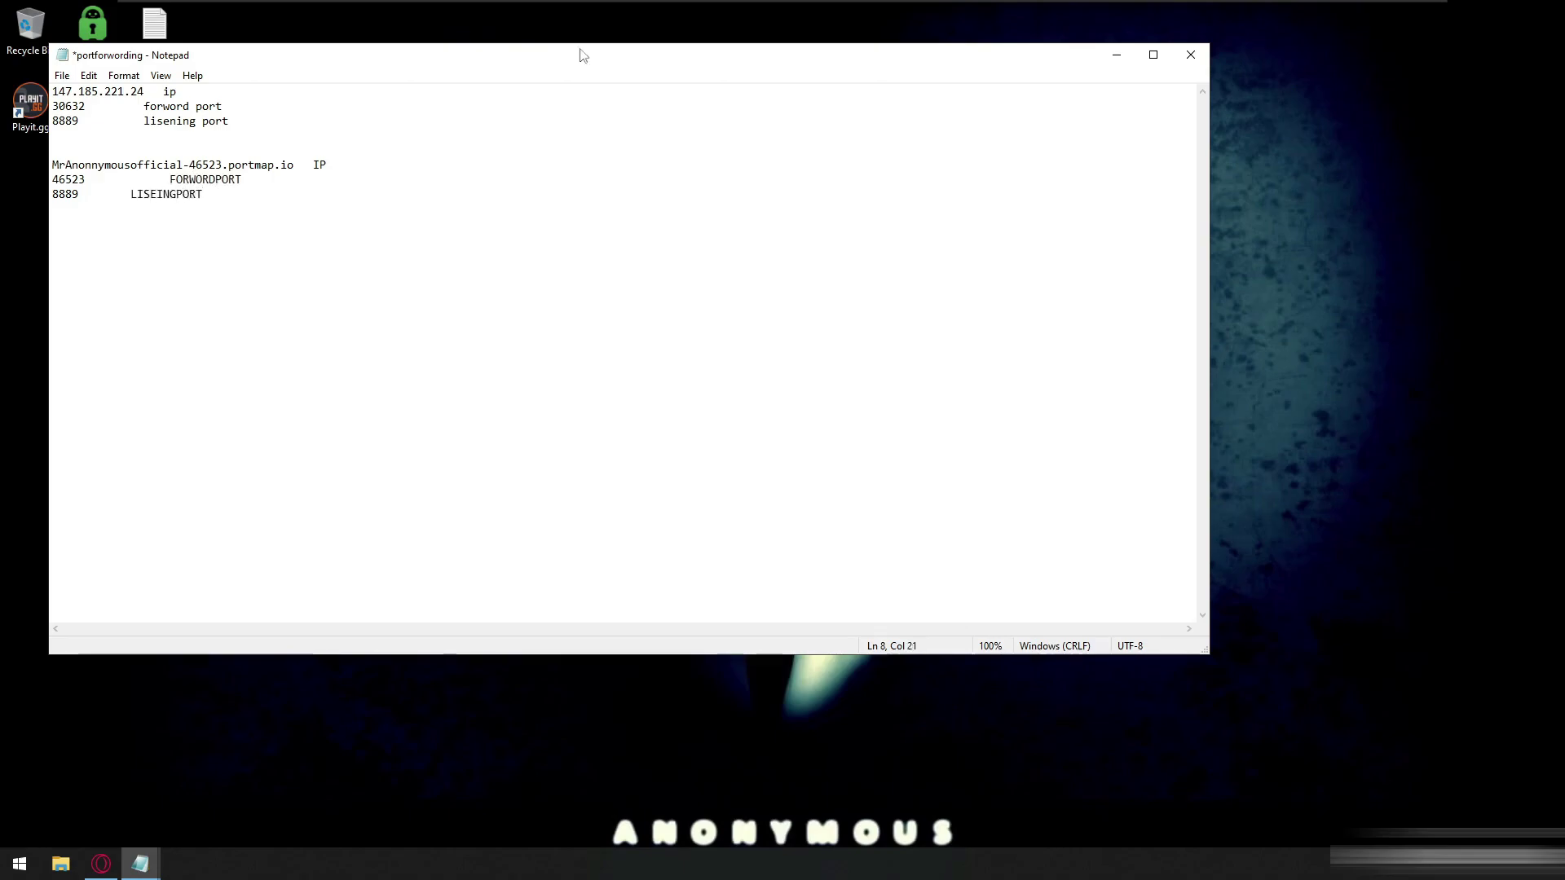
click(62, 75)
click(82, 146)
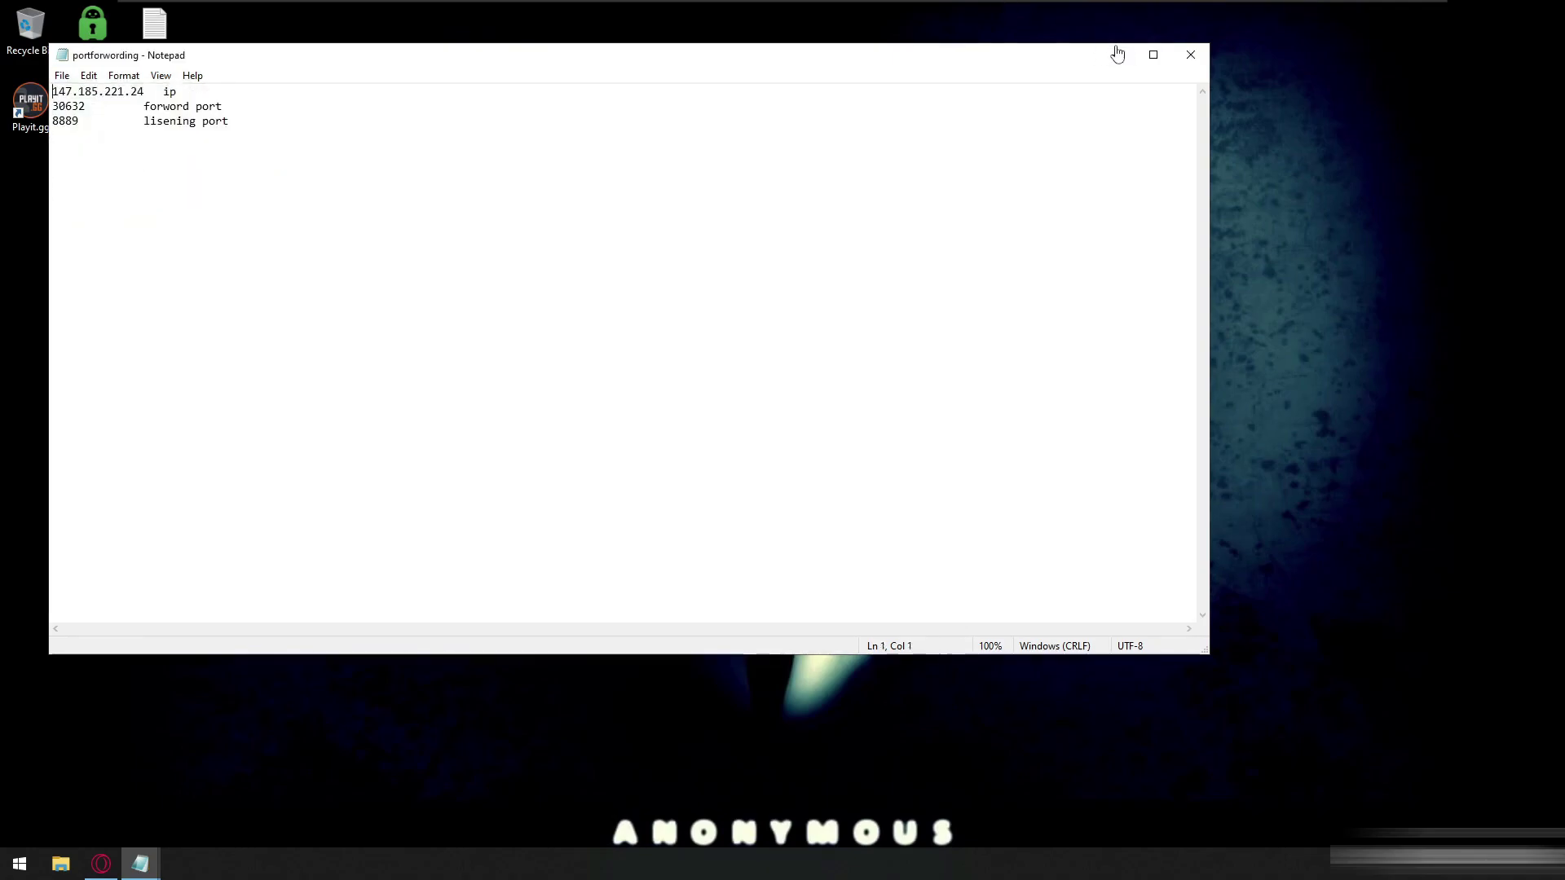
click(1115, 55)
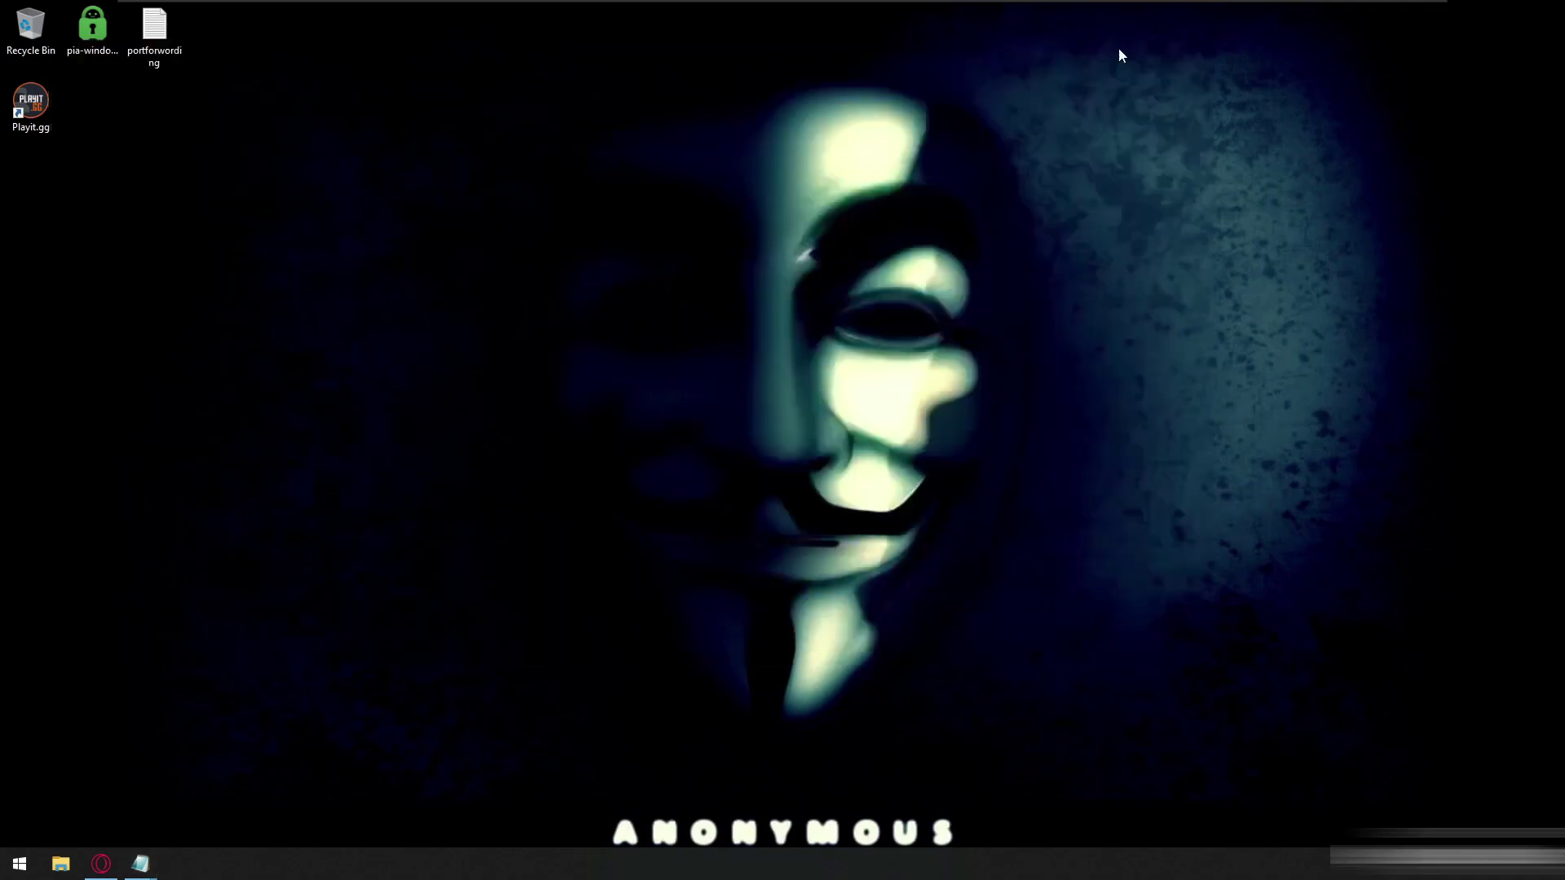
Run OpenVPN-2.6.12-I001-amd64 from Downloads, install it with Install Now, and close the finished setup
click(61, 863)
click(73, 201)
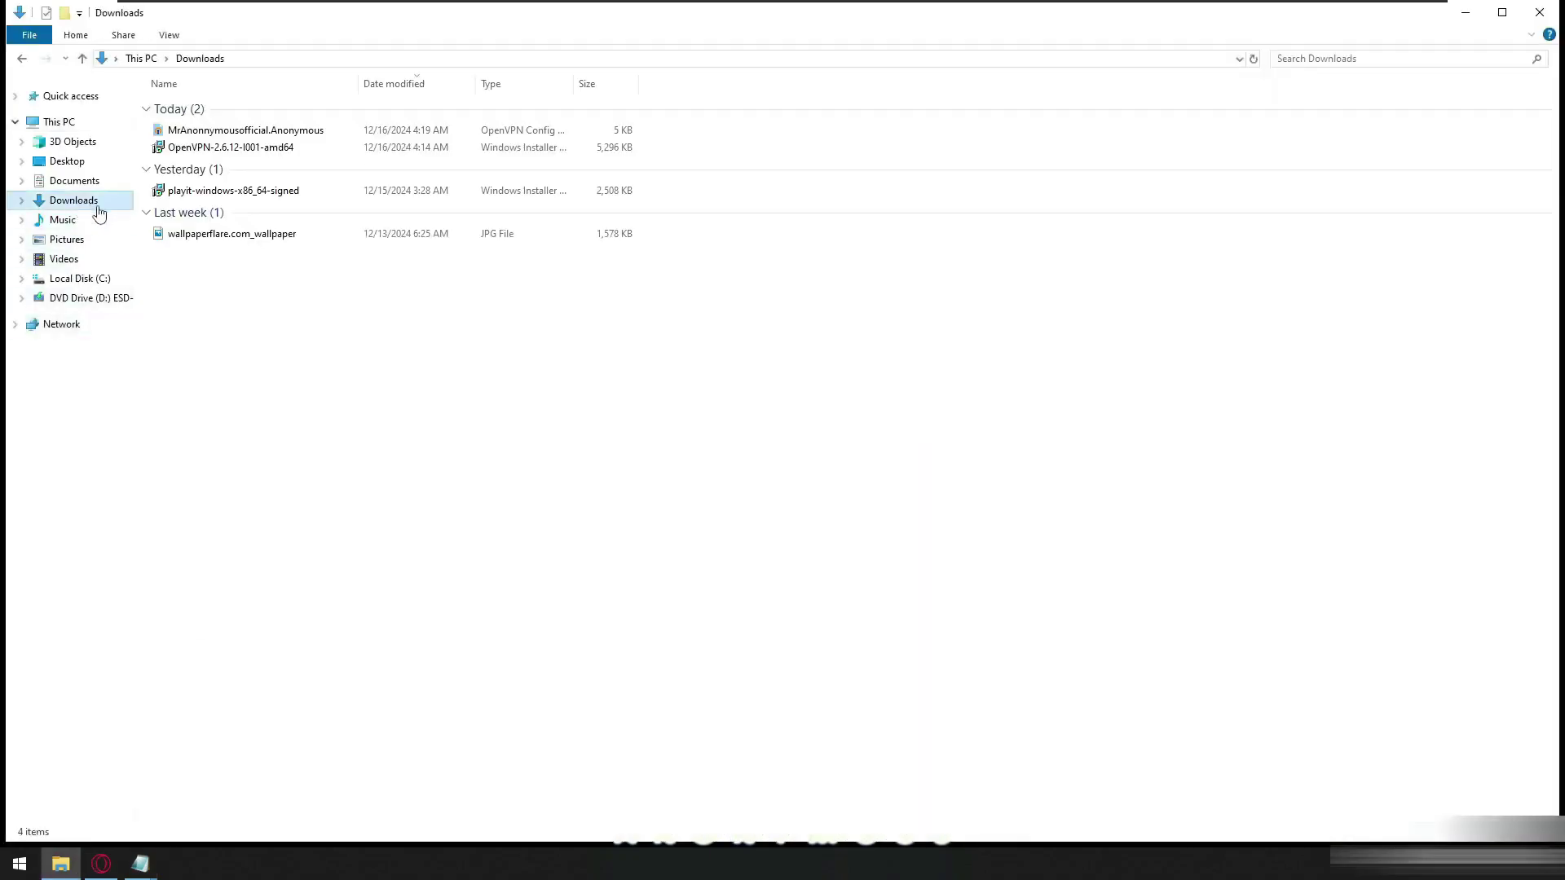
double_click(231, 147)
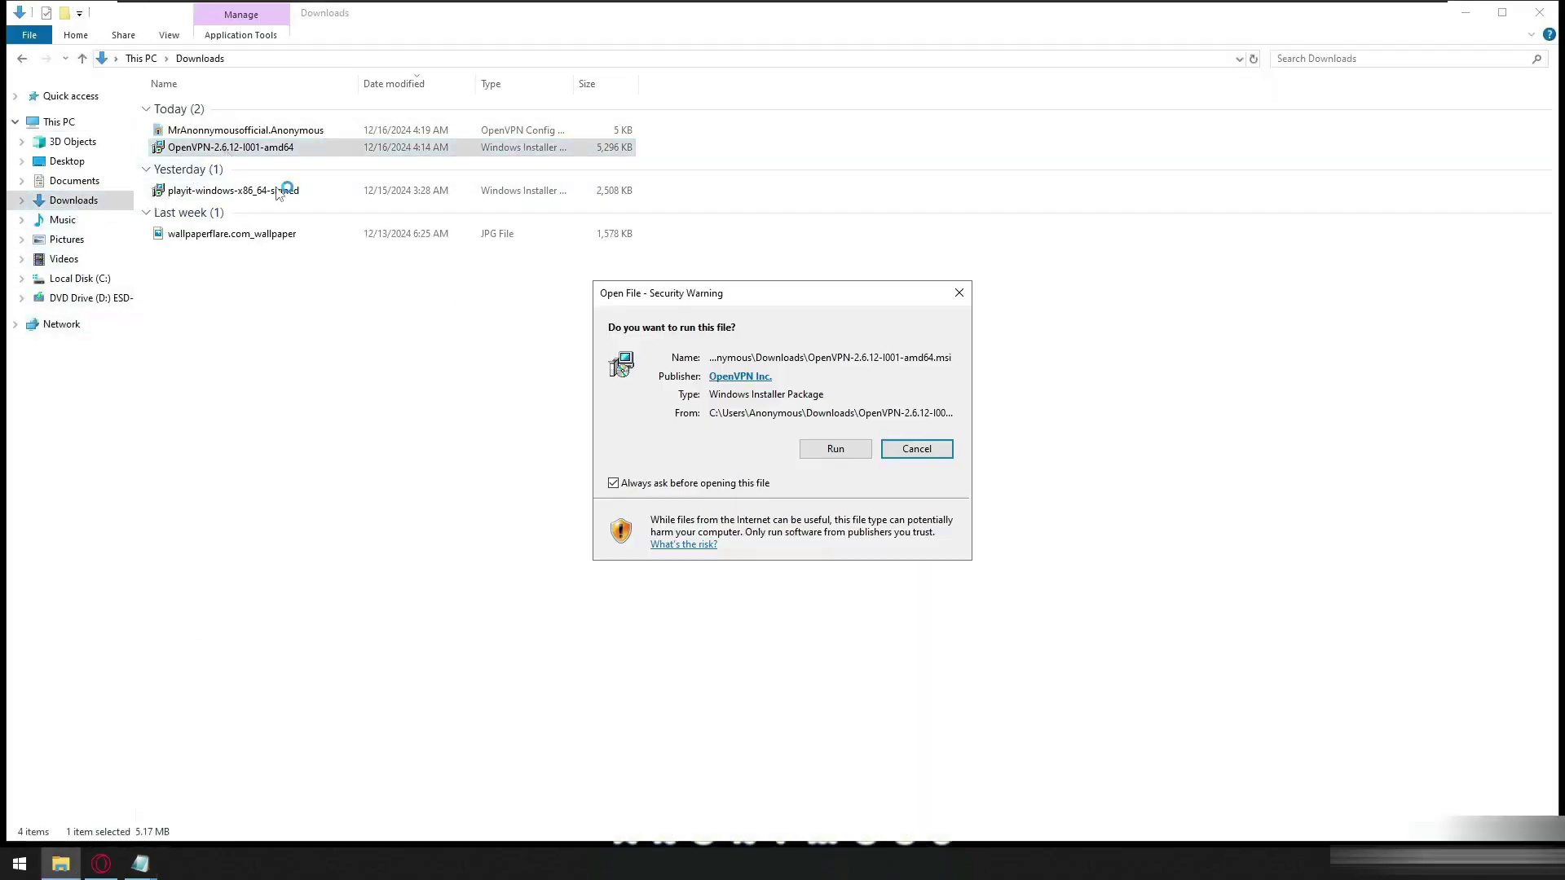
click(815, 458)
click(807, 425)
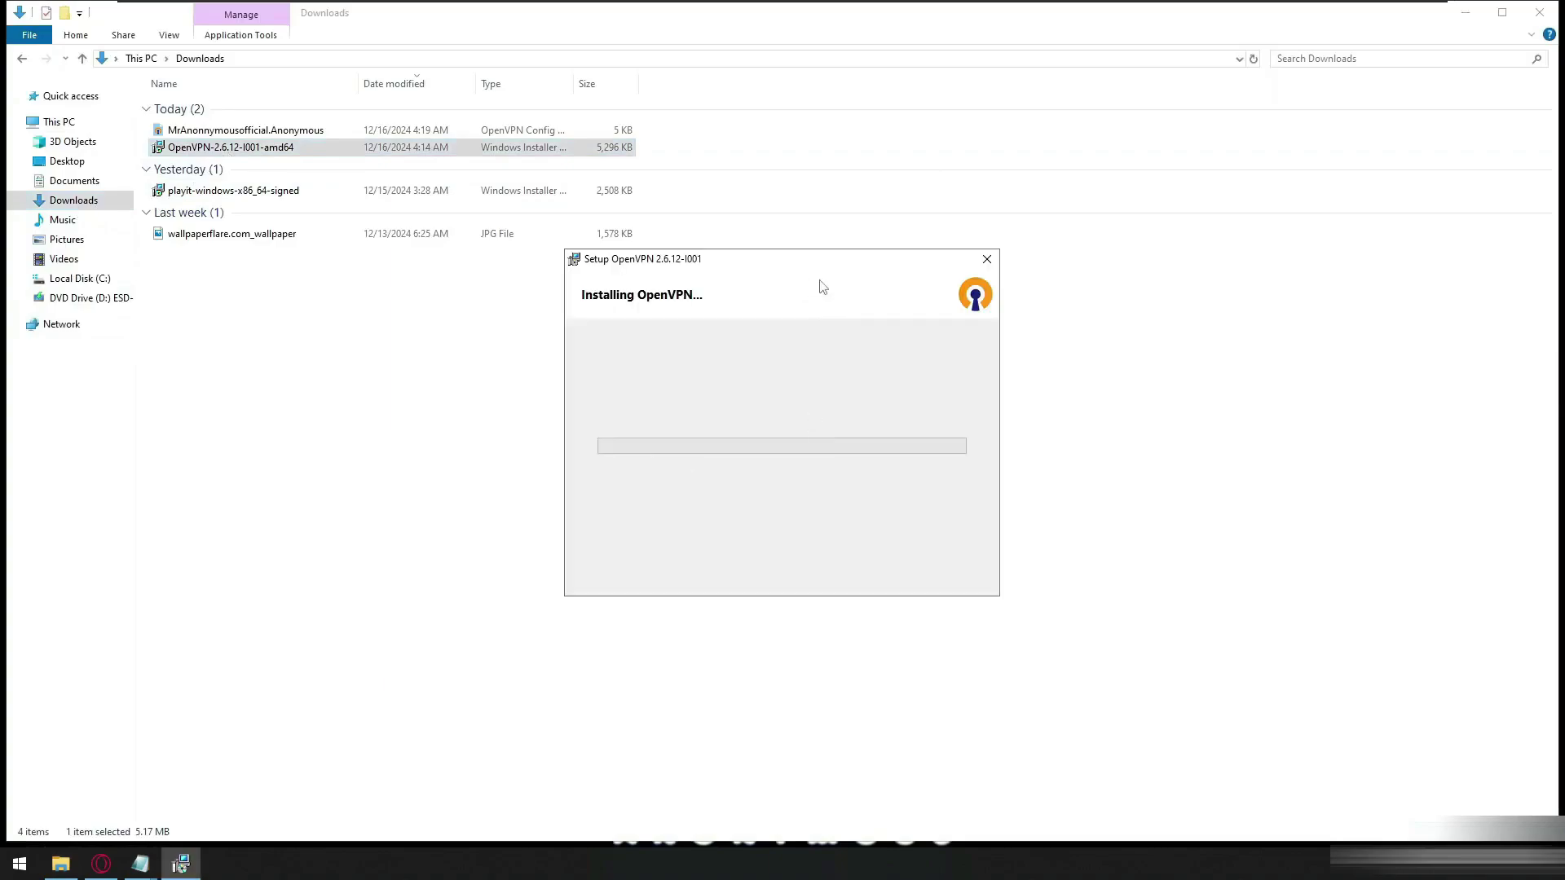
mouse_move(835, 269)
mouse_down()
mouse_move(804, 268)
mouse_move(814, 284)
mouse_up()
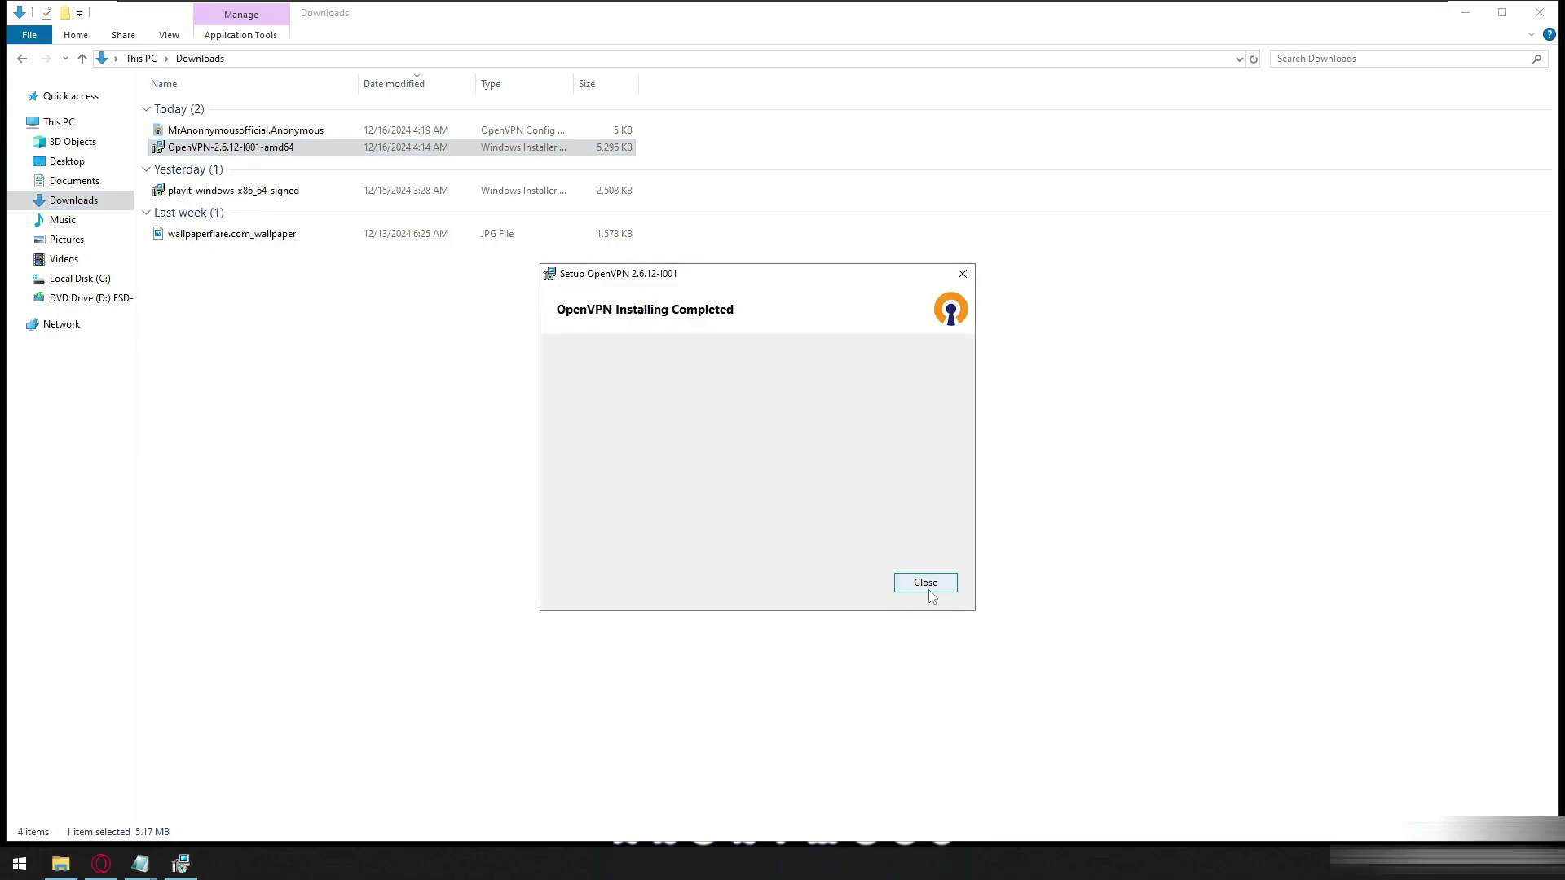
click(929, 586)
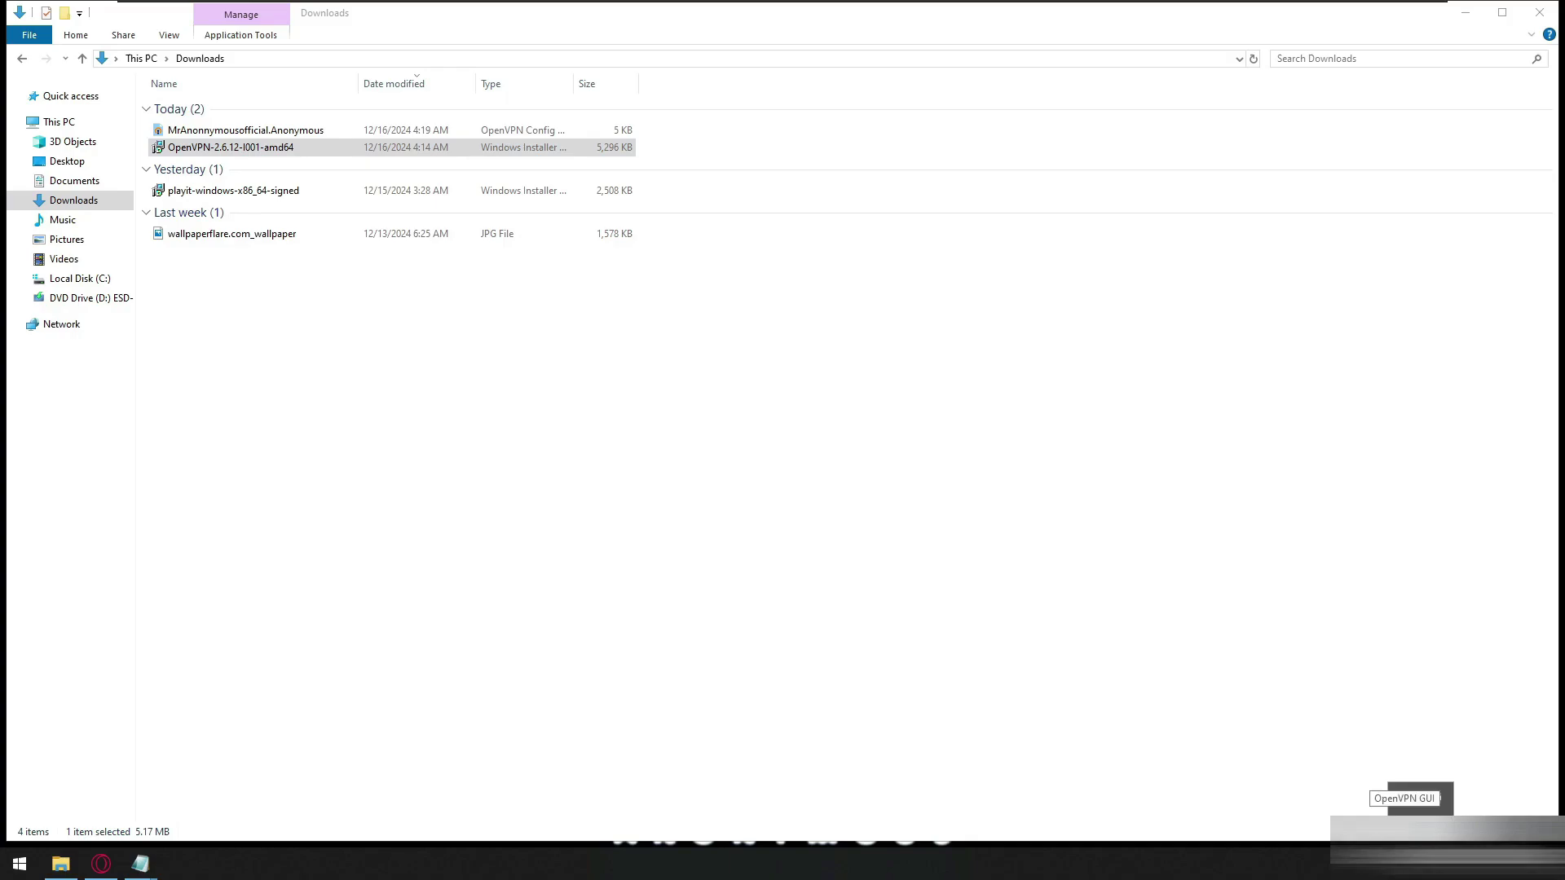
Import the downloaded .ovpn file into OpenVPN GUI, replacing the existing configuration
right_click(1404, 799)
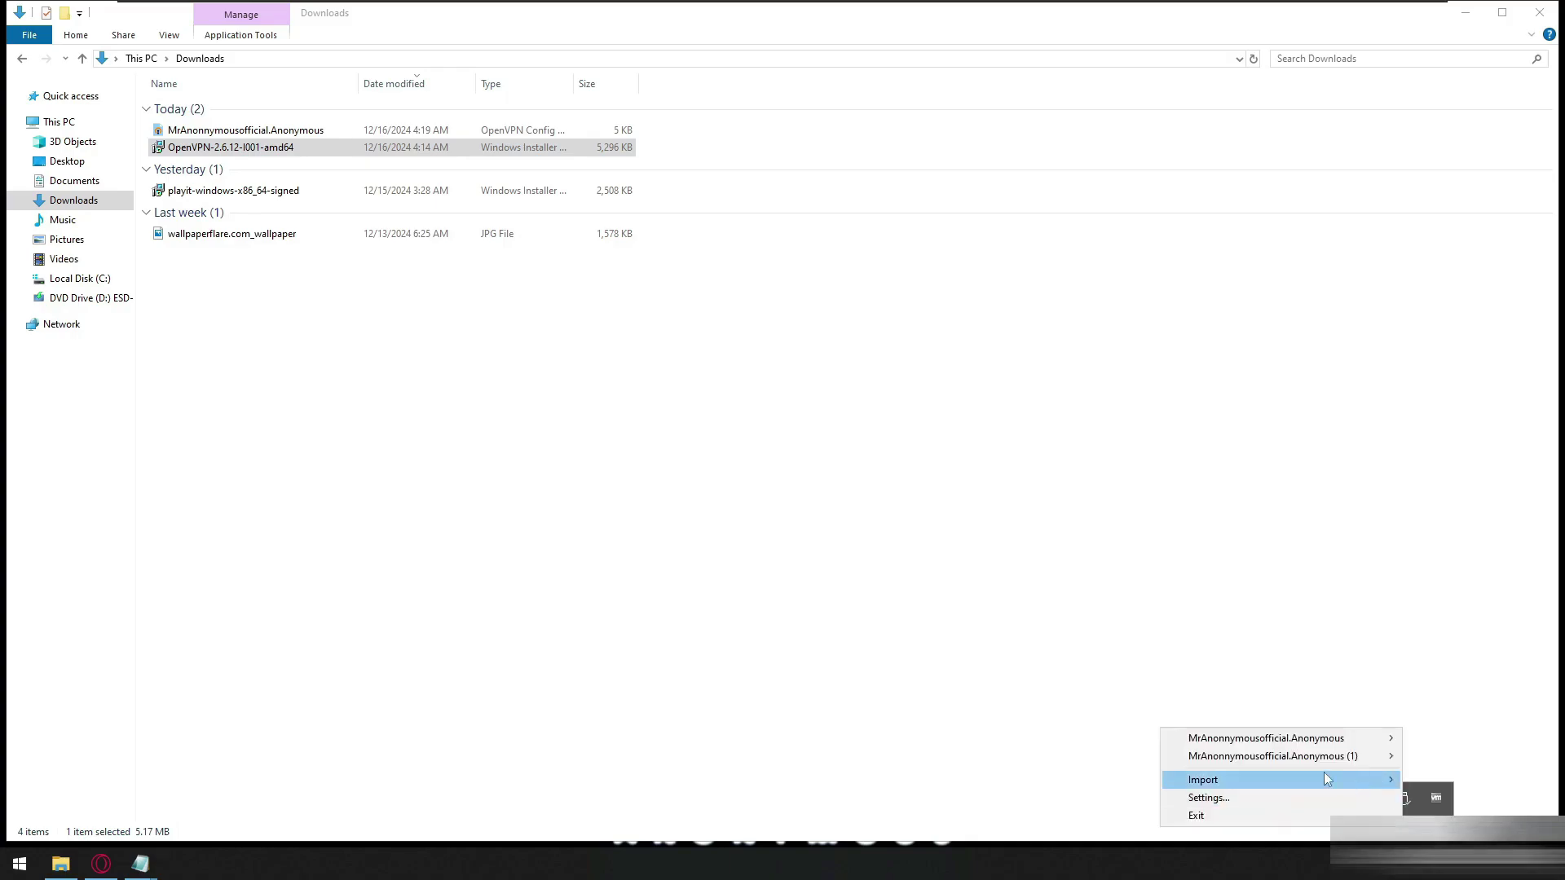
mouse_move(1253, 787)
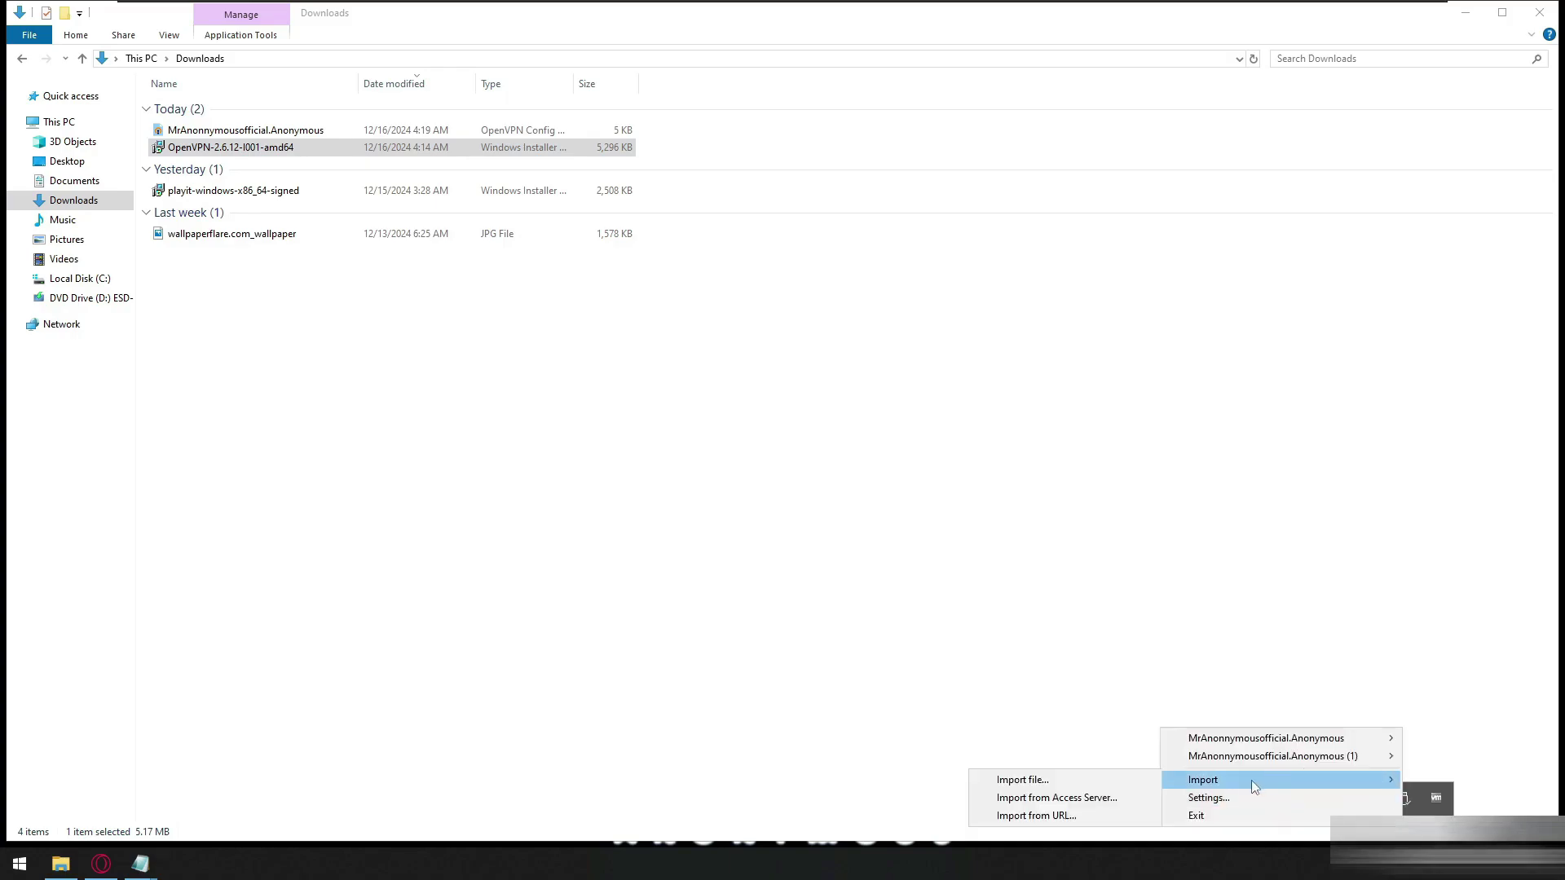
click(1054, 784)
drag(396, 132, 523, 249)
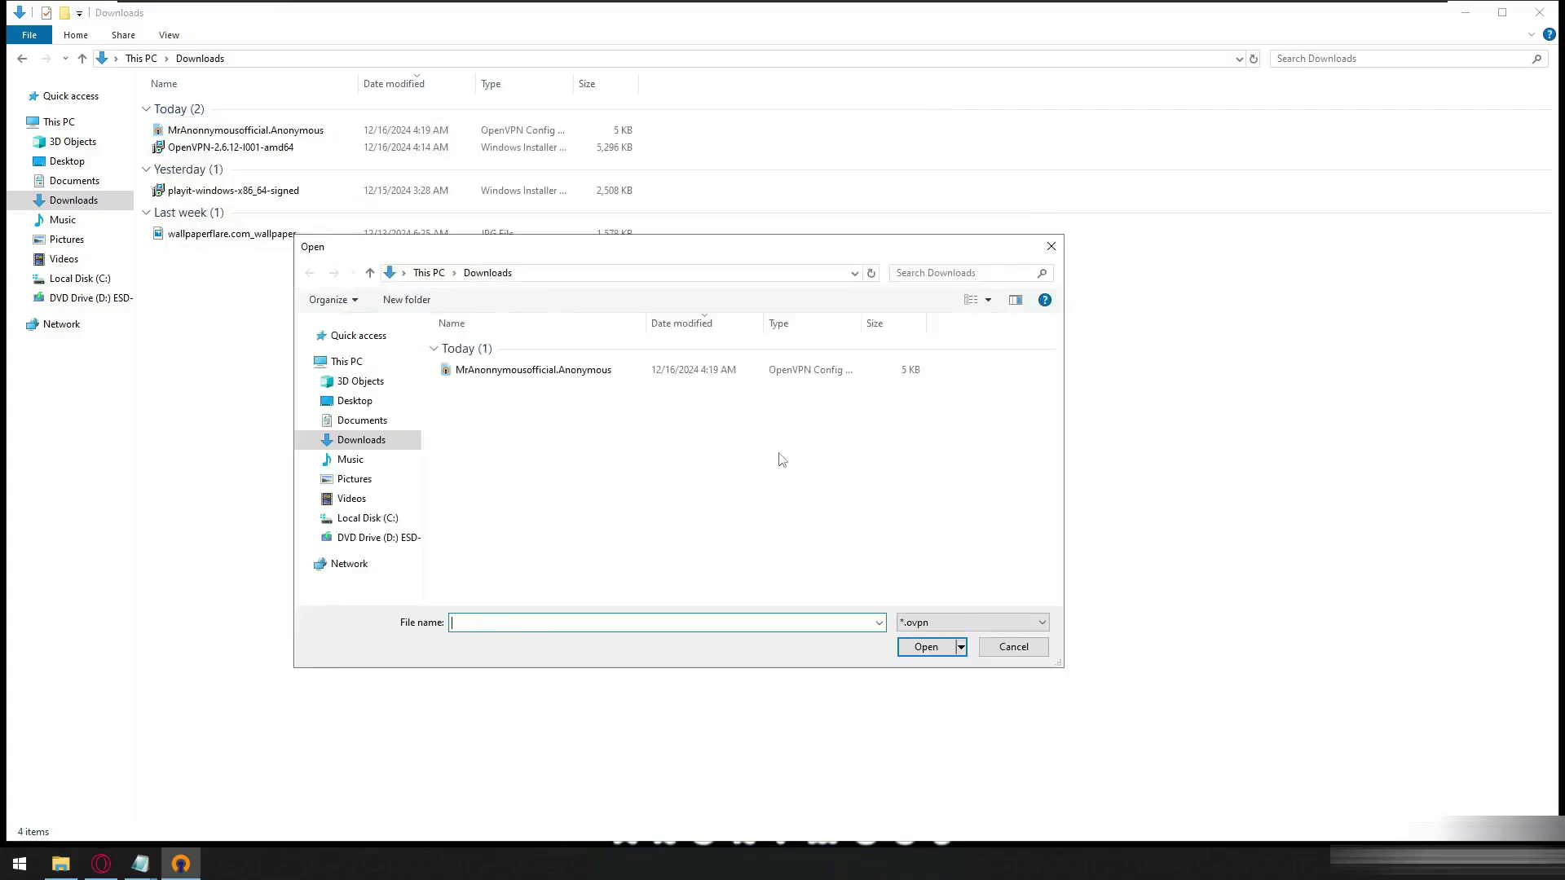
double_click(625, 380)
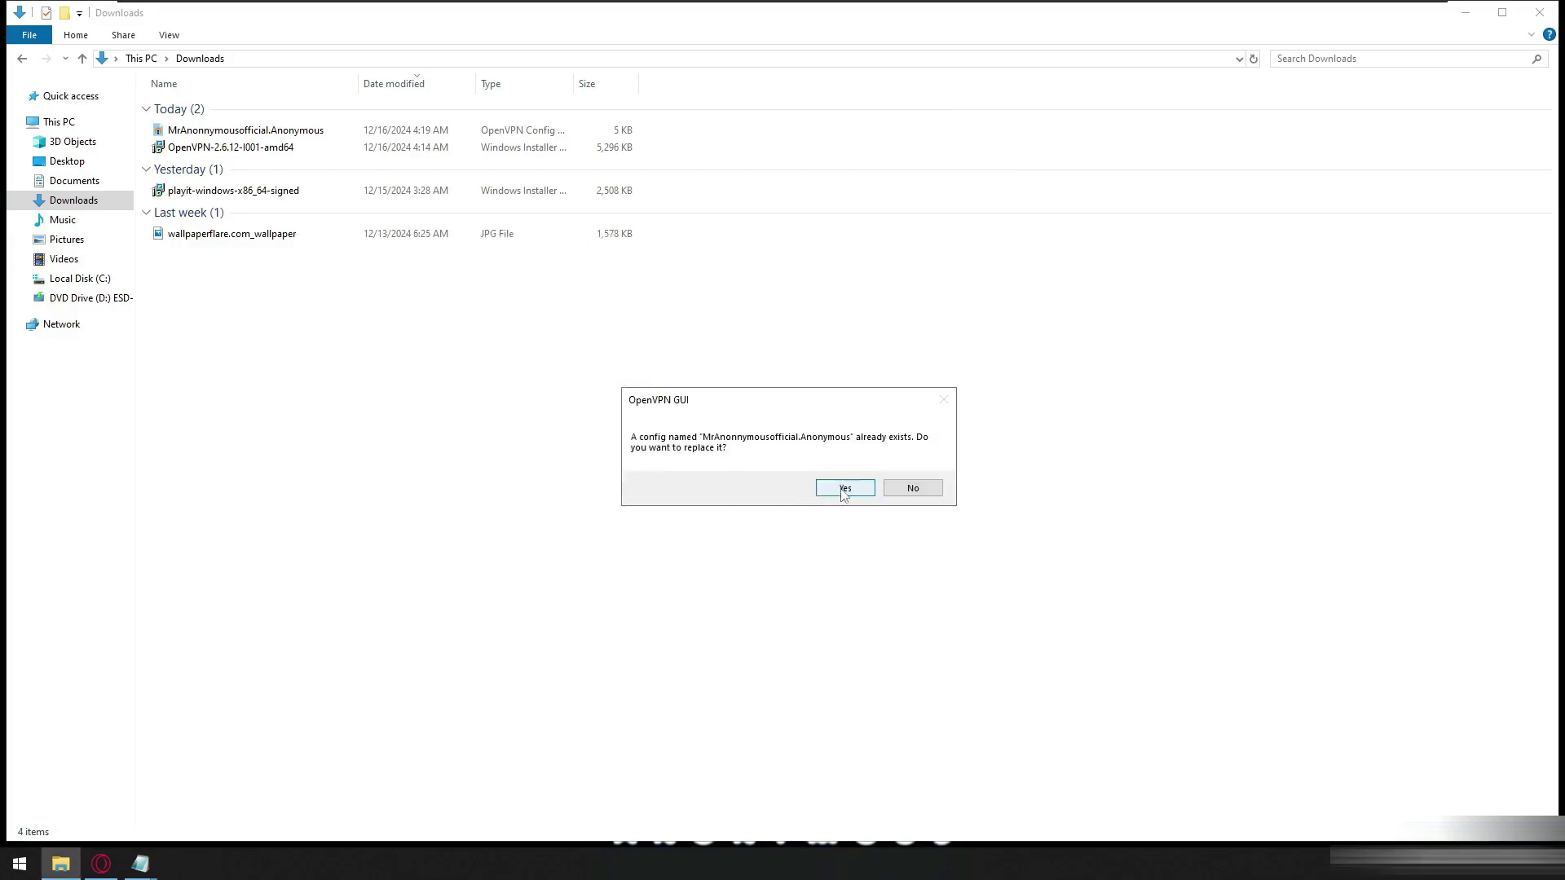
click(840, 491)
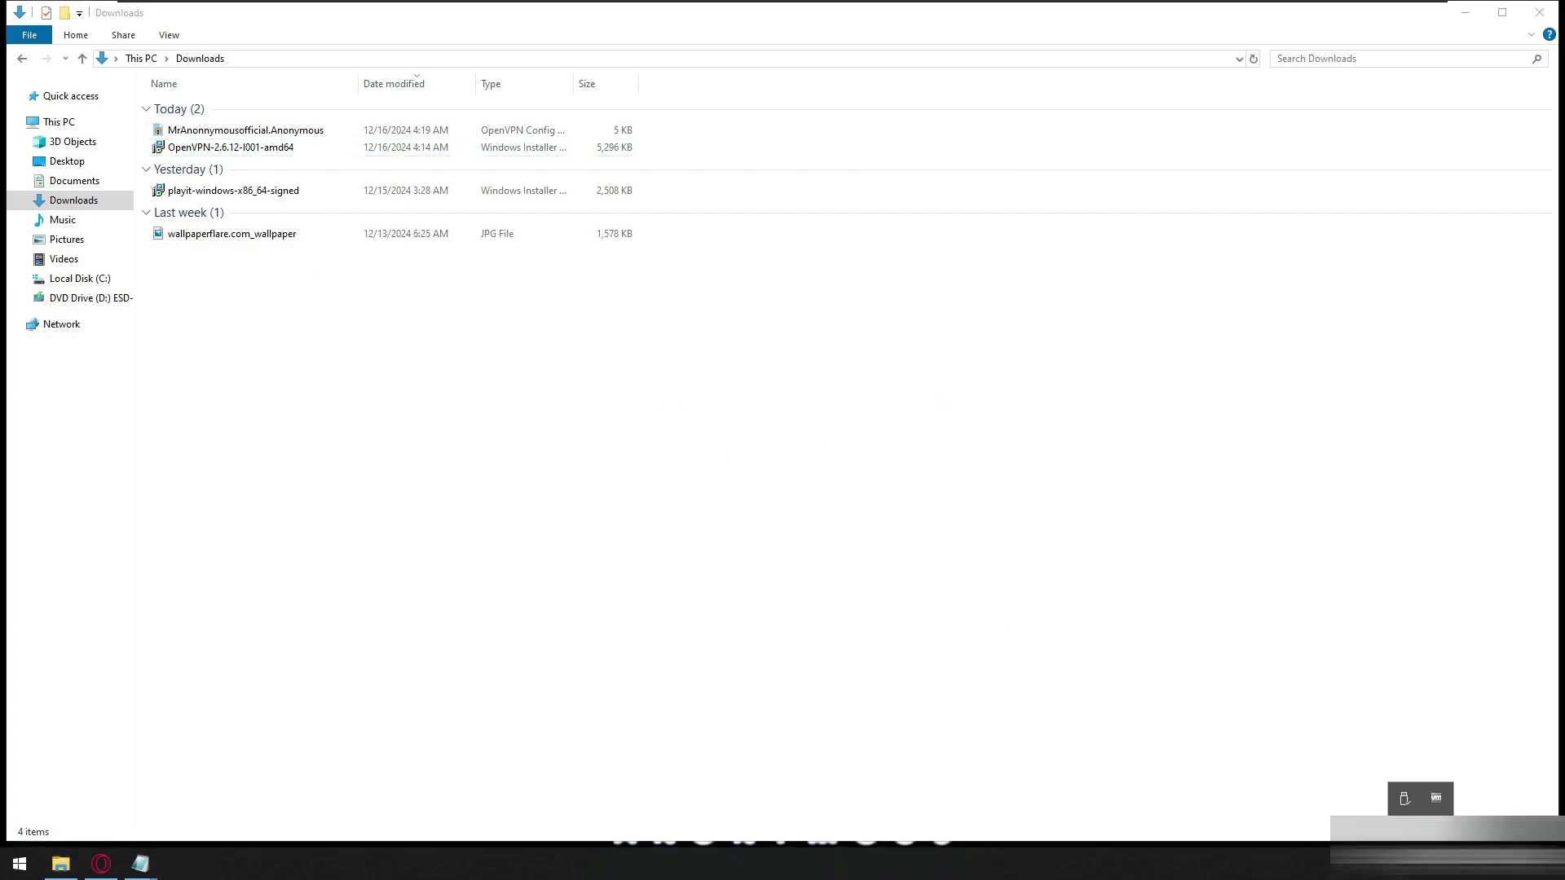
Start an OpenVPN connection using the newly imported configuration
right_click(1405, 799)
mouse_move(1270, 758)
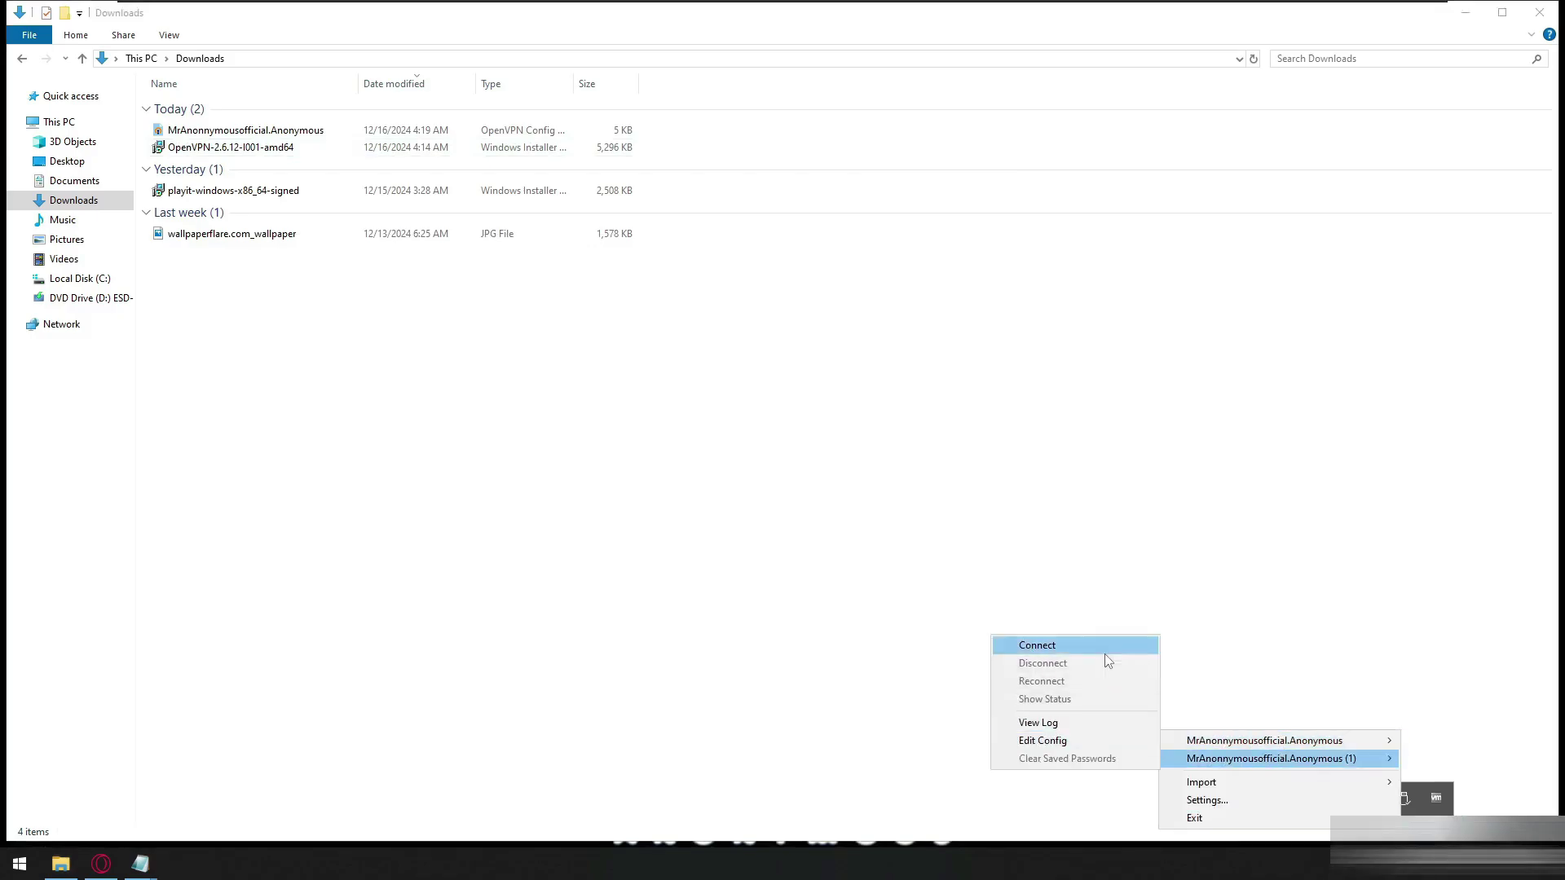
click(1098, 650)
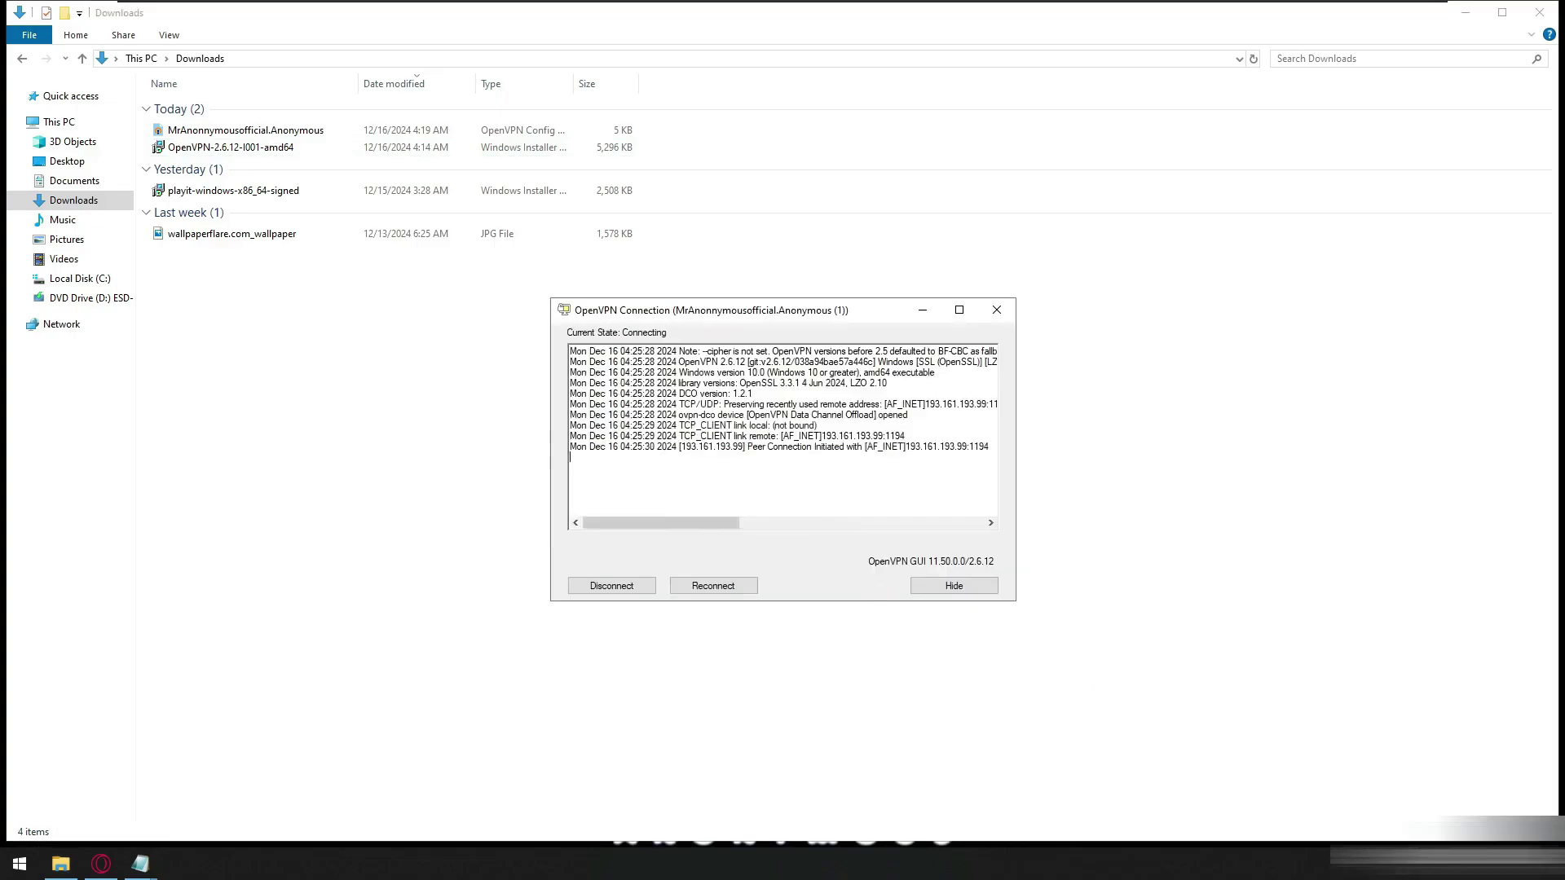
Close the Downloads window and check the OpenVPN status shows Connected with IP 10.9.104.86
click(1555, 11)
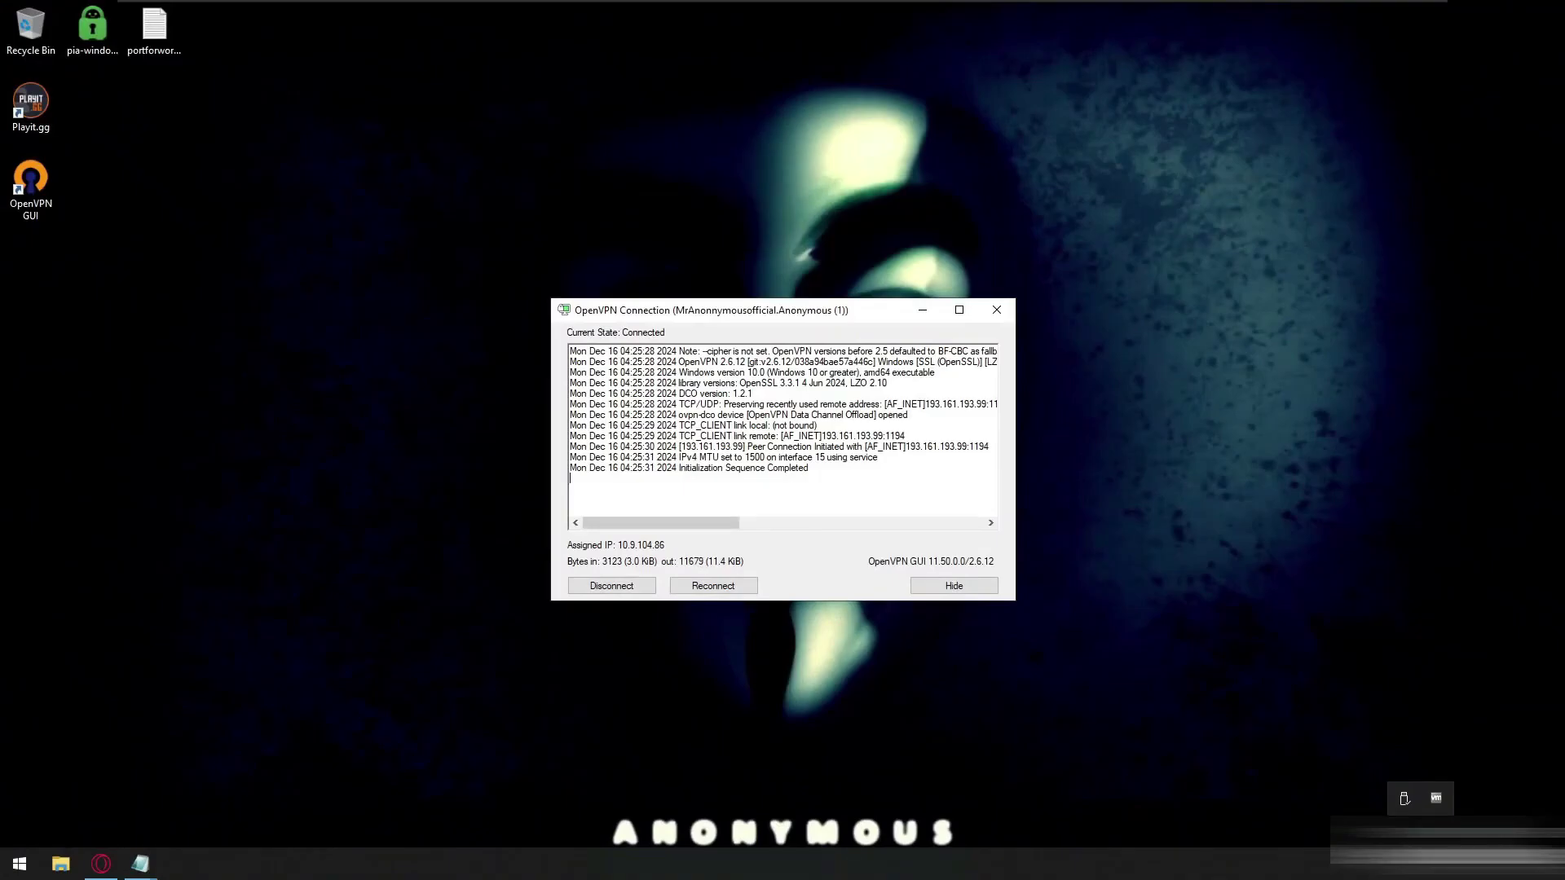
drag(570, 478, 823, 460)
click(822, 457)
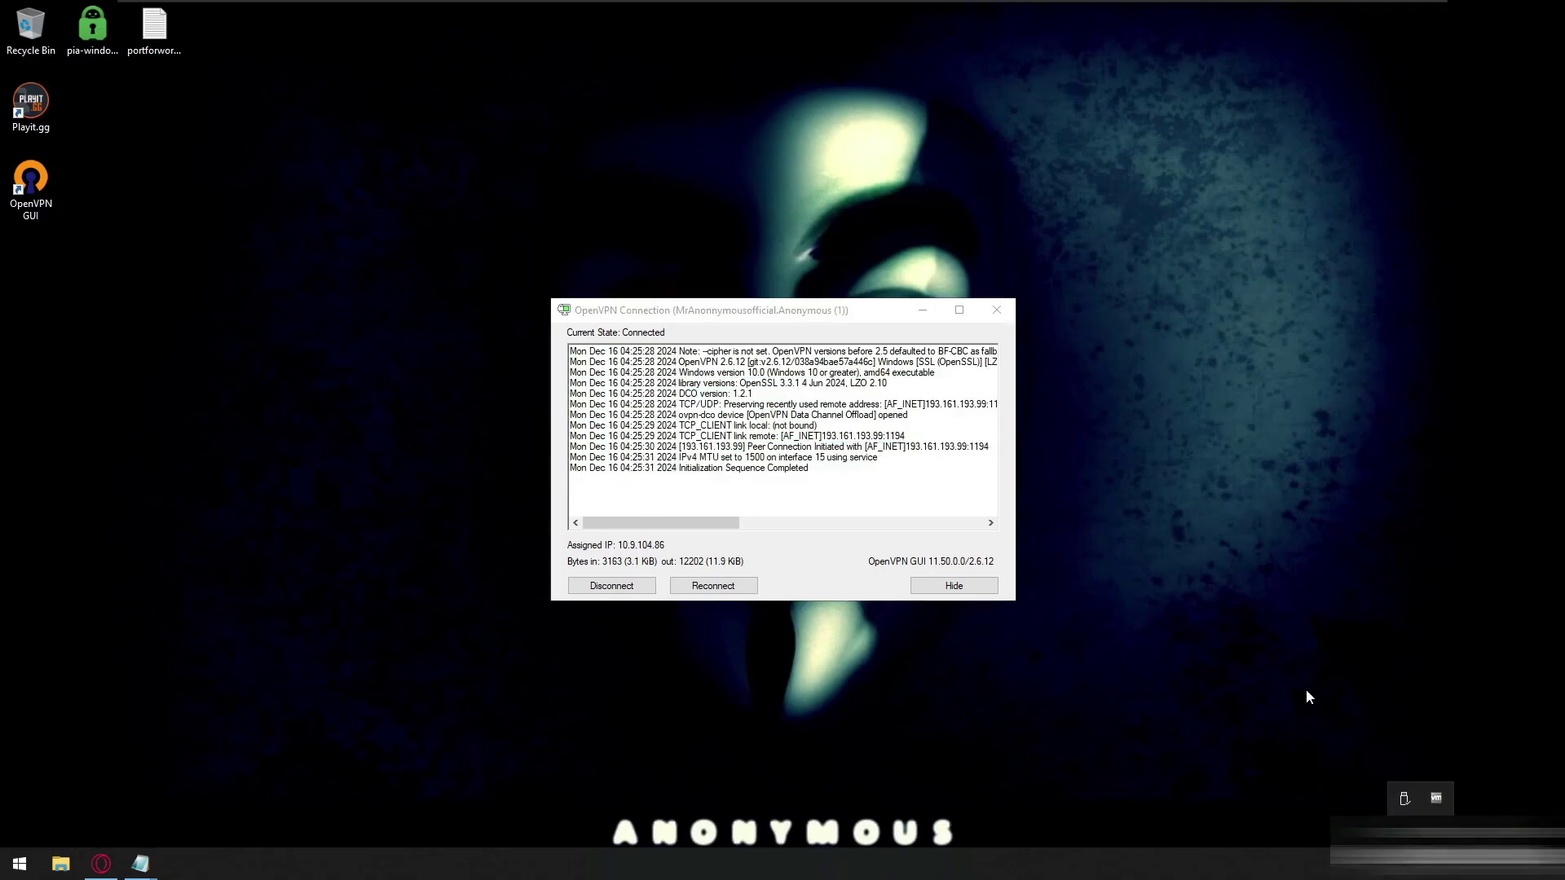
drag(874, 316, 841, 313)
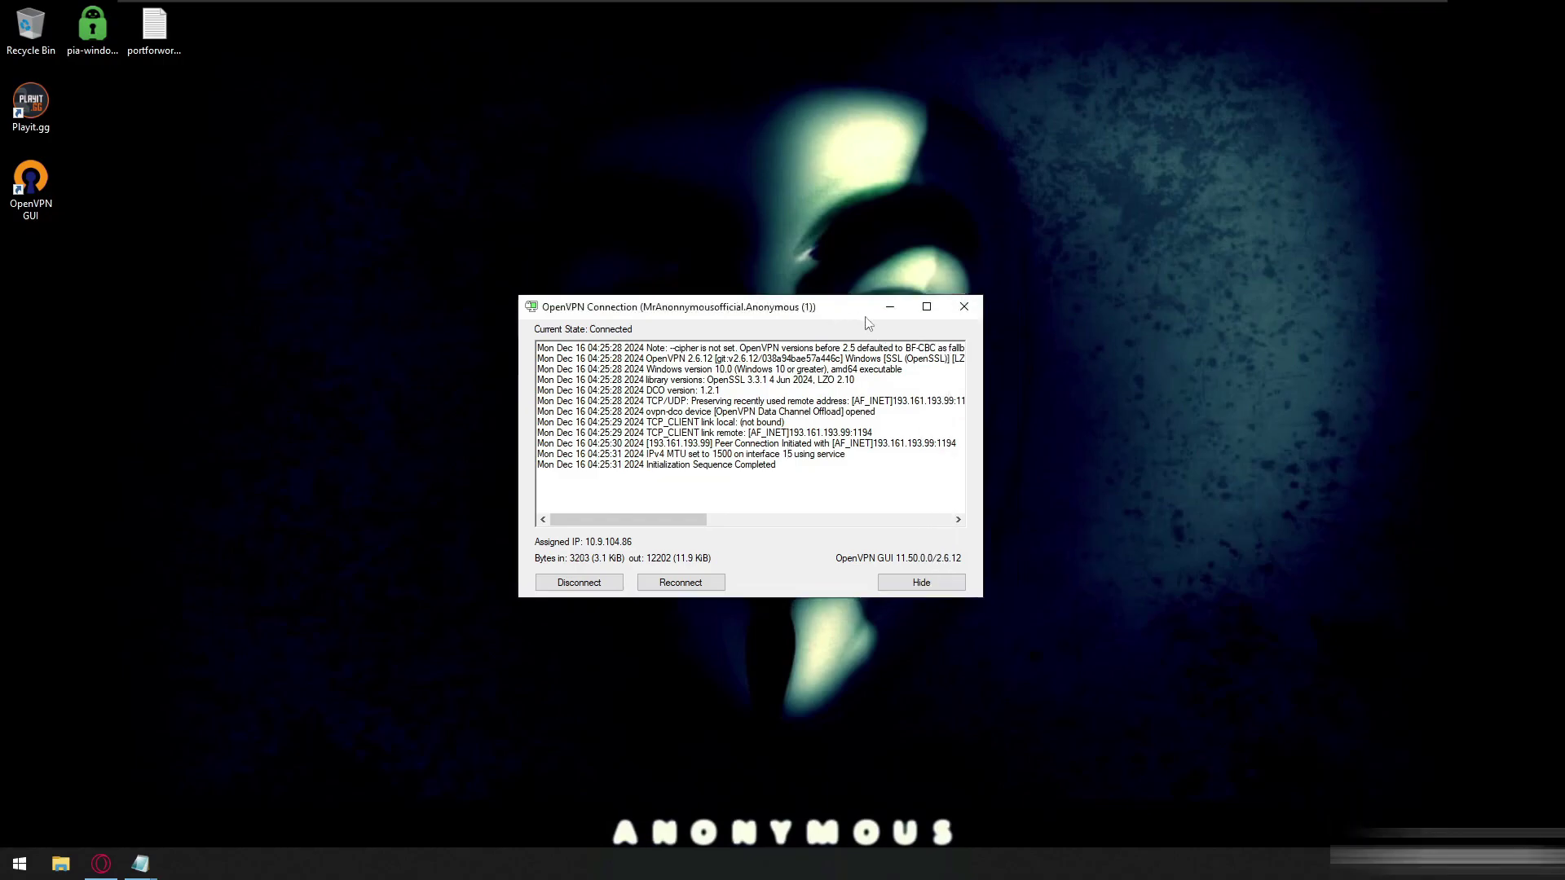